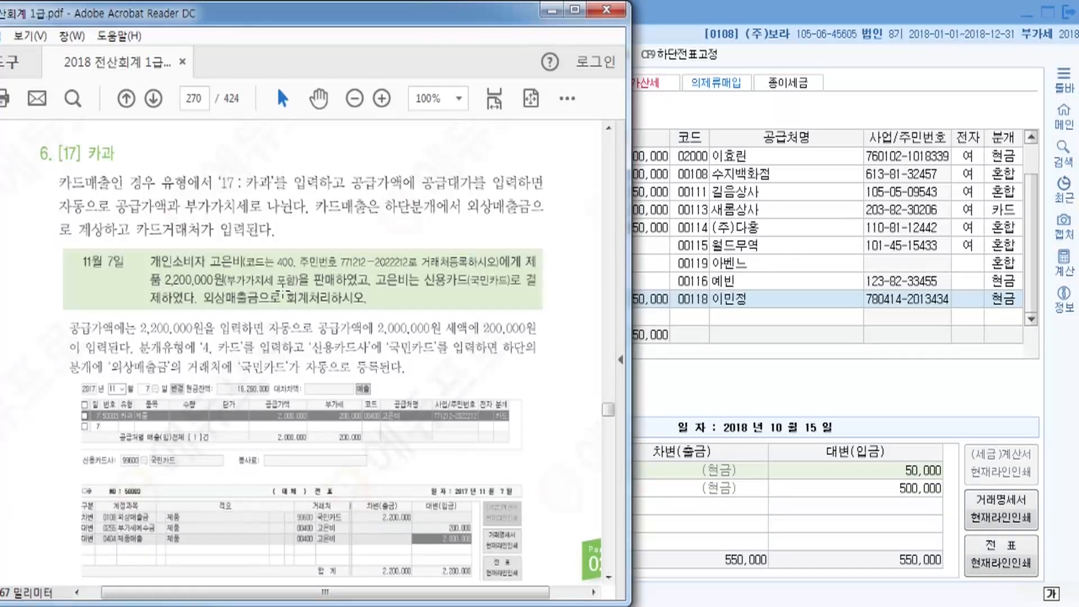
Start an 11/7 row of type 17 카과 for the item 제품.
click(704, 9)
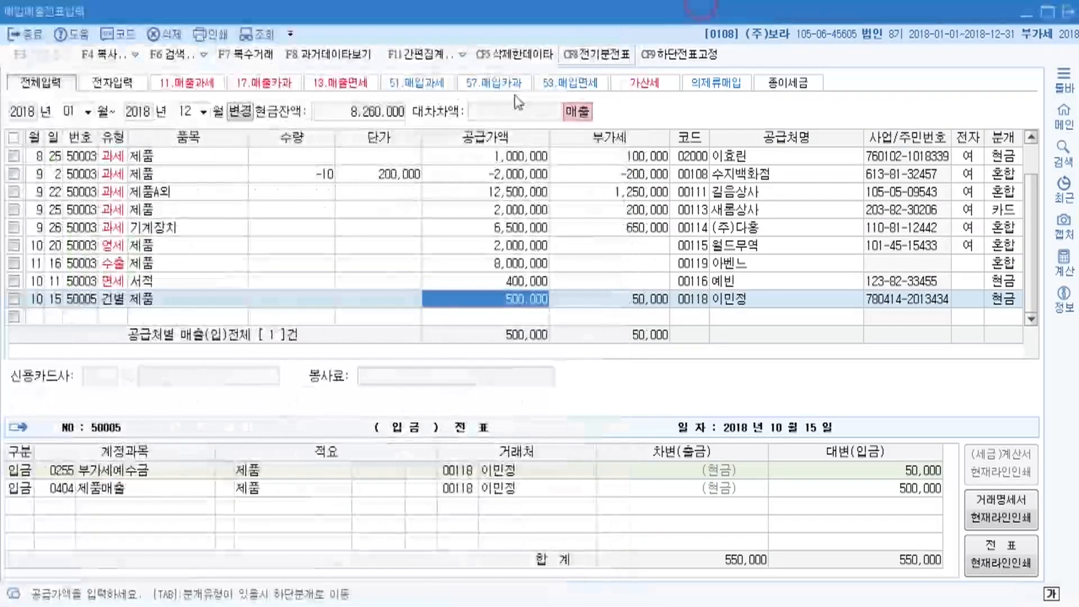
click(29, 316)
text(11)
key(Return)
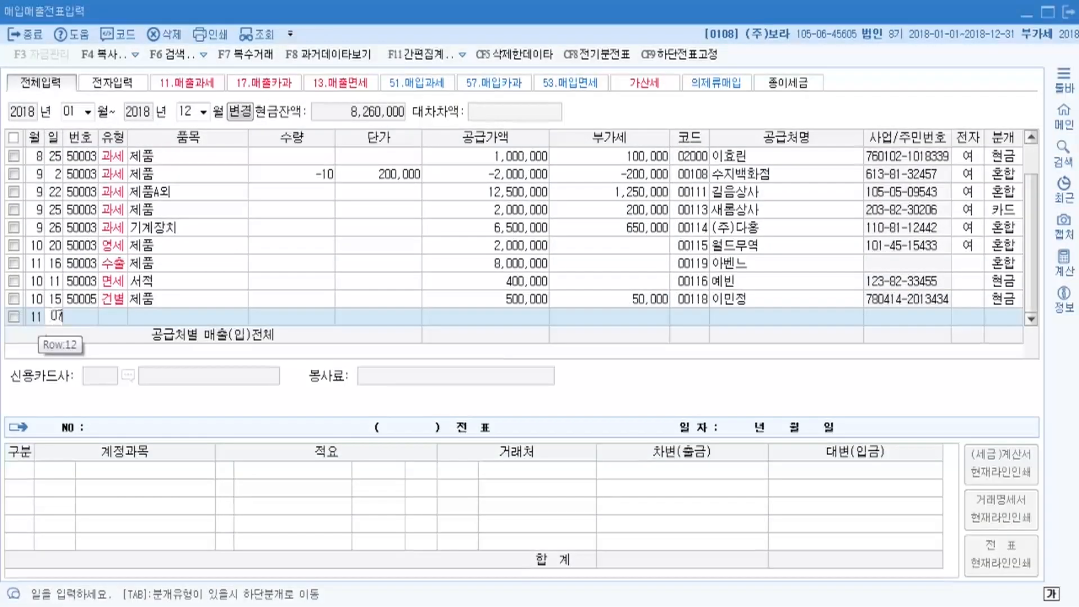
text(7)
key(Return)
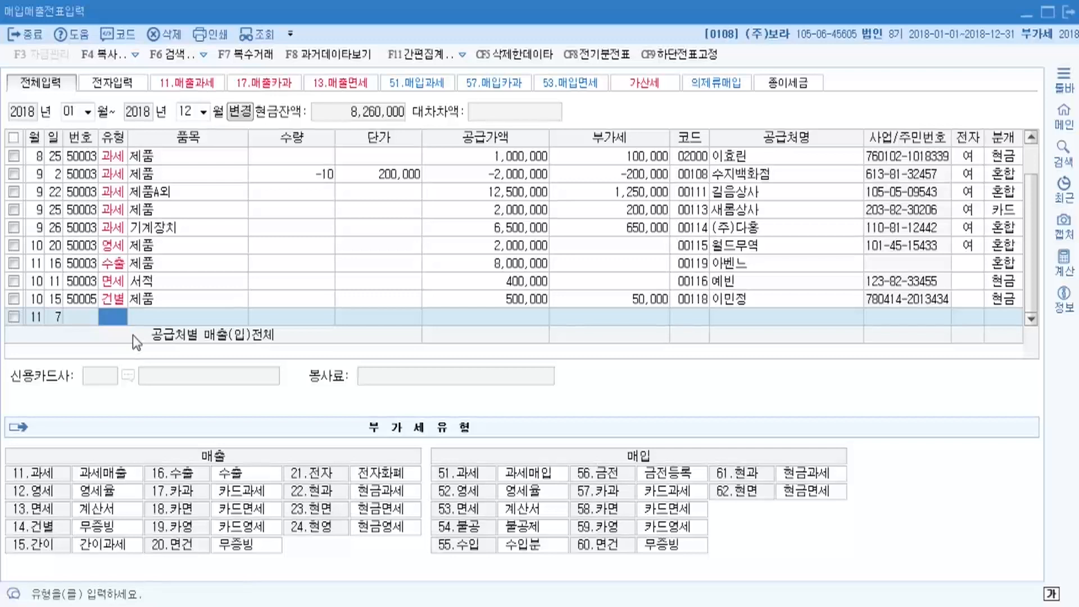
text(17)
key(Return)
text(제품)
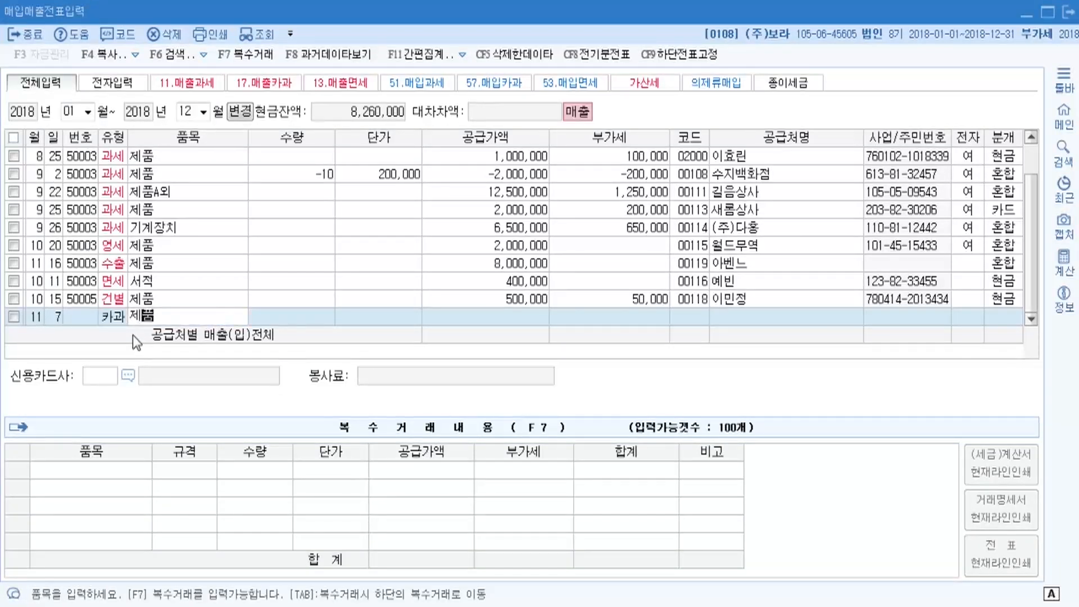
key(Return)
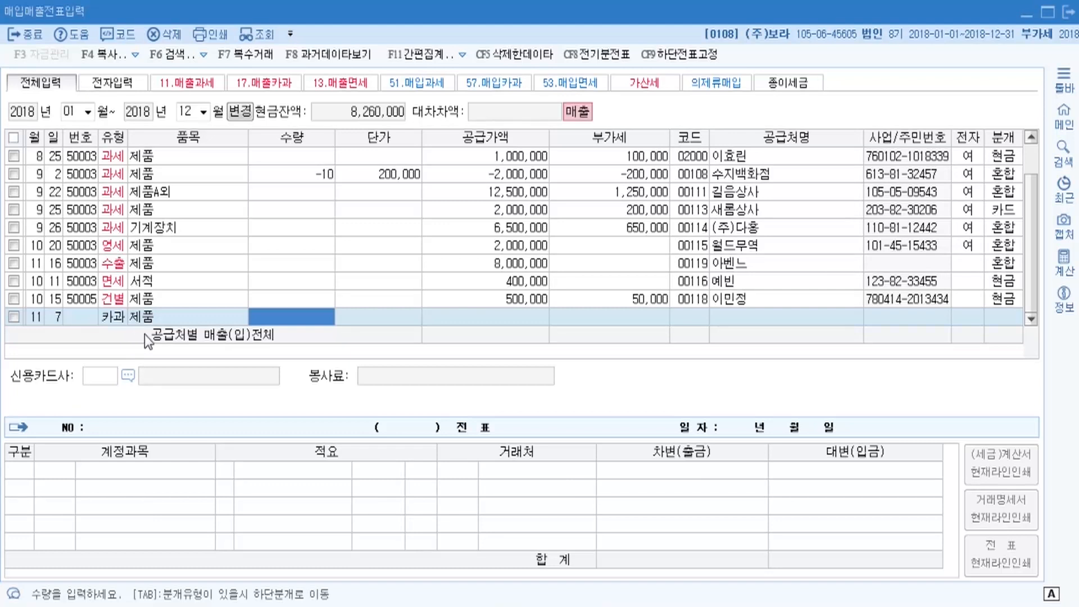
key(Return)
key(Return)
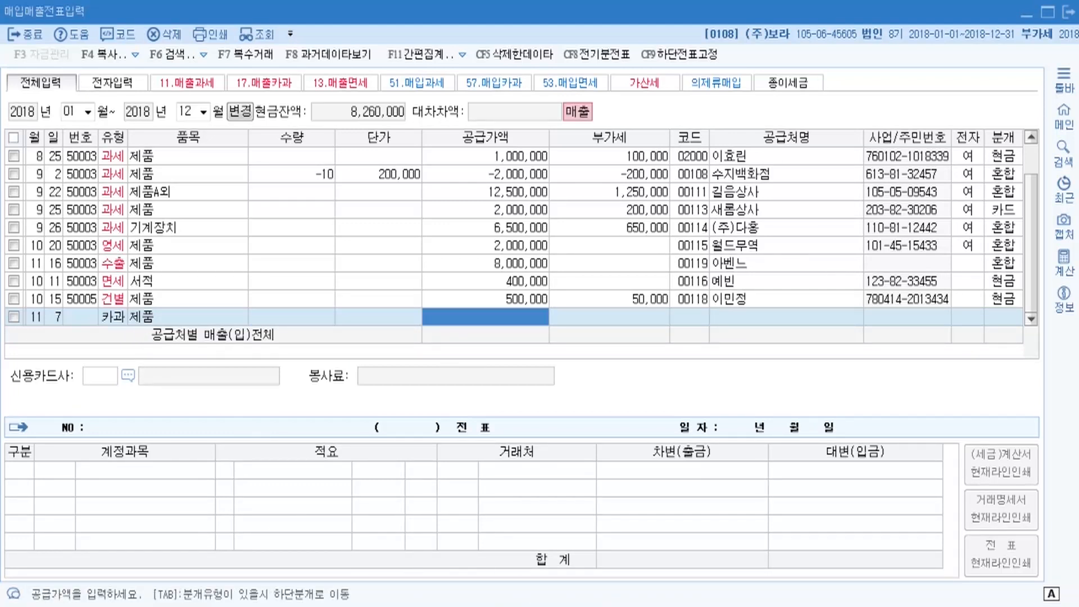
Enter 2,200,000 so it splits into supply 2,000,000 and VAT 200,000.
click(493, 606)
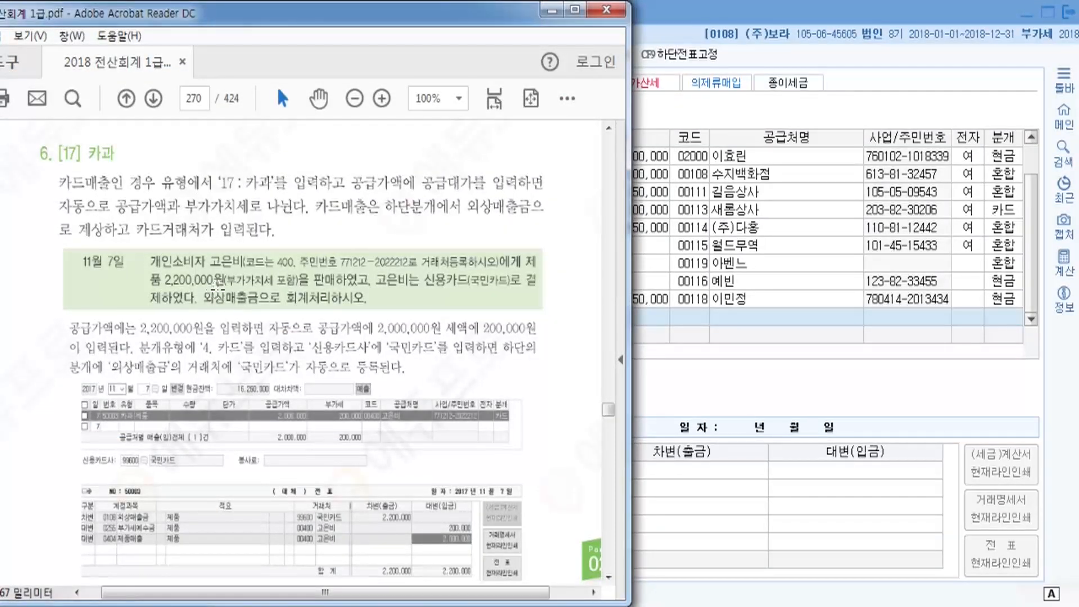
click(712, 7)
click(512, 303)
click(512, 320)
text(2200000)
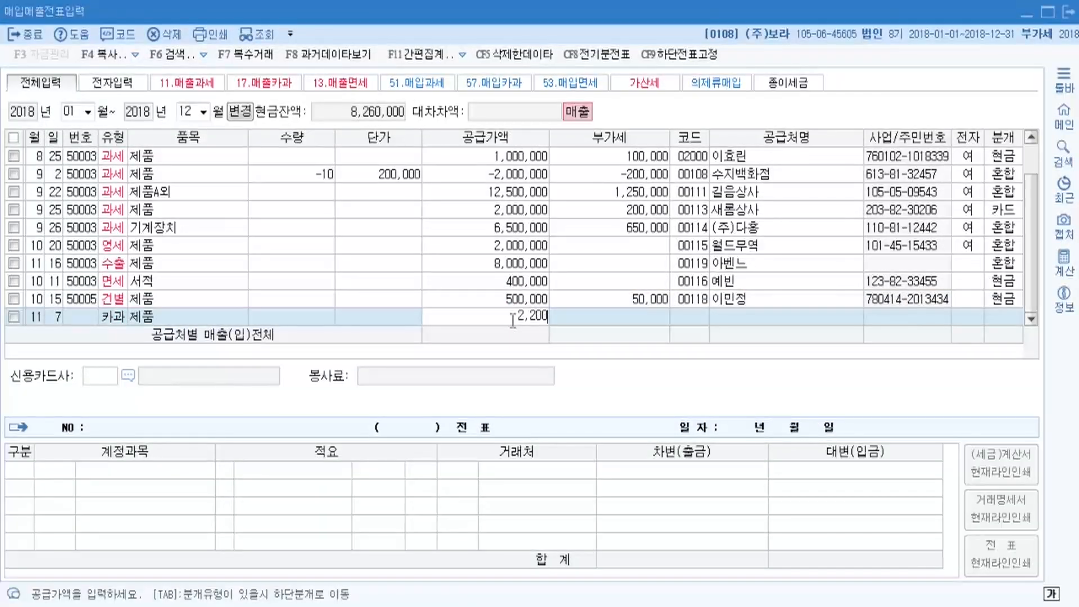
key(Return)
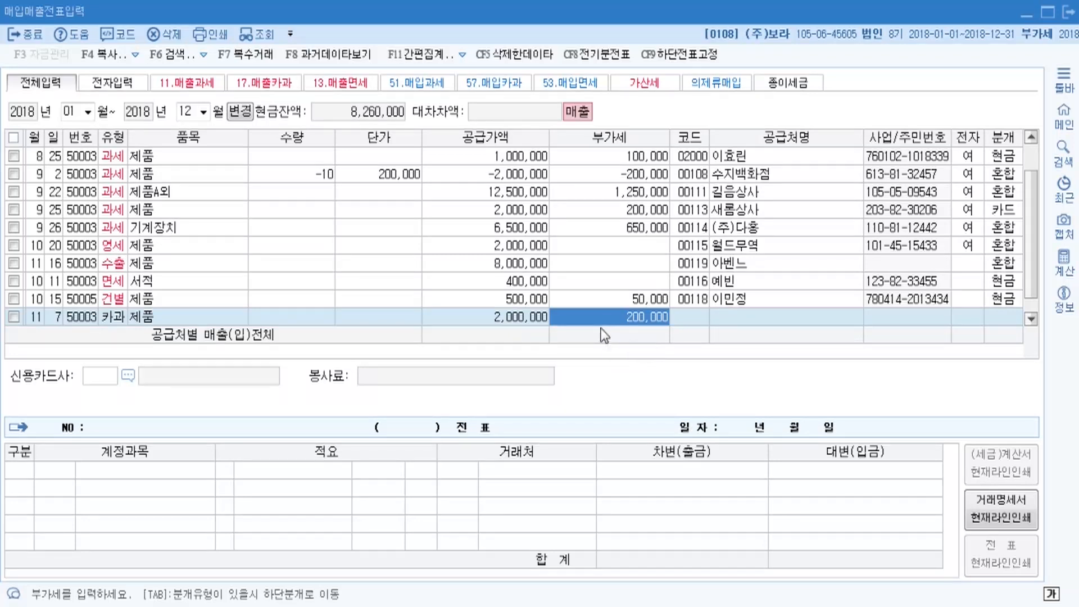
key(Return)
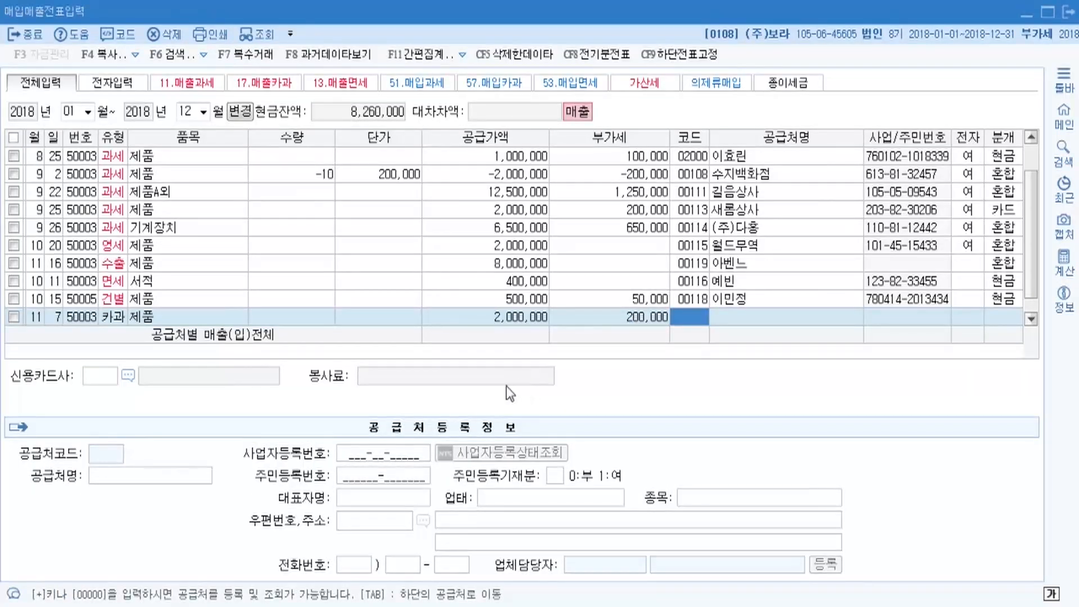
Register a new individual customer via code 00000 and attach them to the 11/7 sale.
key(F2)
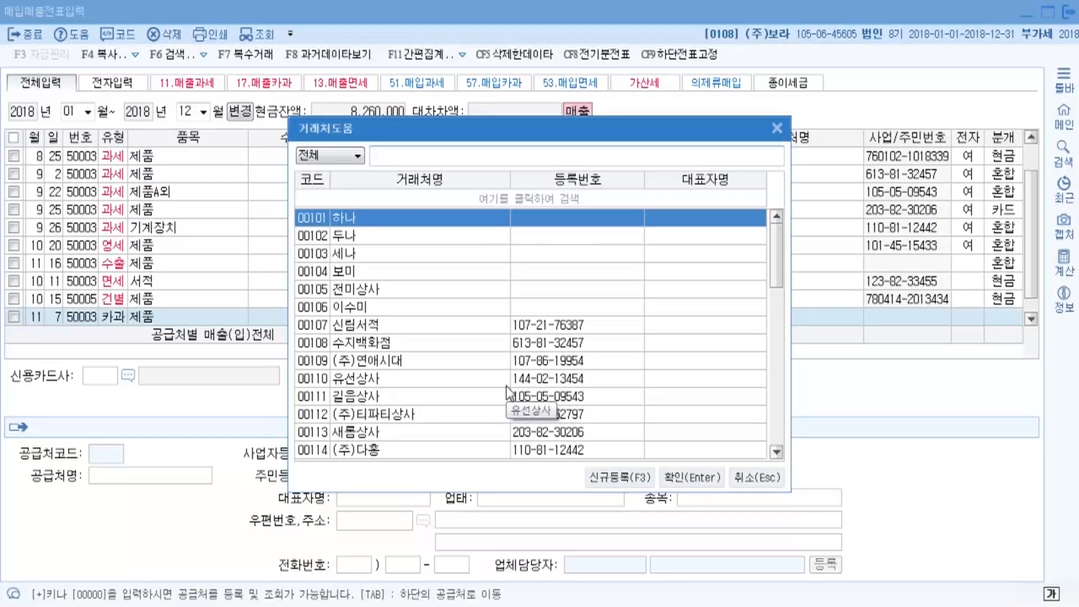
click(781, 129)
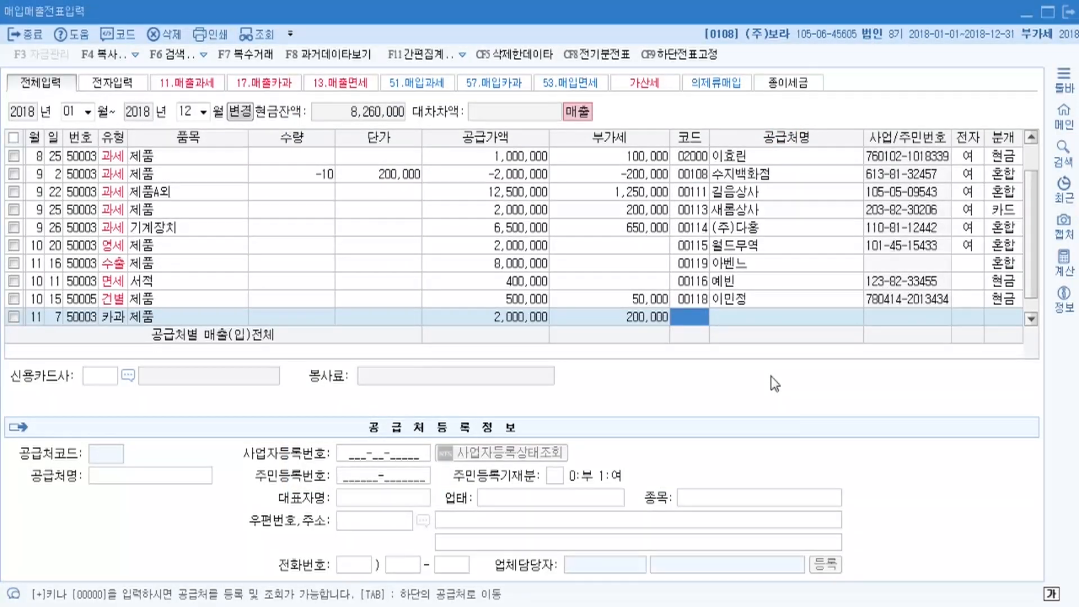
text(00000)
key(Return)
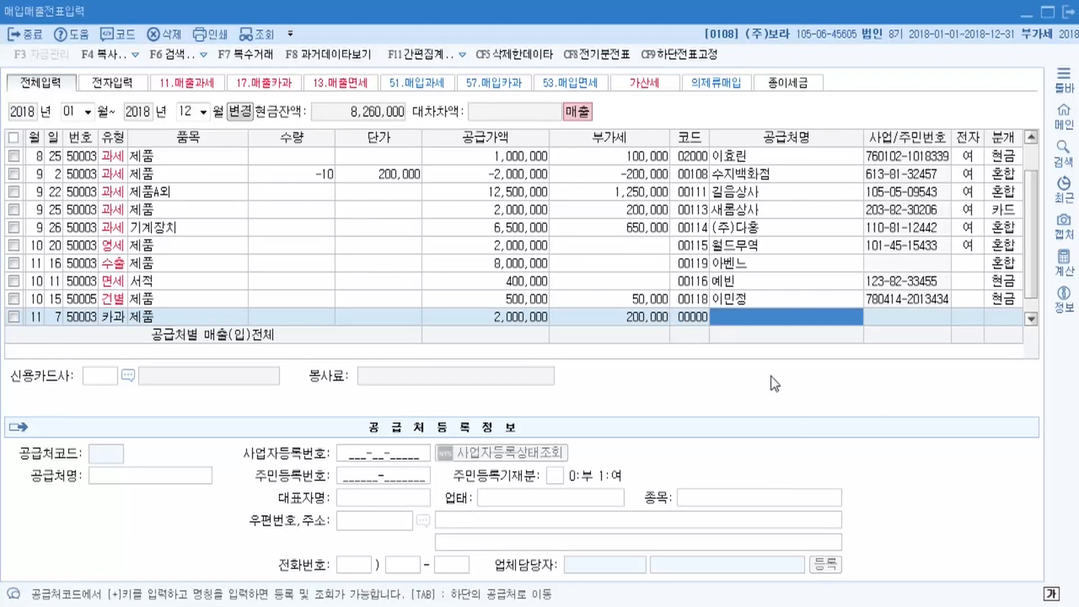
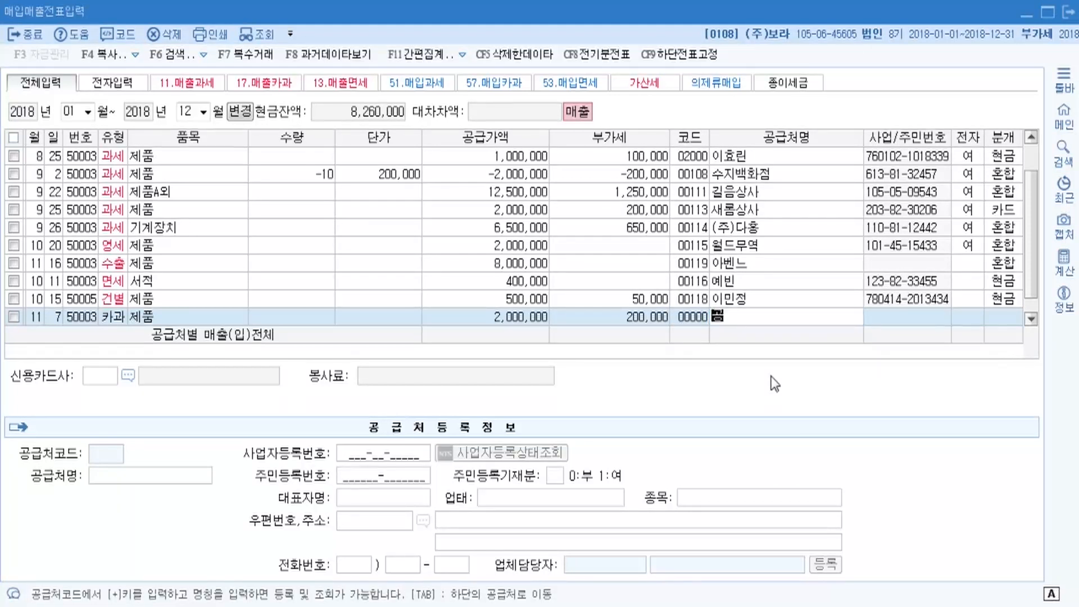
key(Return)
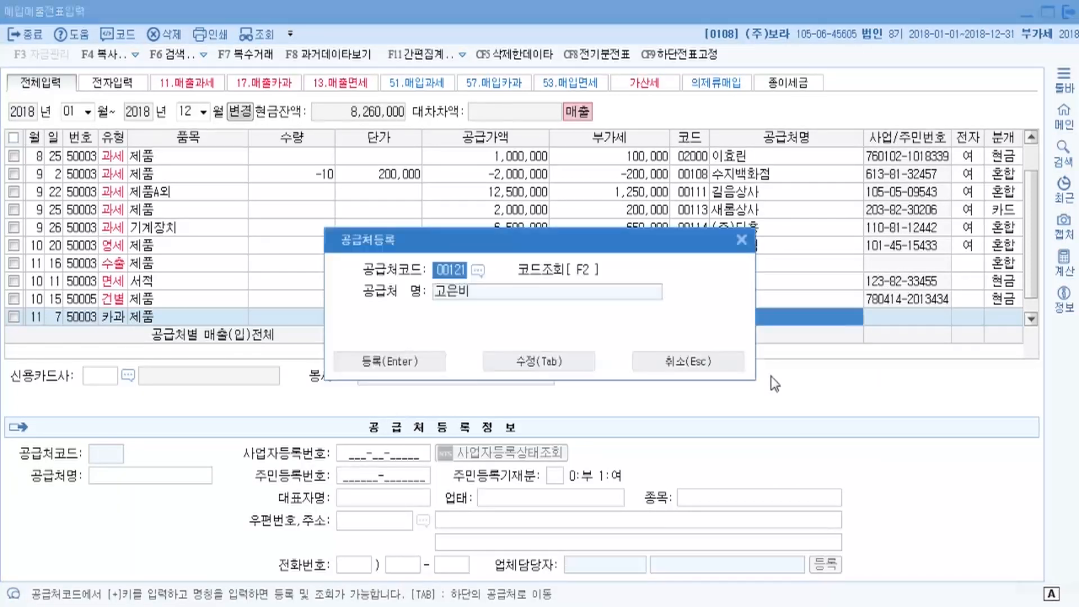
click(447, 269)
click(434, 365)
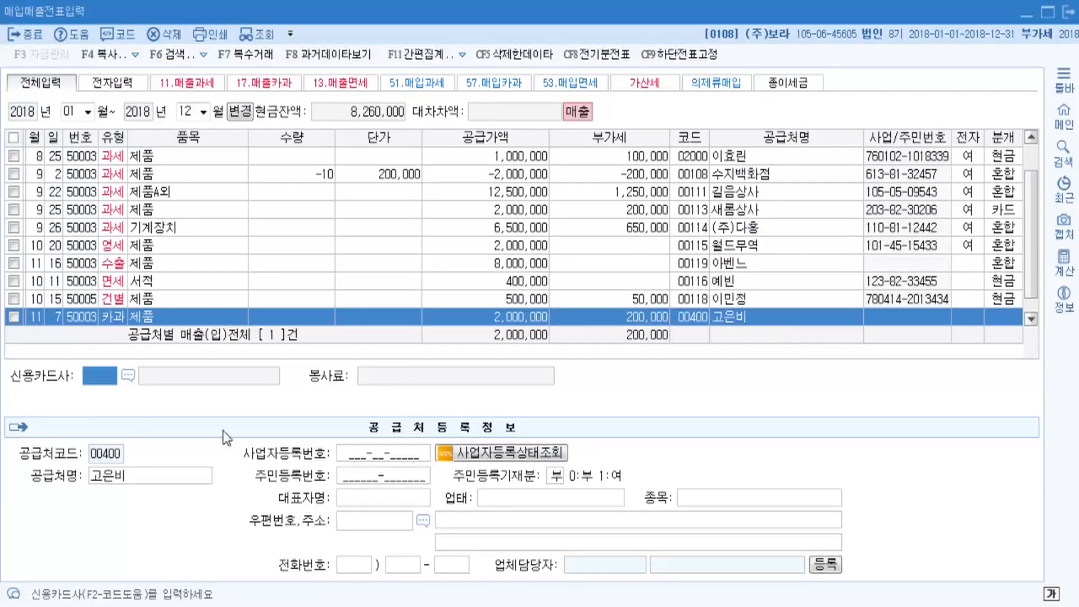
click(696, 317)
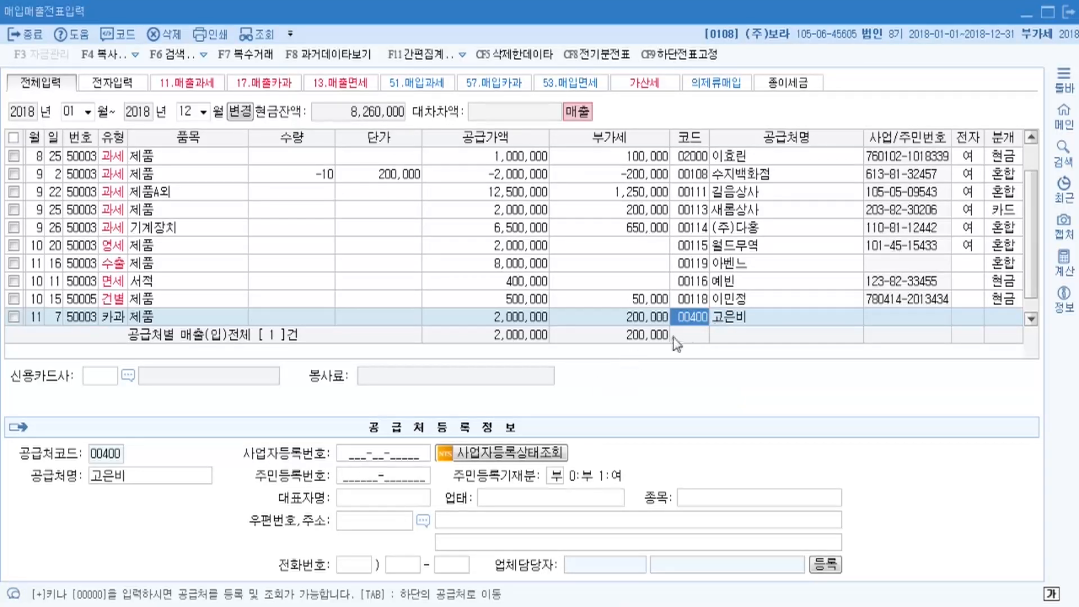
Enter the customer's resident registration number, marked as reported.
click(353, 478)
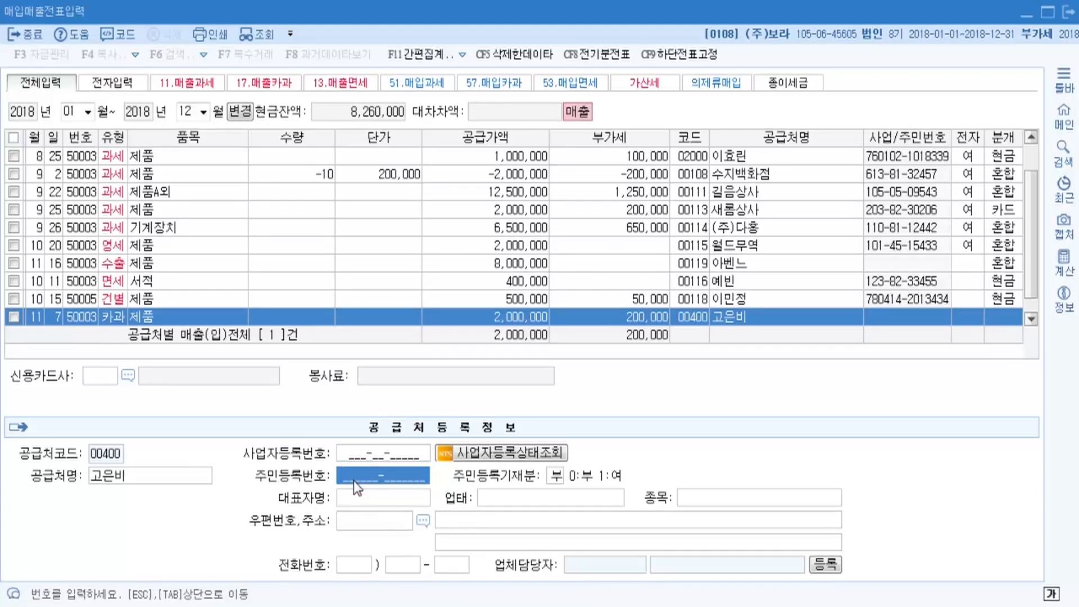
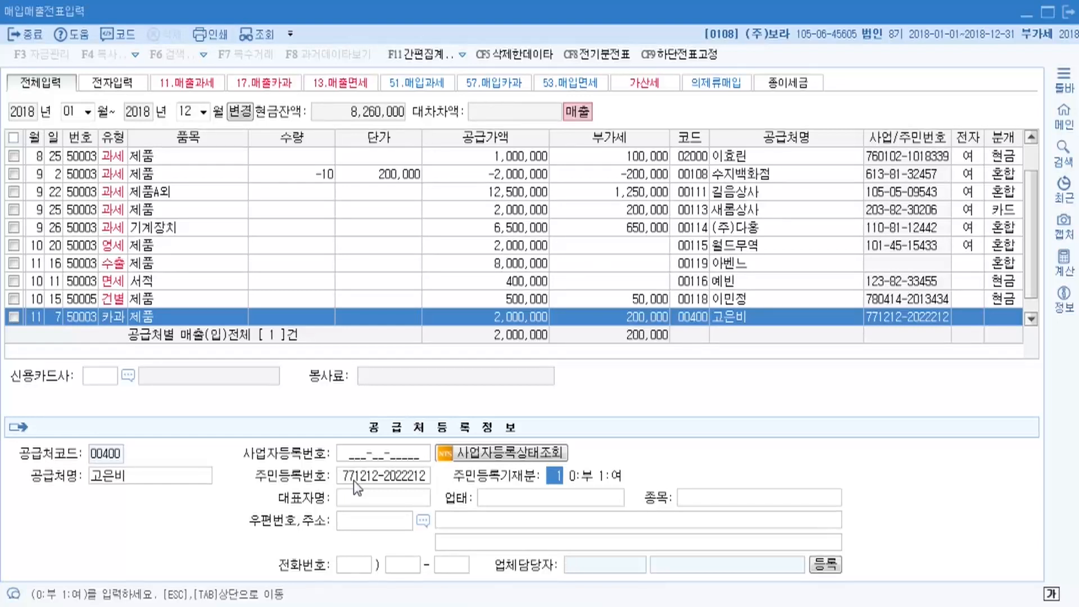
key(Return)
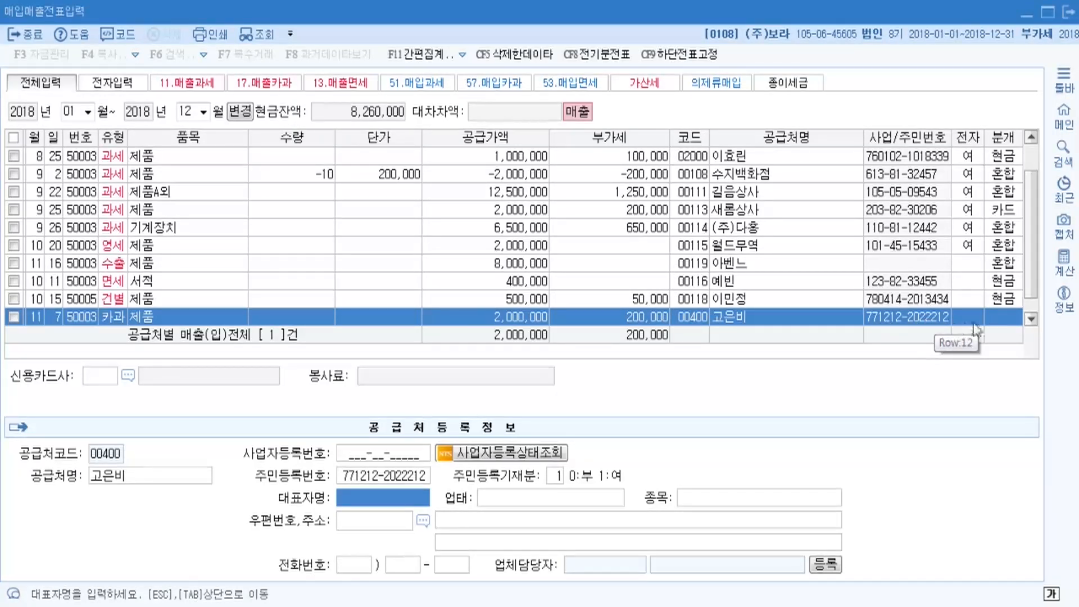
key(Escape)
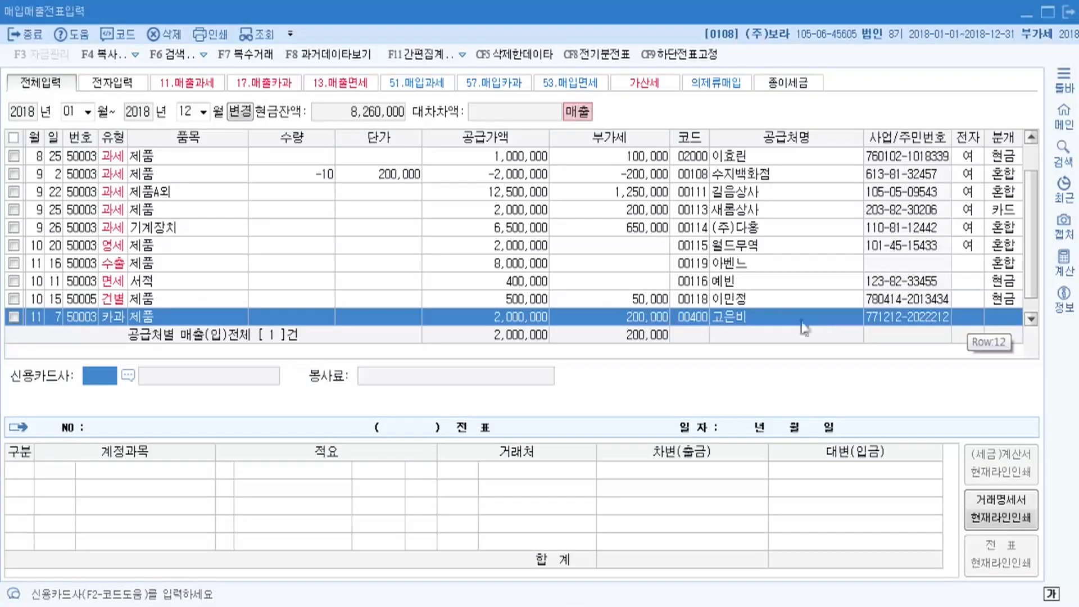
Choose 국민카드 as the card company and journalize the 11/7 sale as type 4 카드.
click(777, 317)
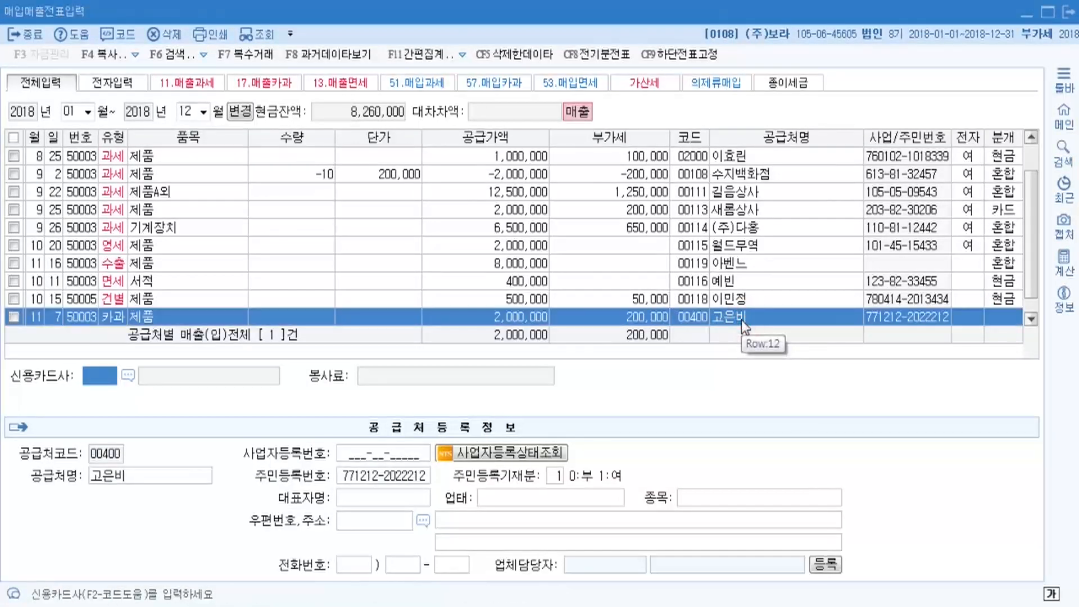
click(128, 378)
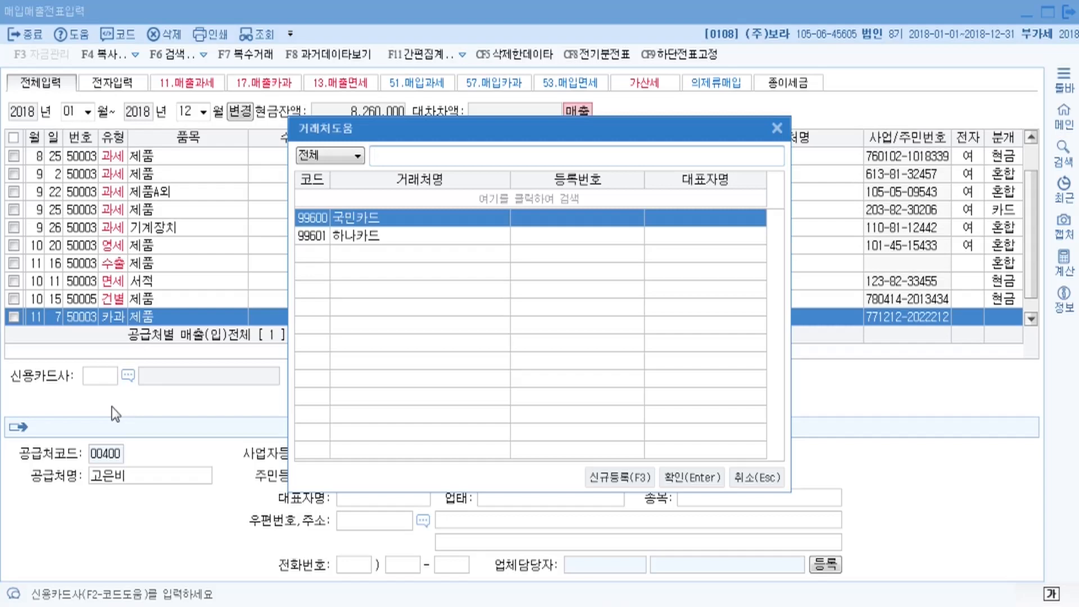
double_click(355, 218)
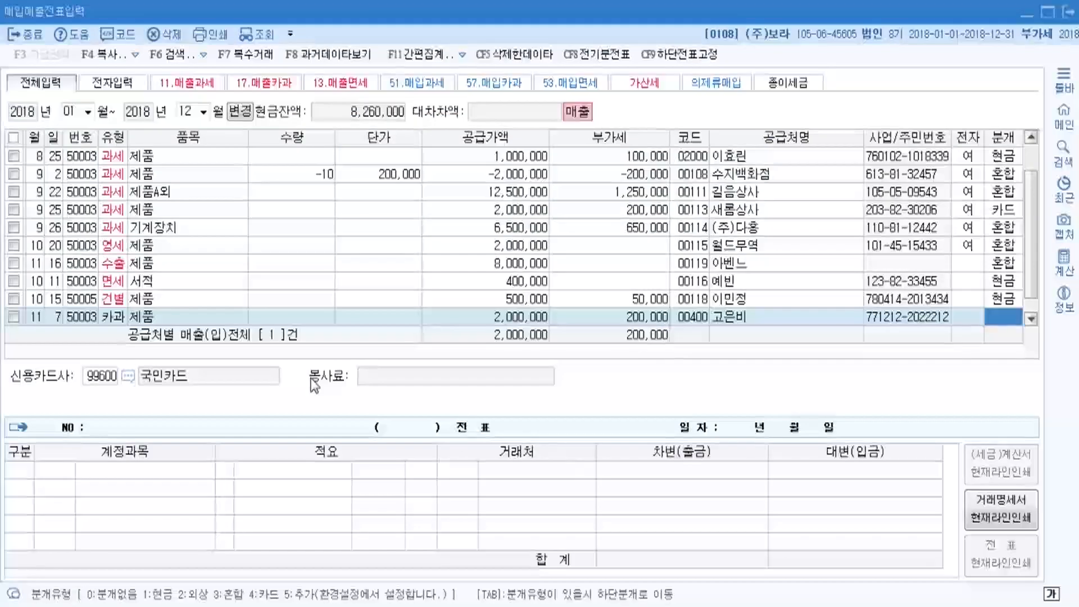
click(1012, 321)
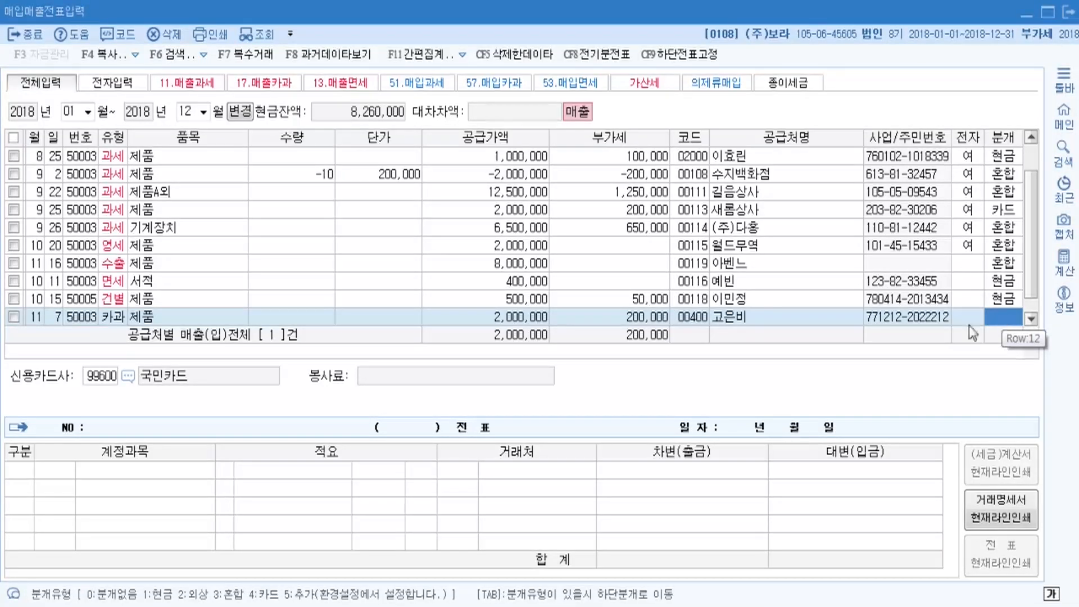
text(4)
key(Tab)
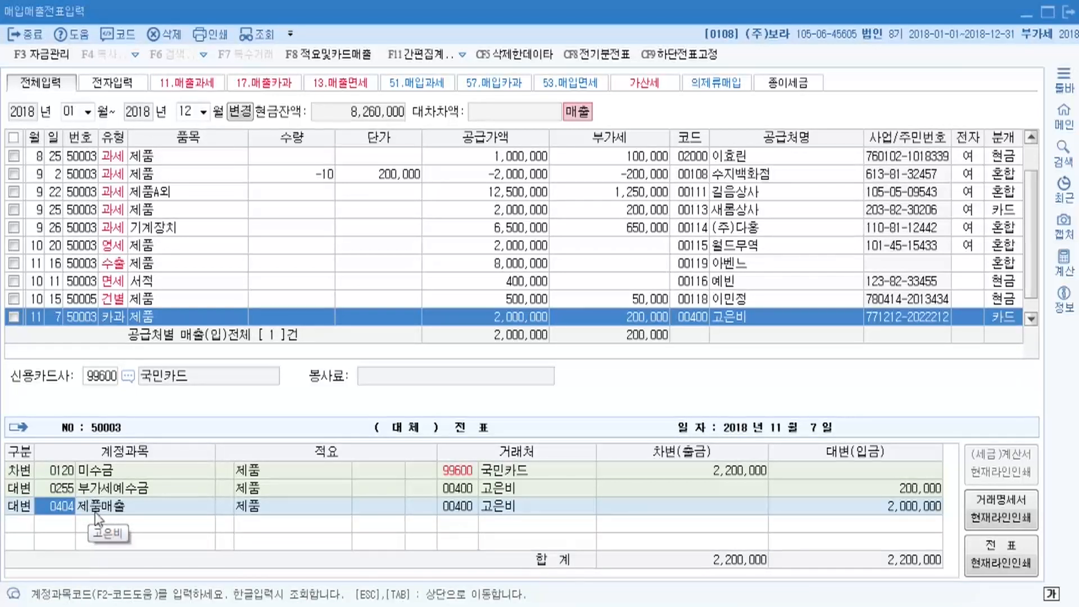
Replace the 11/7 journal's debit account with 외상매출금 for 2,200,000.
click(61, 476)
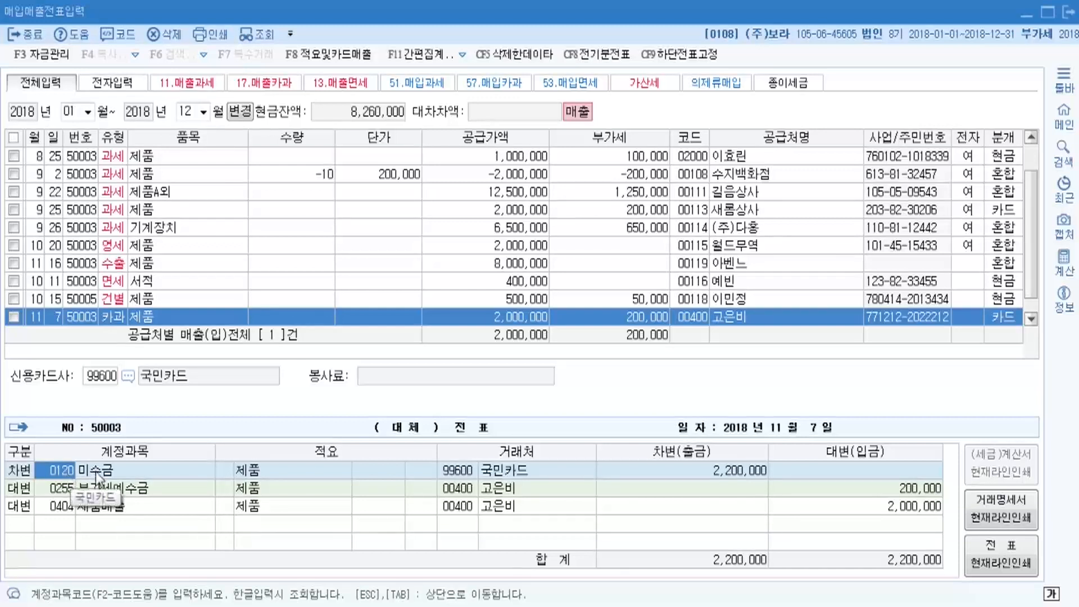
click(57, 471)
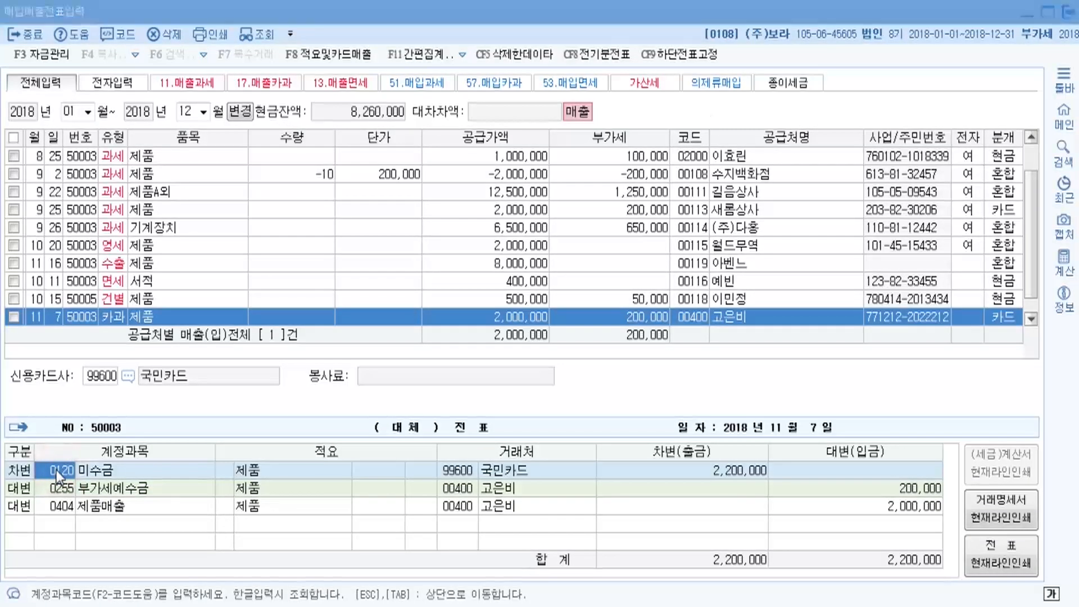
text(외상)
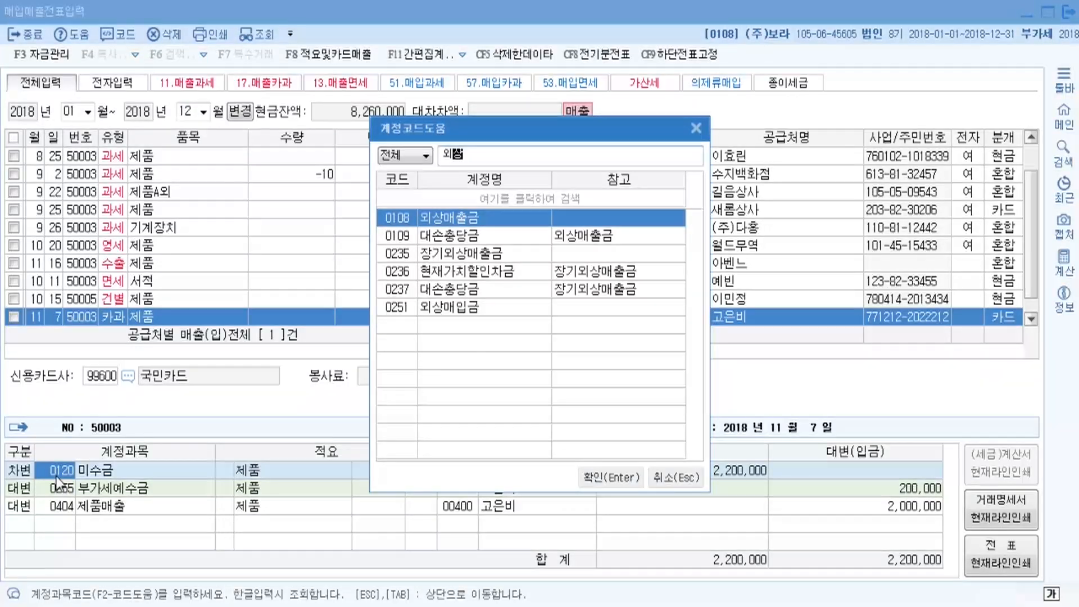
key(Return)
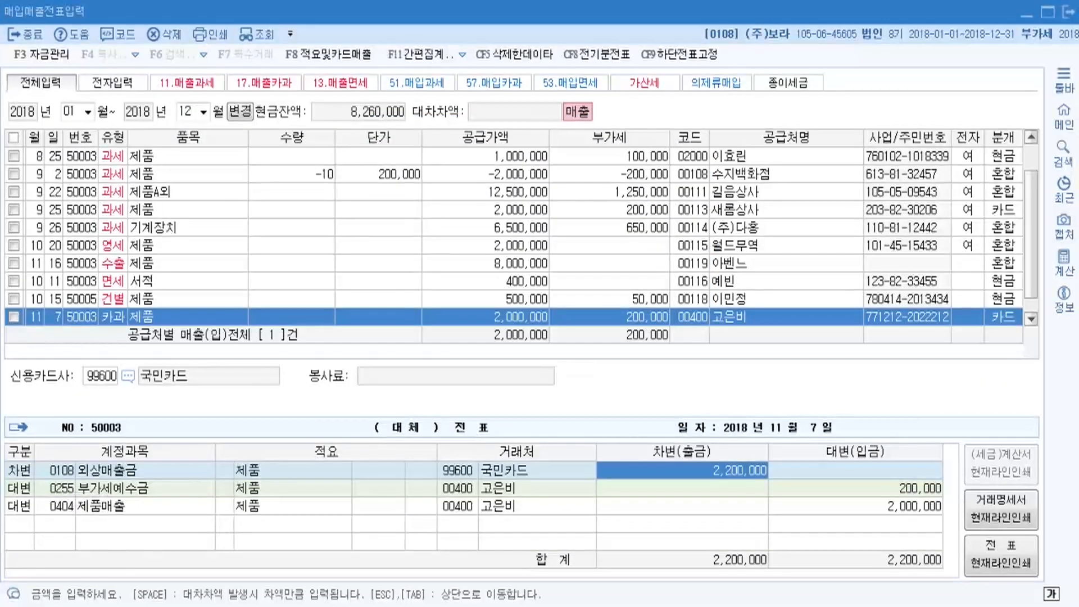
key(alt+Tab)
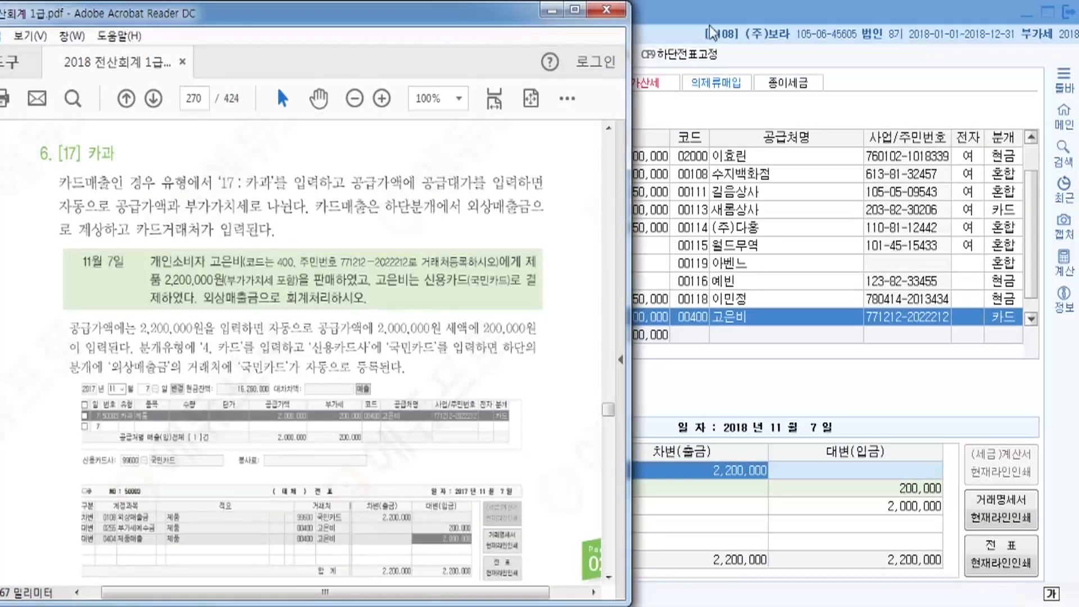
key(alt+Tab)
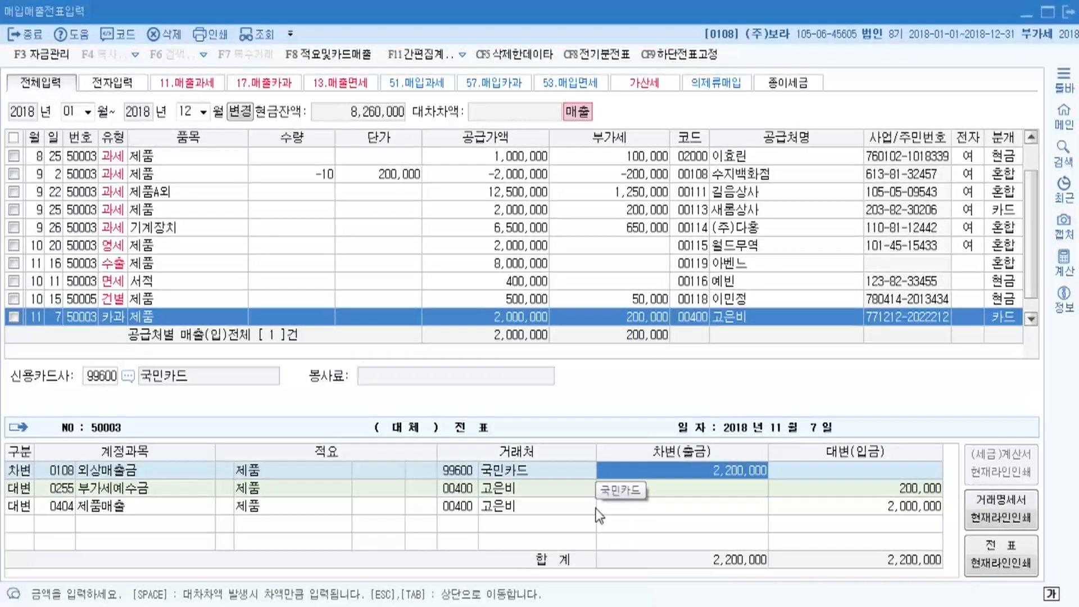
key(Return)
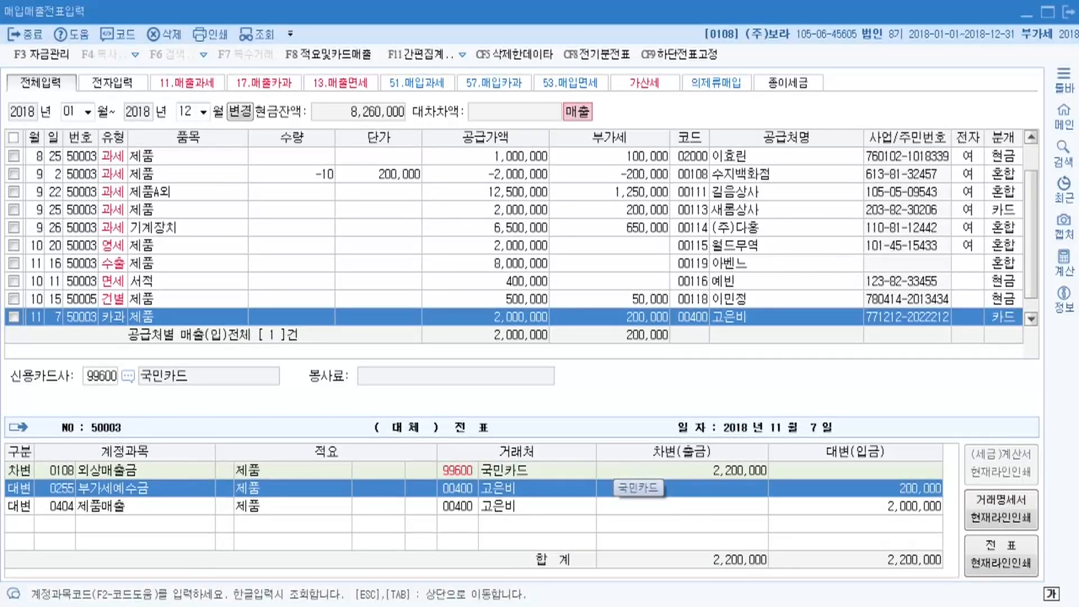
key(alt+Tab)
Scroll the textbook to section 7. [22] 현과's 8월 12일 example, then return to KcLep.
scroll(332, 354, down, 5)
scroll(257, 324, down, 3)
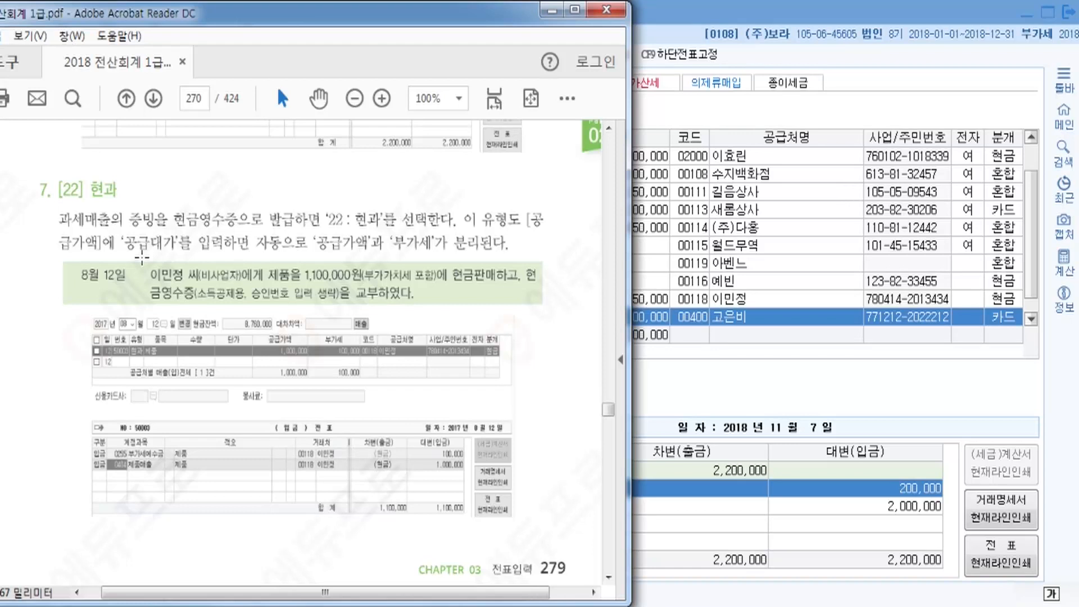
scroll(133, 277, down, 2)
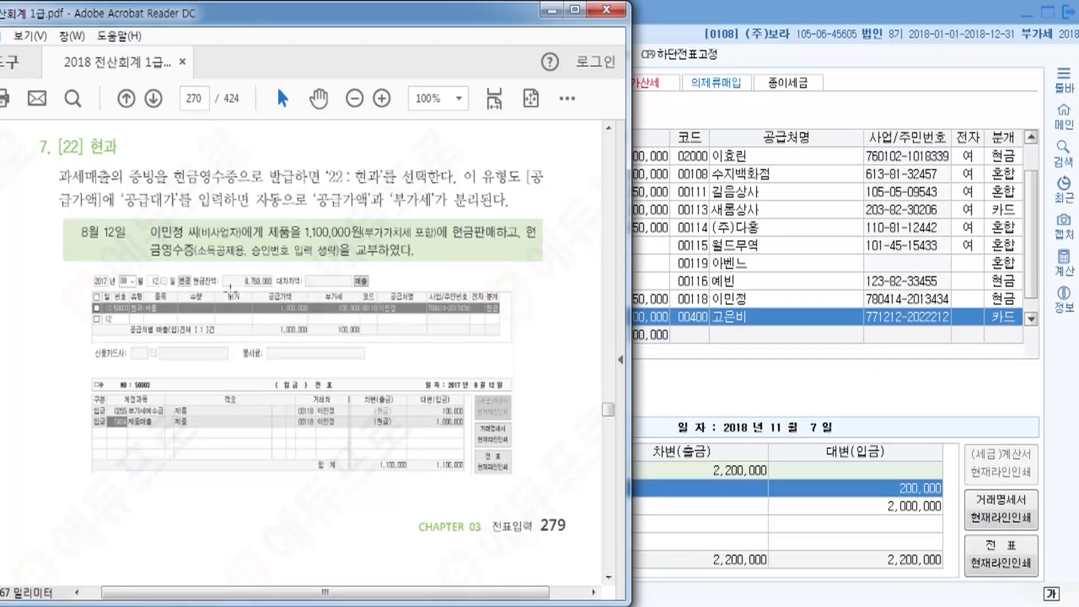
click(686, 11)
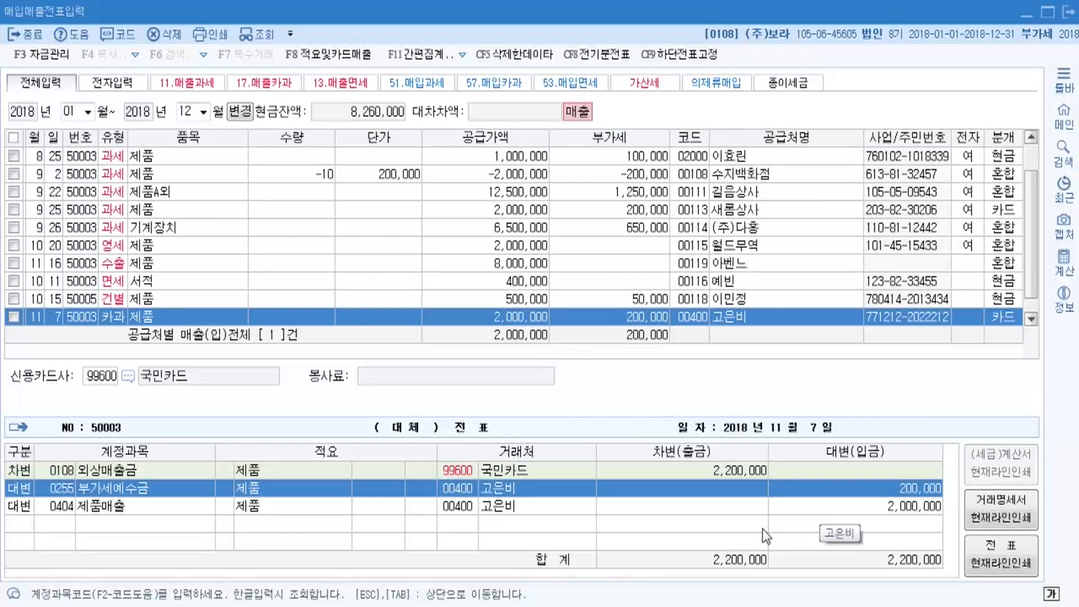
Finish the card-sale voucher and start an 8/12 type 22 현과 row for 제품.
click(750, 505)
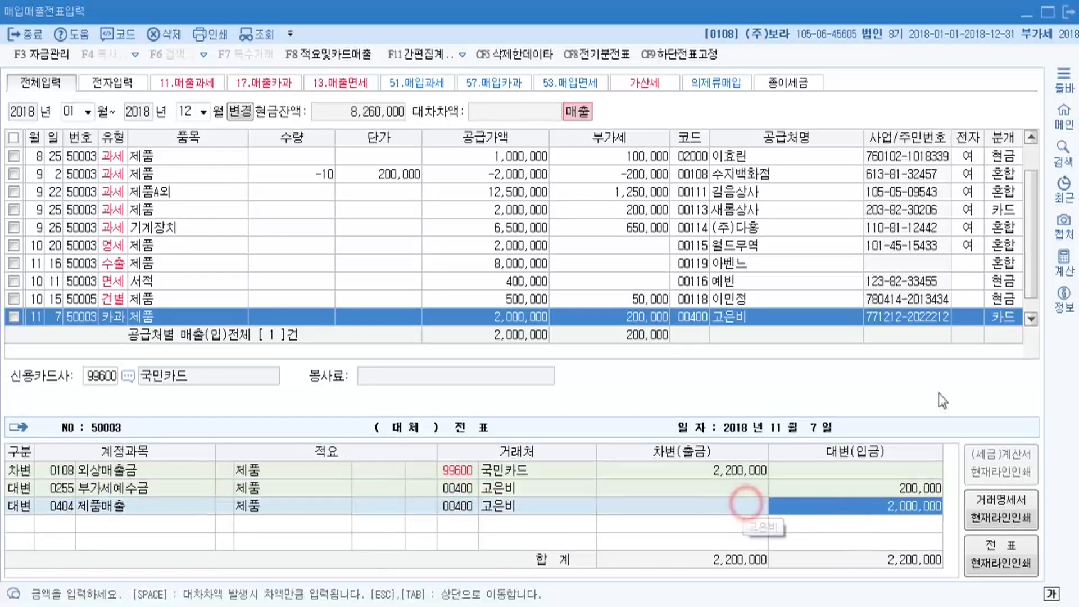
key(Return)
text(8)
key(Return)
text(12)
key(Return)
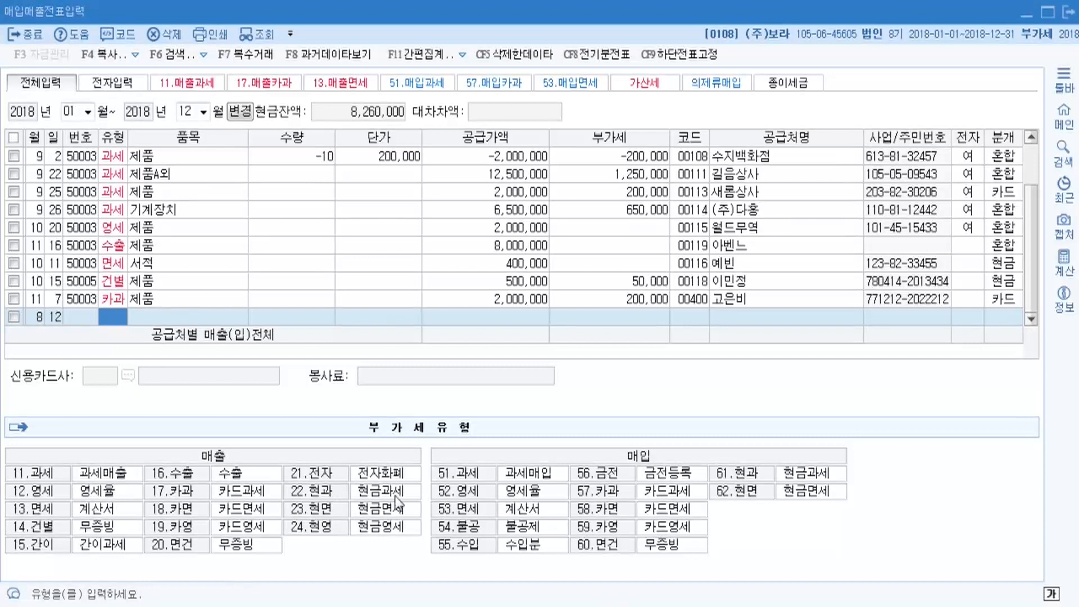
text(22)
key(Return)
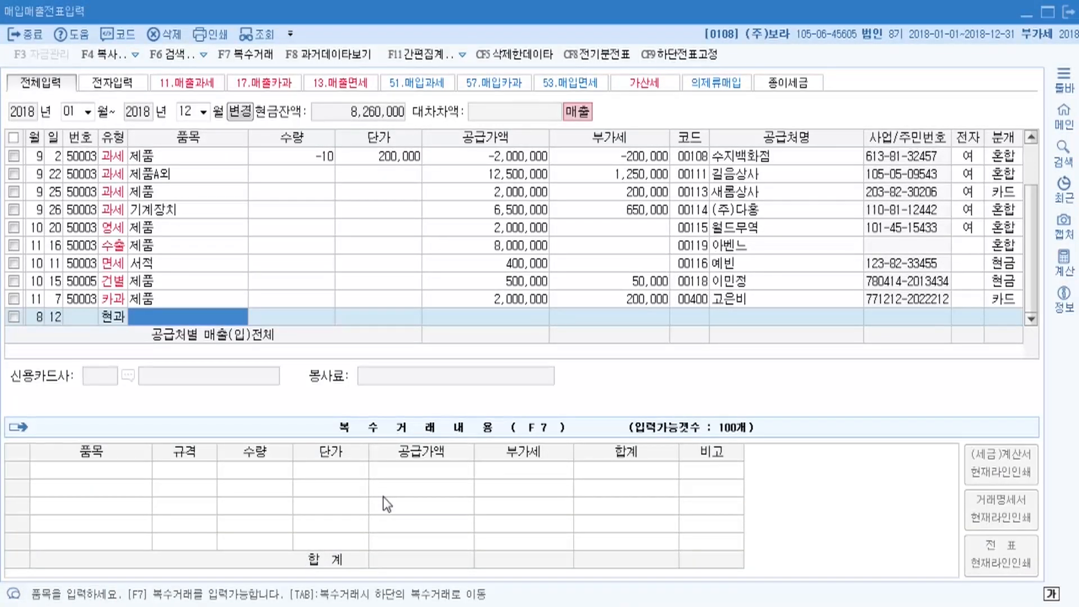
text(제품)
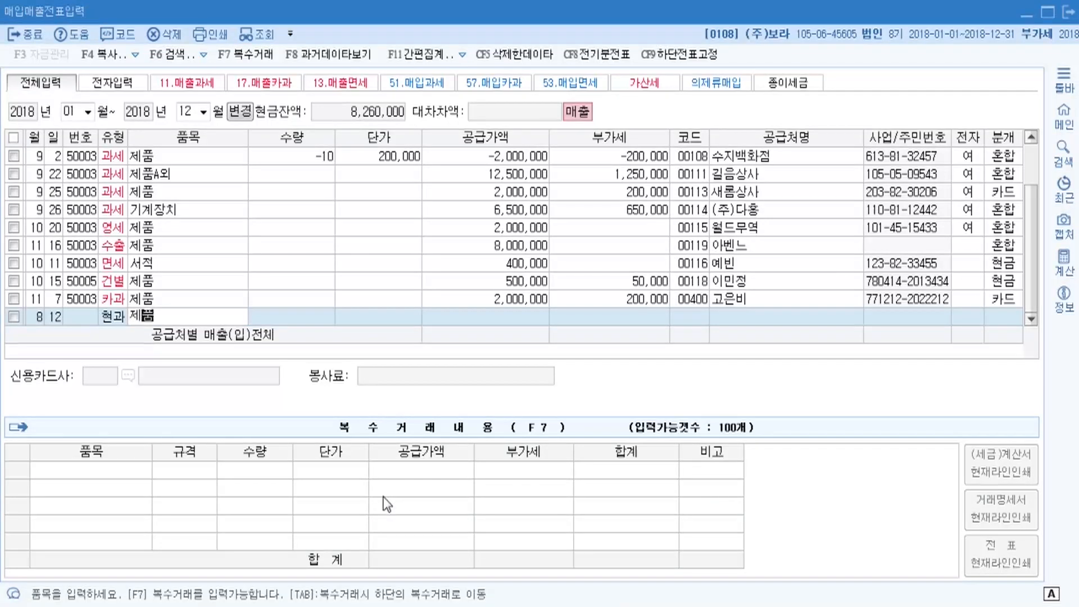
key(Return)
key(Return)
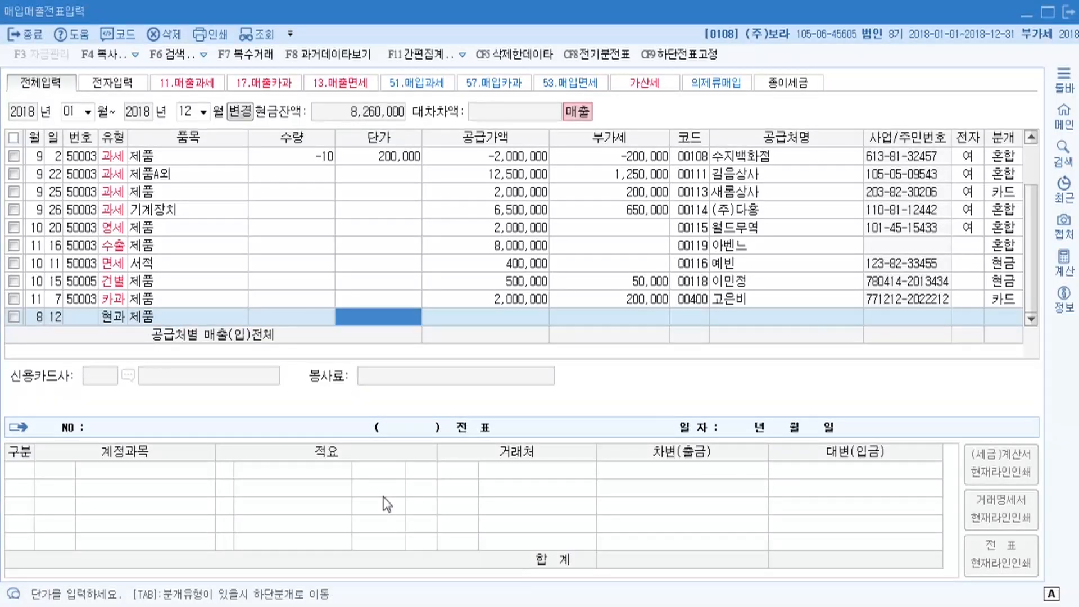
Enter 1,100,000 so it splits into supply 1,000,000 and VAT 100,000.
key(alt+Tab)
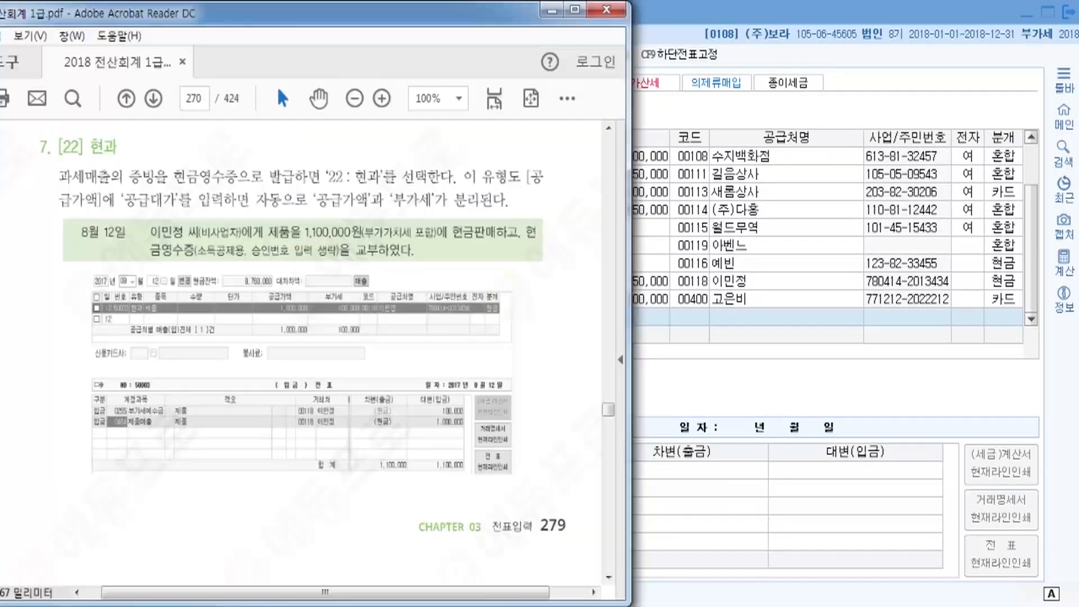
click(673, 74)
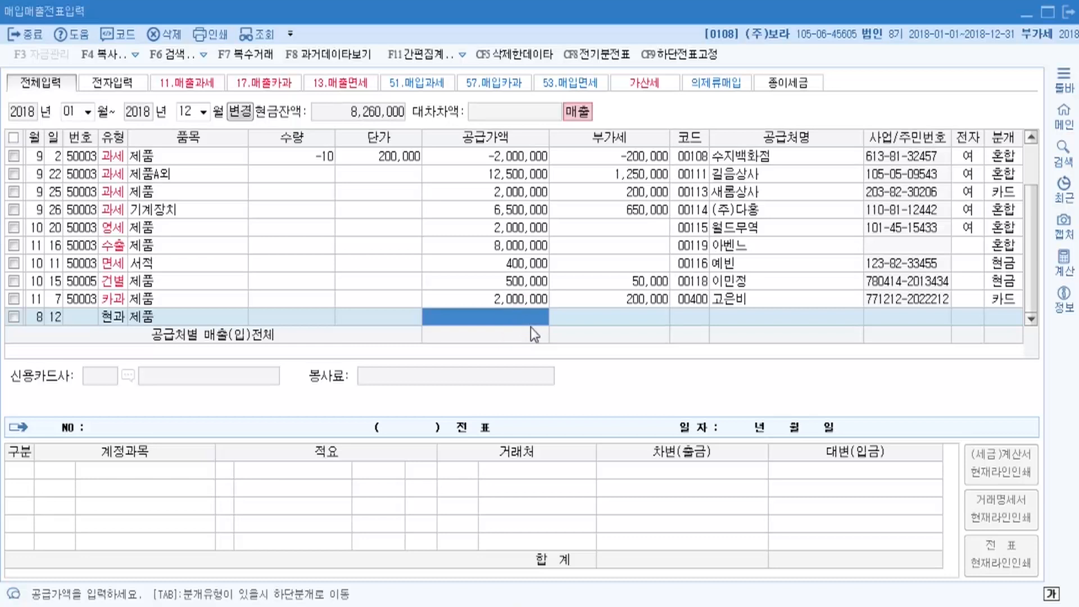
text(1,100,000)
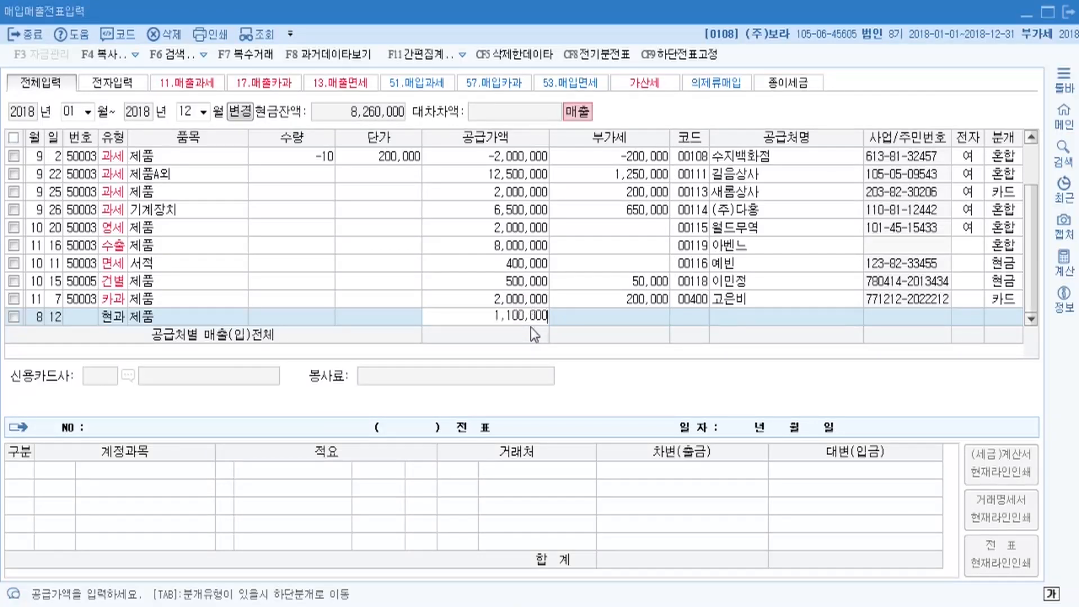
text(100000)
key(Return)
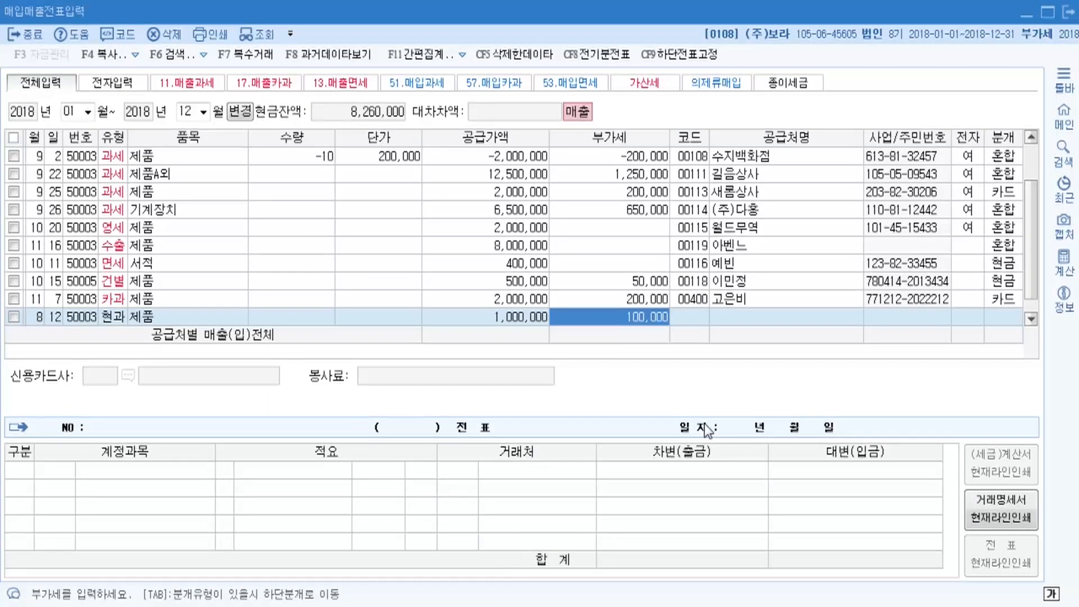
key(Return)
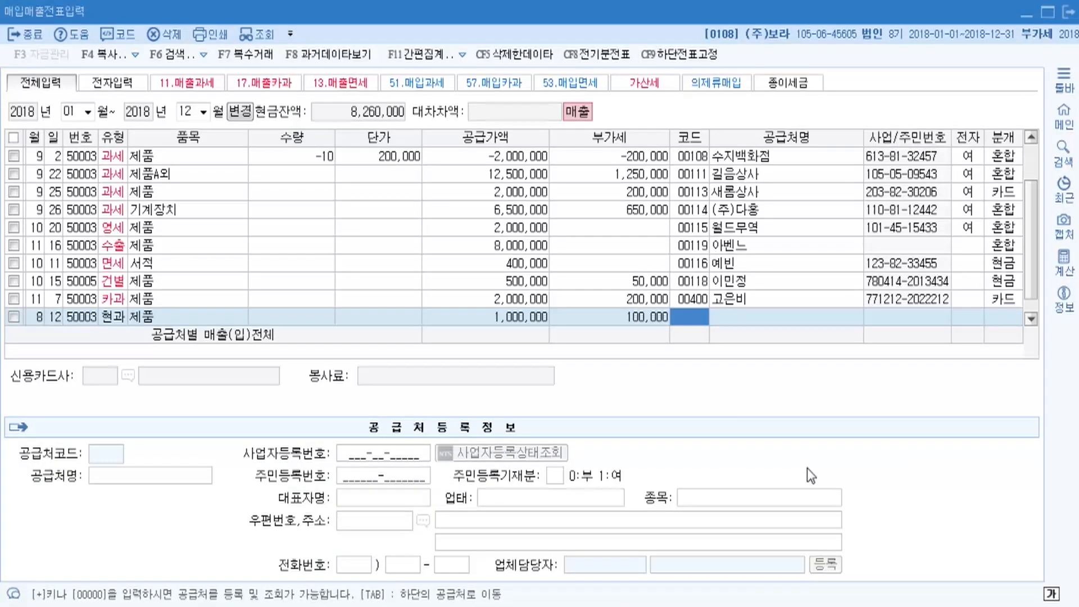
Search the customer lookup and attach the matching registered individual customer to the 8/12 line.
key(F2)
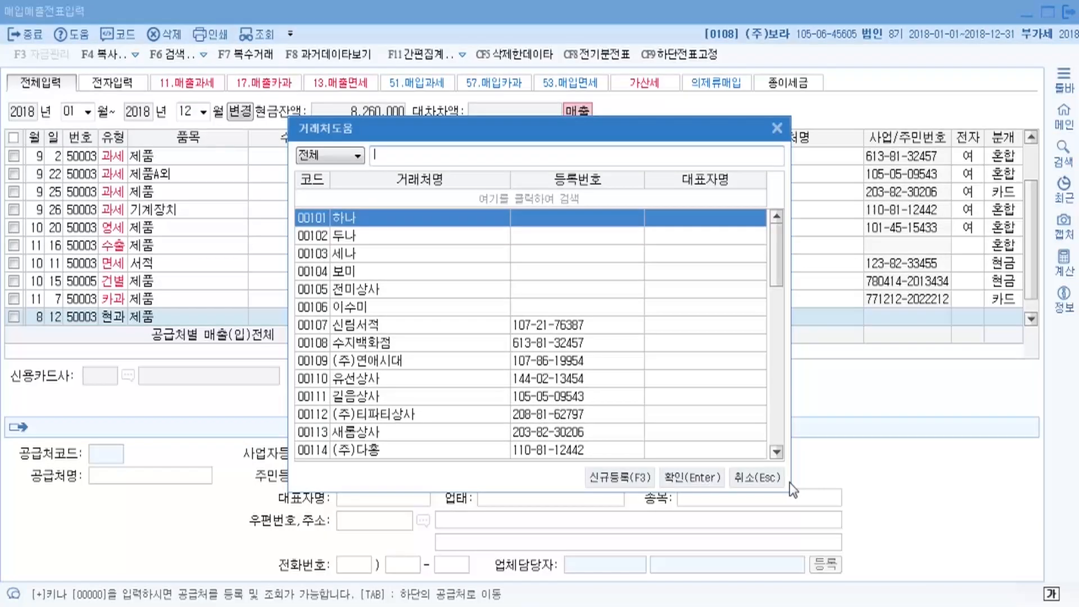
text(이민)
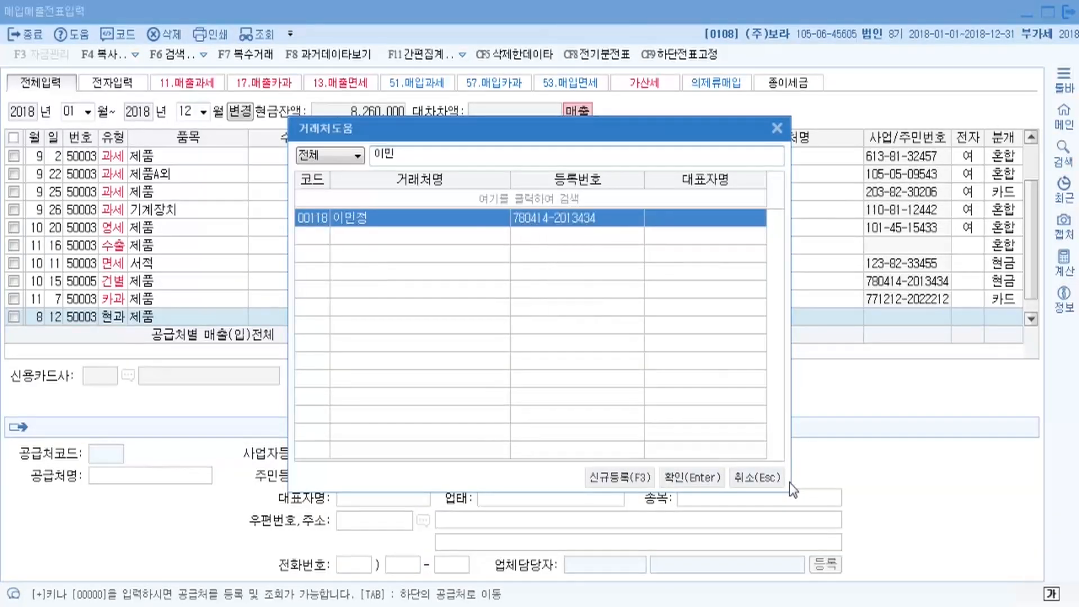
key(Return)
key(Return)
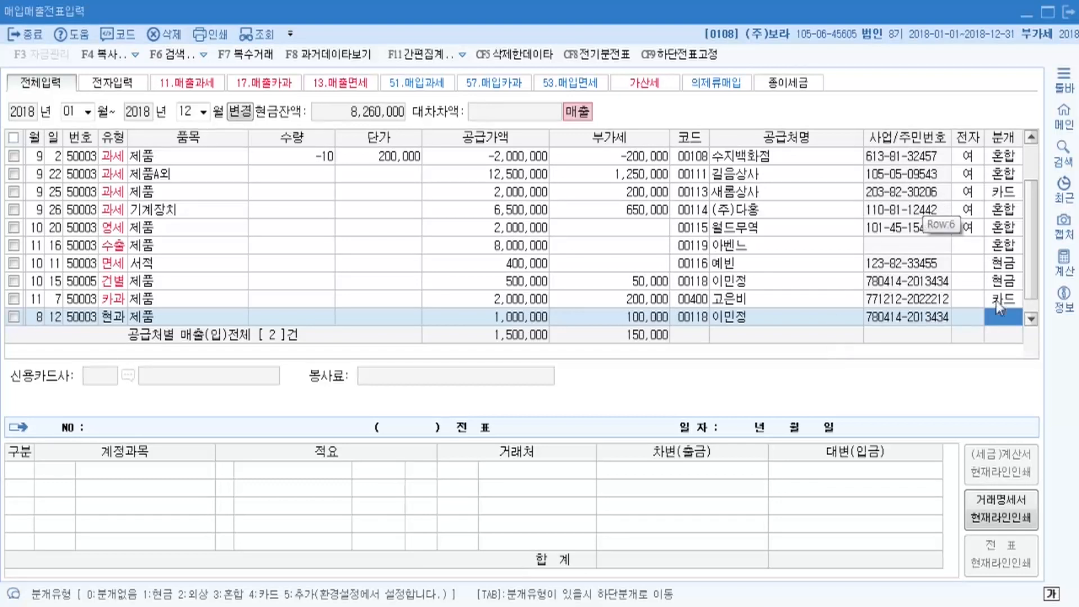
click(787, 318)
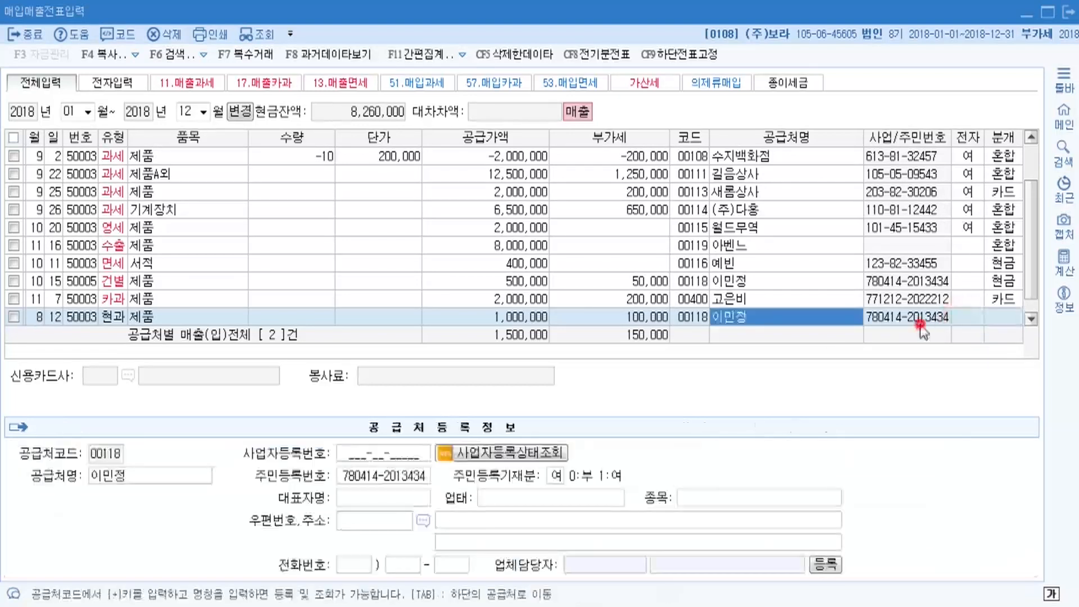
key(Return)
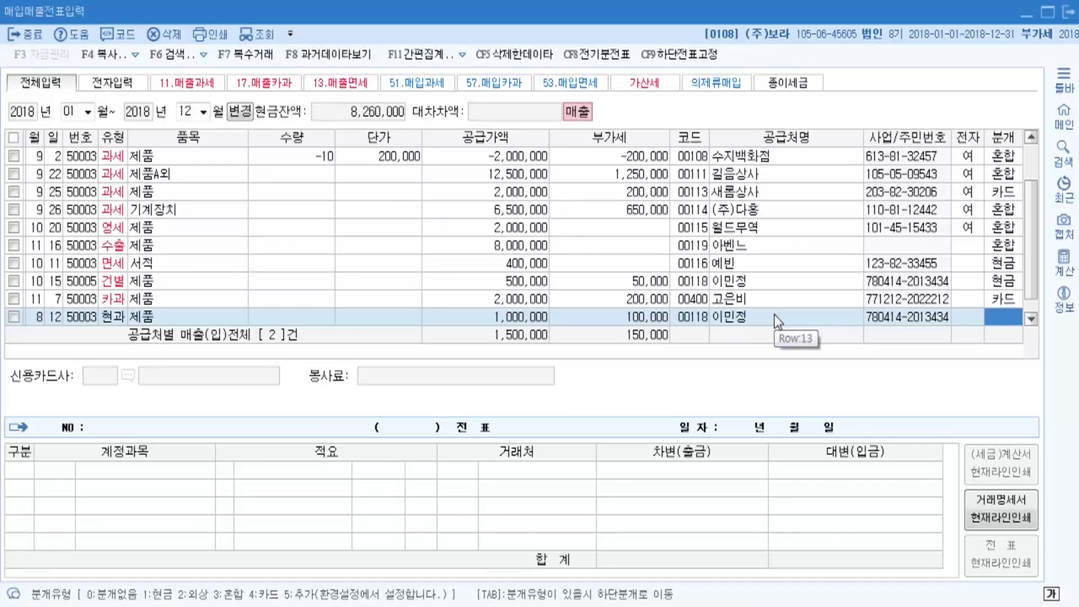
click(995, 320)
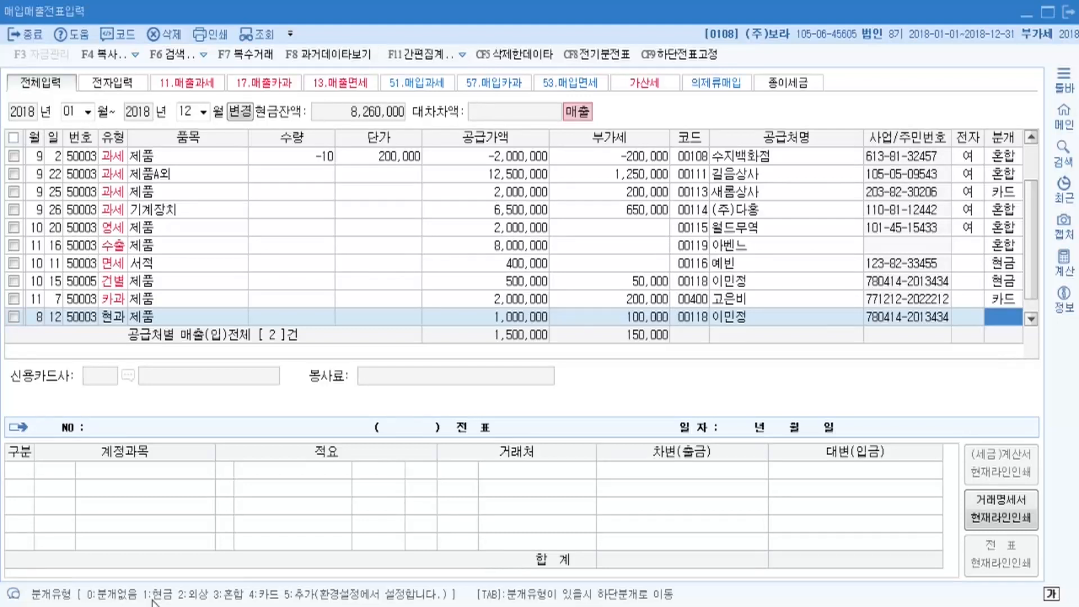
Journalize the 8/12 sale as type 1 현금, completing the 1,100,000 voucher.
text(1)
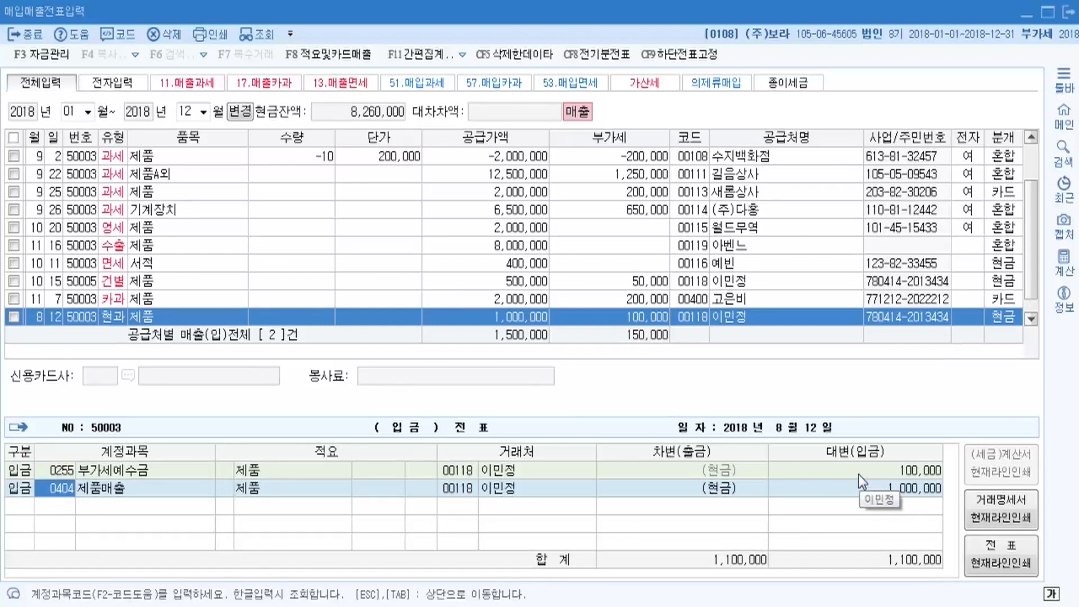
key(Return)
key(Return)
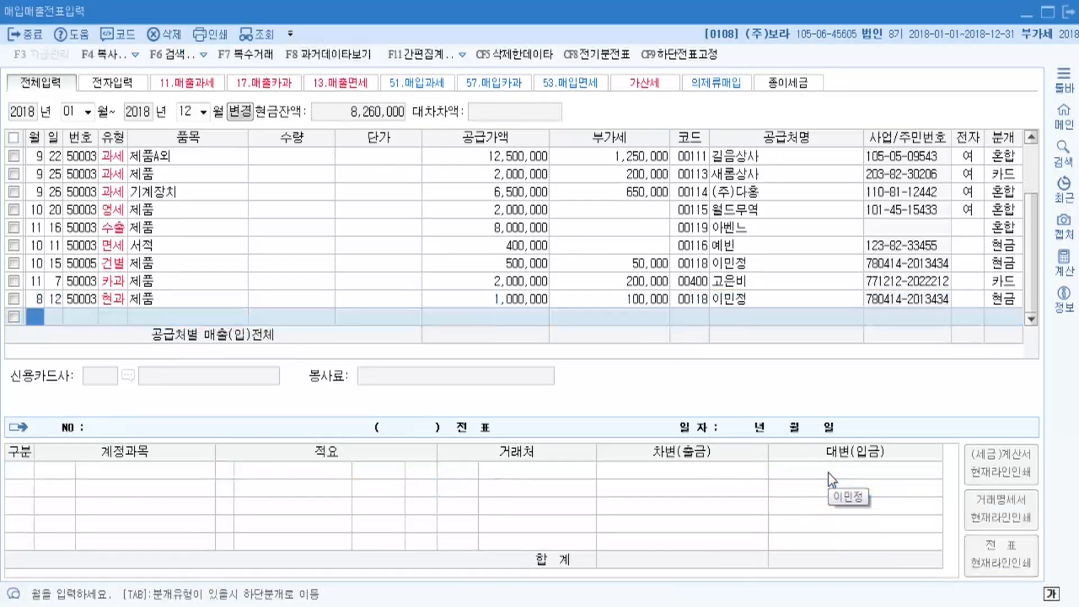
click(182, 298)
click(175, 284)
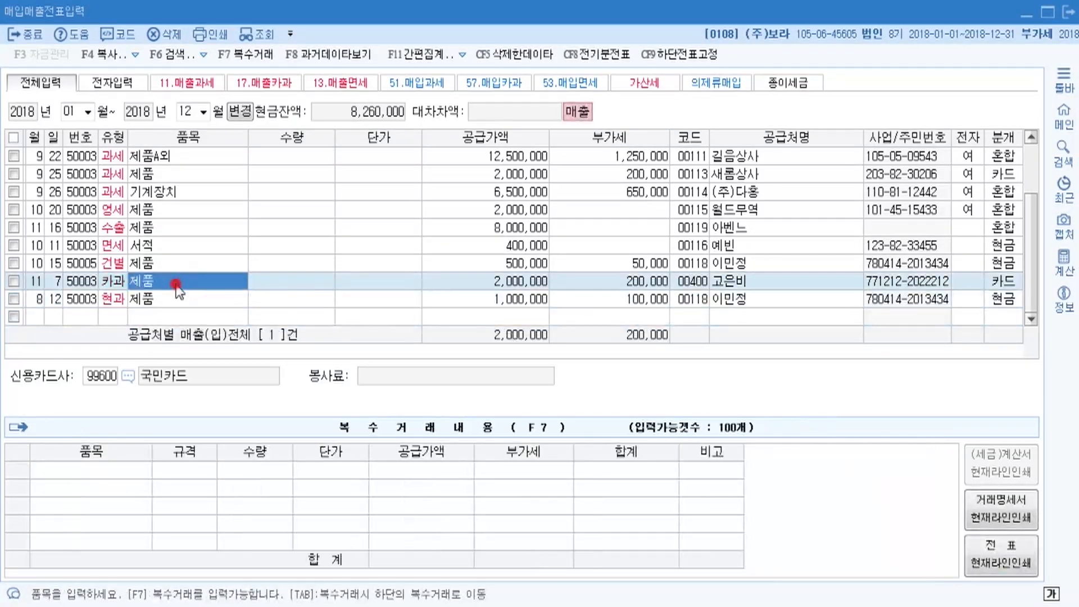
click(141, 301)
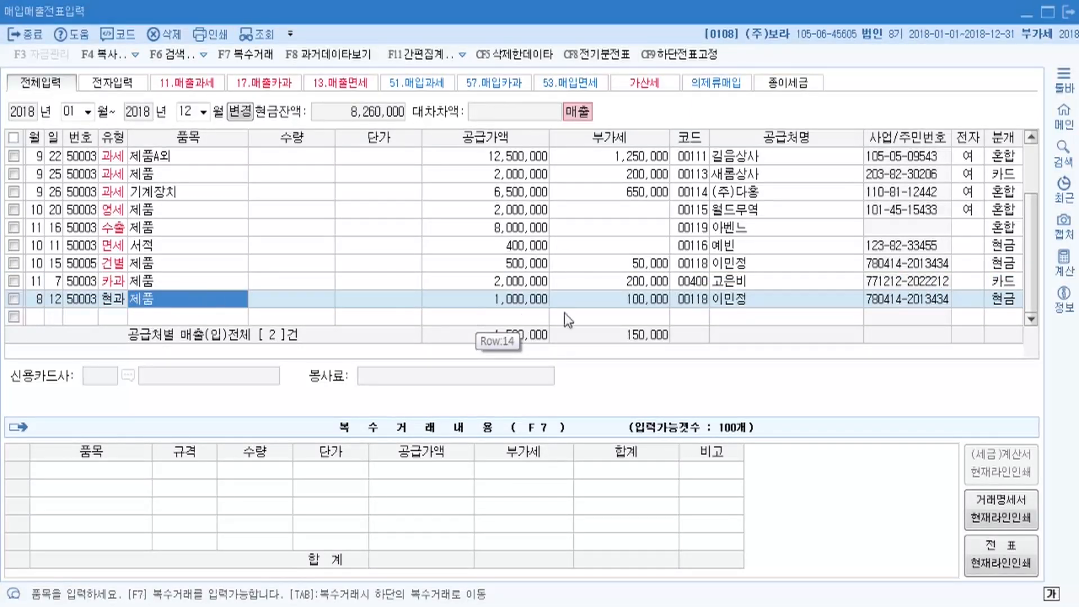
click(120, 304)
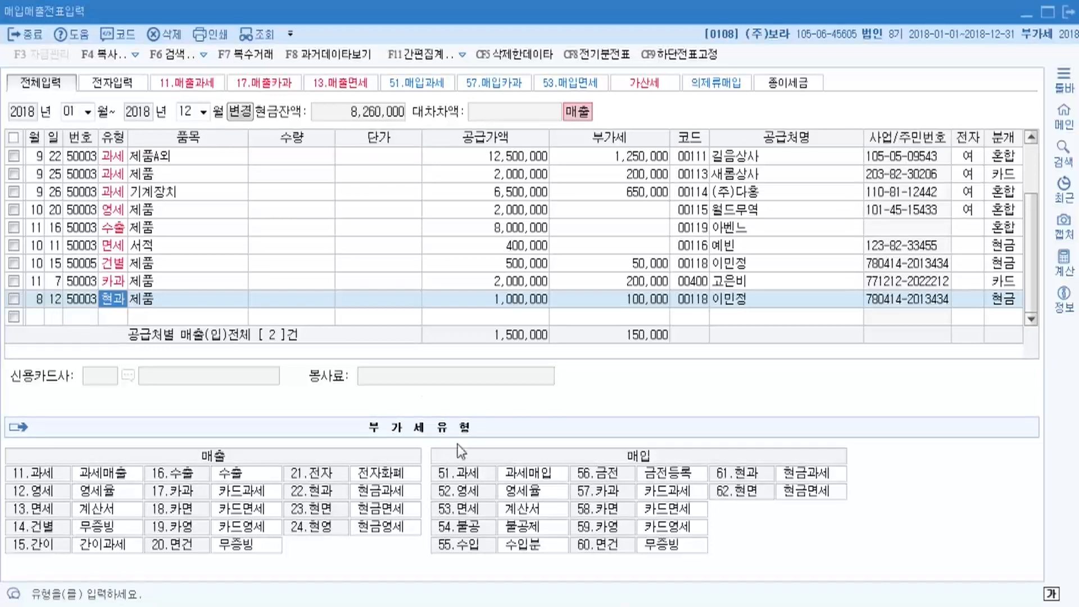
click(201, 298)
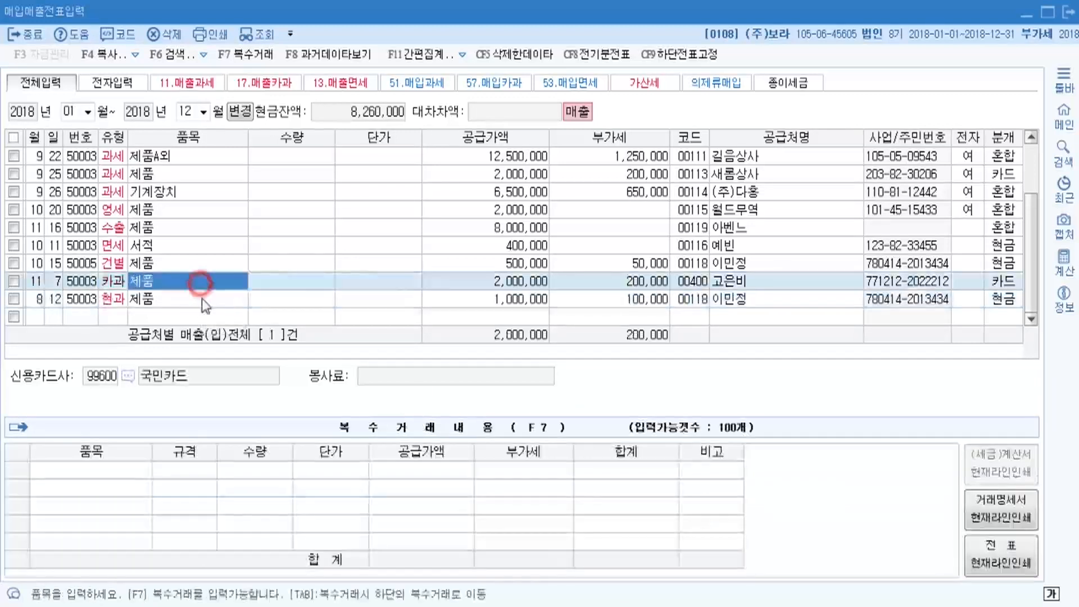
click(163, 282)
click(167, 298)
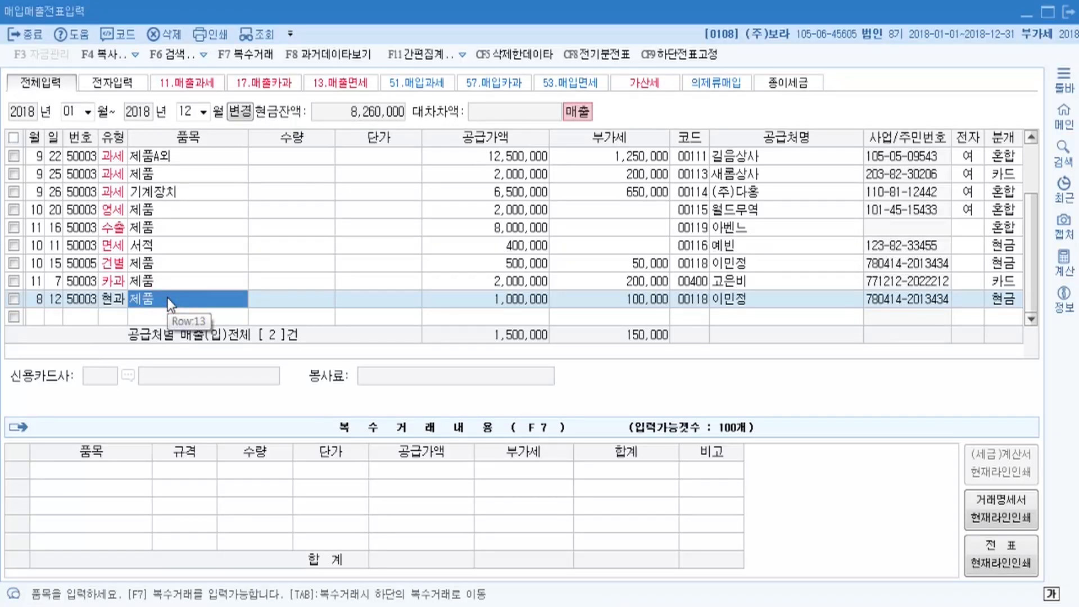
click(163, 283)
click(170, 299)
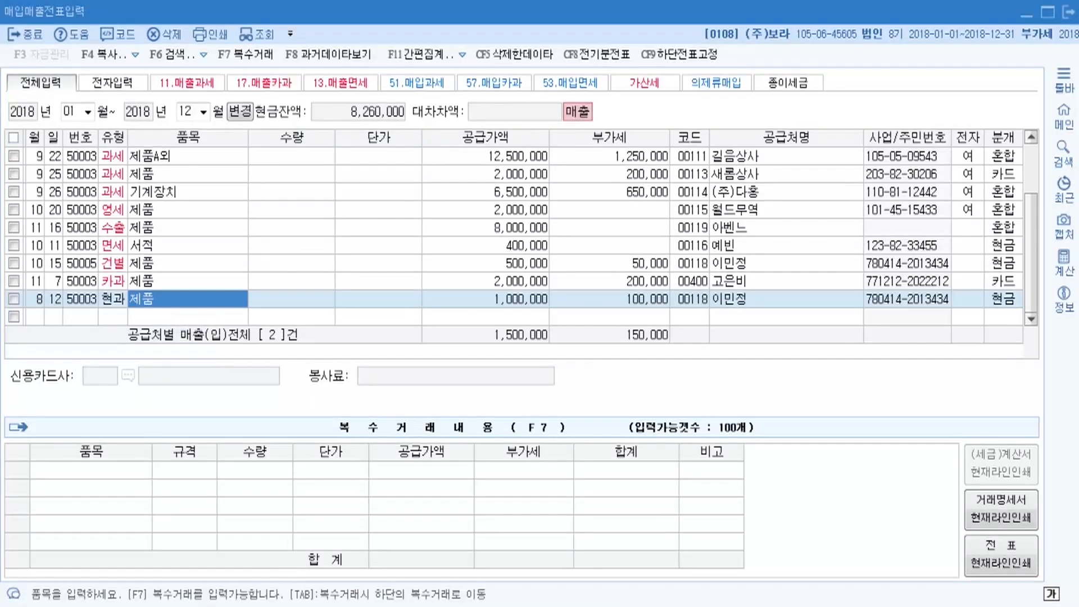
Scroll the textbook to page 285's 13. [57] 카과 December 19 example, then return to KcLep.
key(alt+Tab)
scroll(362, 362, down, 4)
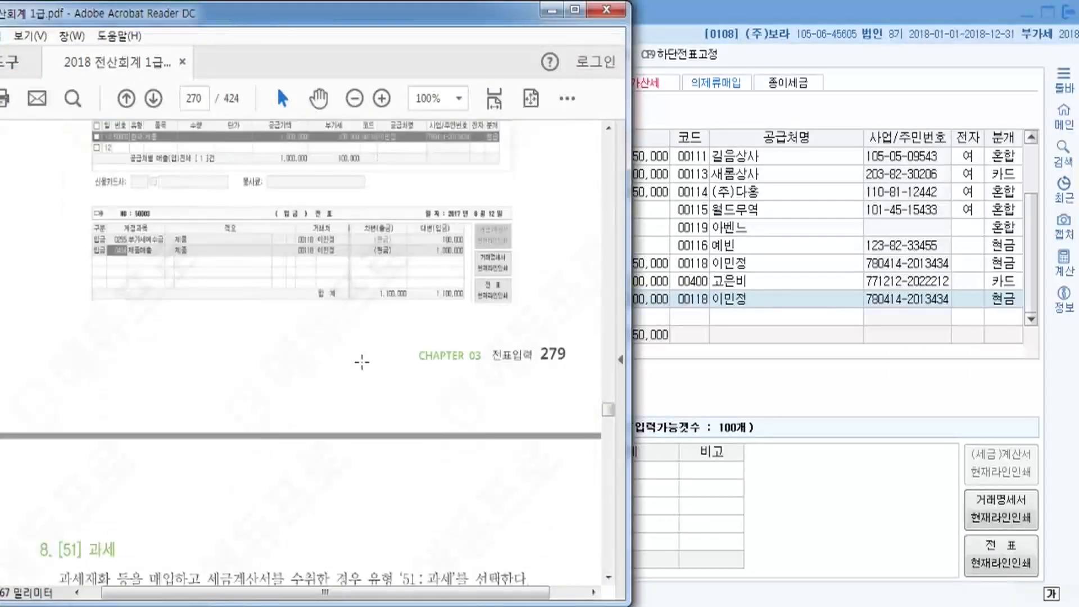
scroll(362, 362, down, 15)
scroll(374, 362, down, 15)
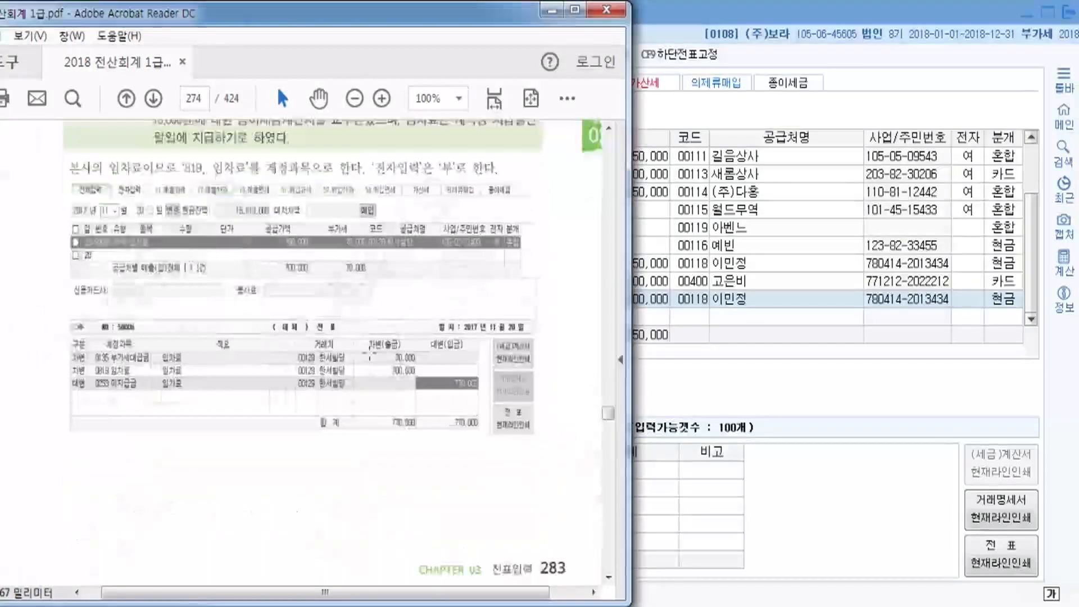
scroll(369, 357, down, 15)
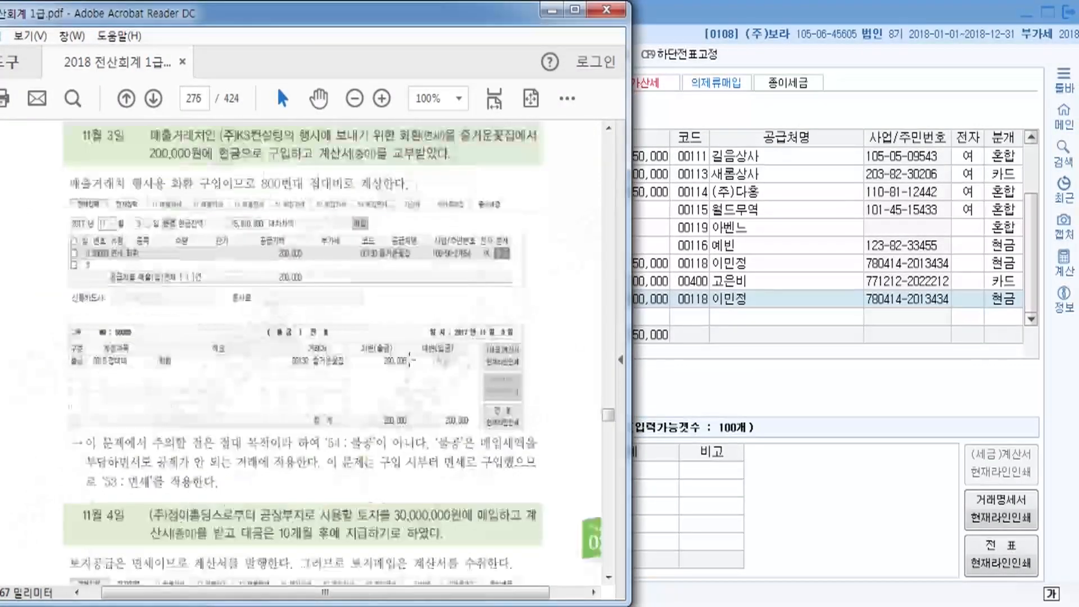
scroll(410, 360, down, 15)
scroll(538, 337, down, 15)
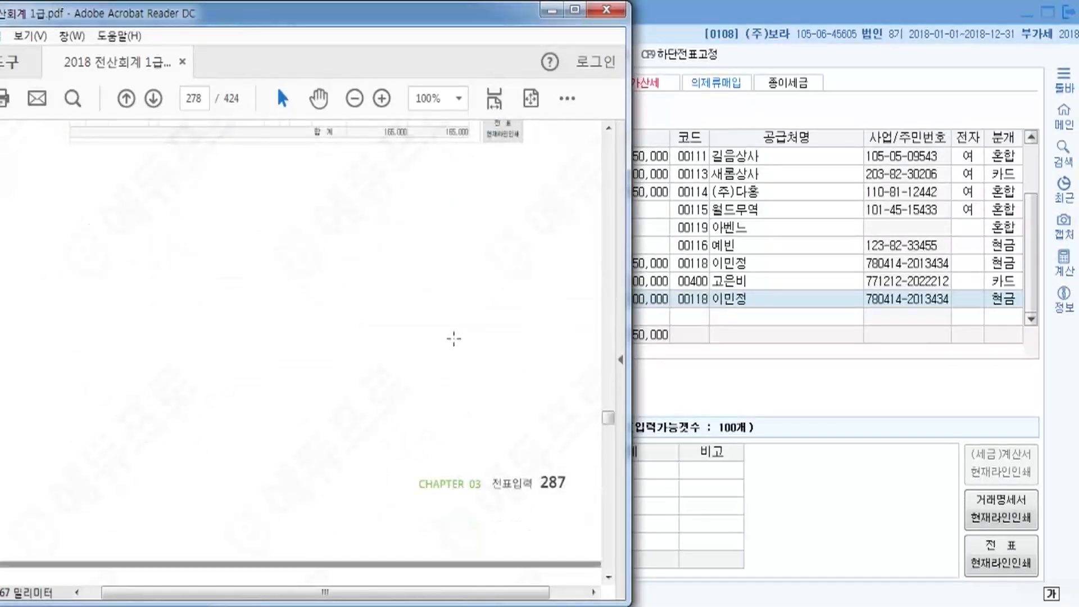
scroll(606, 424, down, 10)
scroll(487, 430, down, 10)
drag(608, 421, 609, 437)
scroll(604, 431, up, 15)
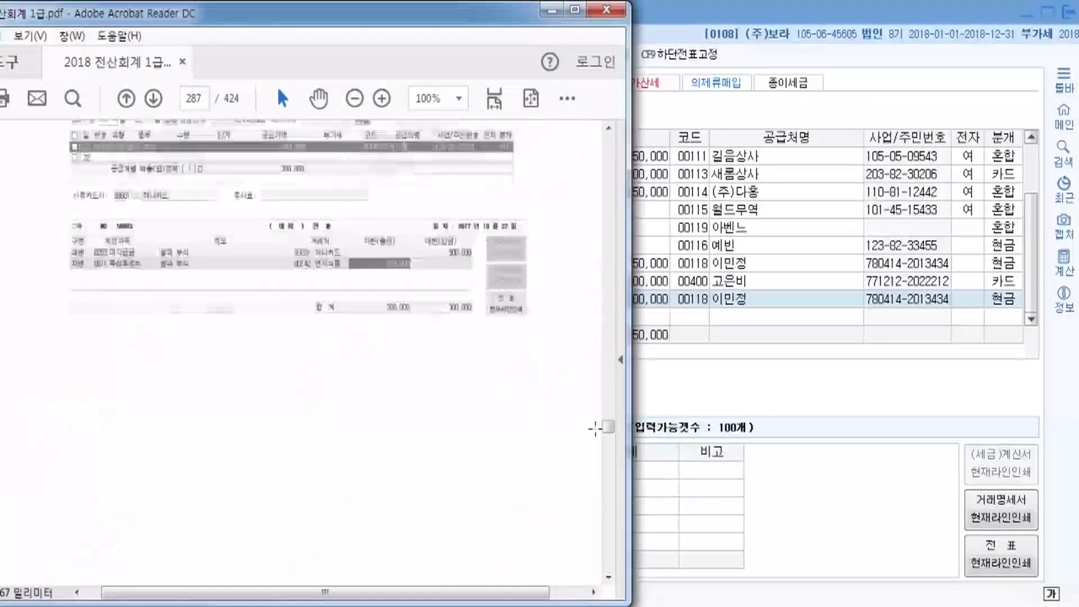
scroll(346, 385, up, 10)
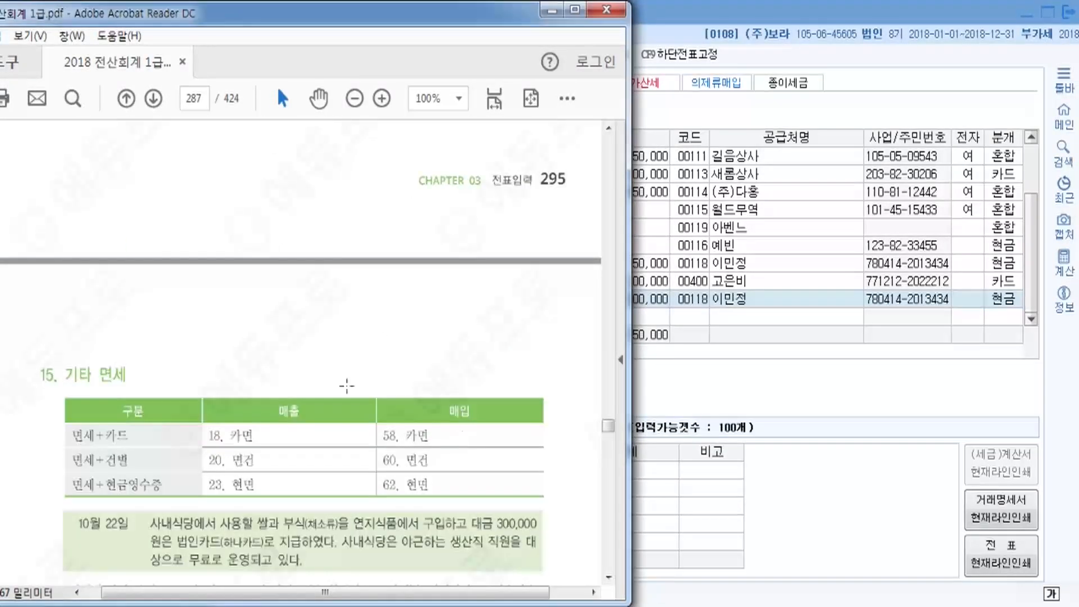
scroll(347, 386, up, 15)
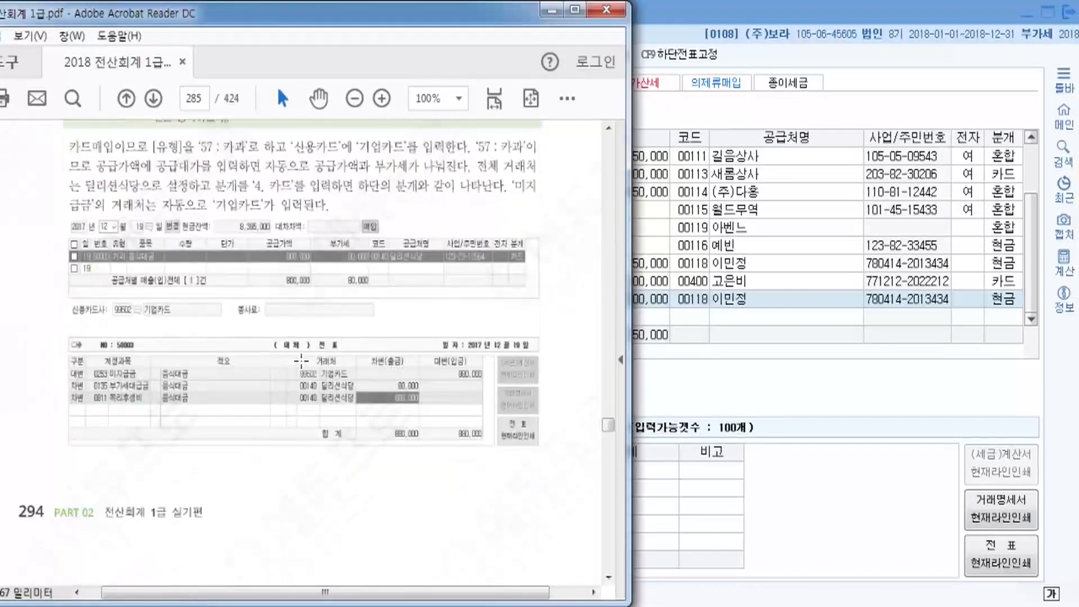
scroll(302, 361, up, 12)
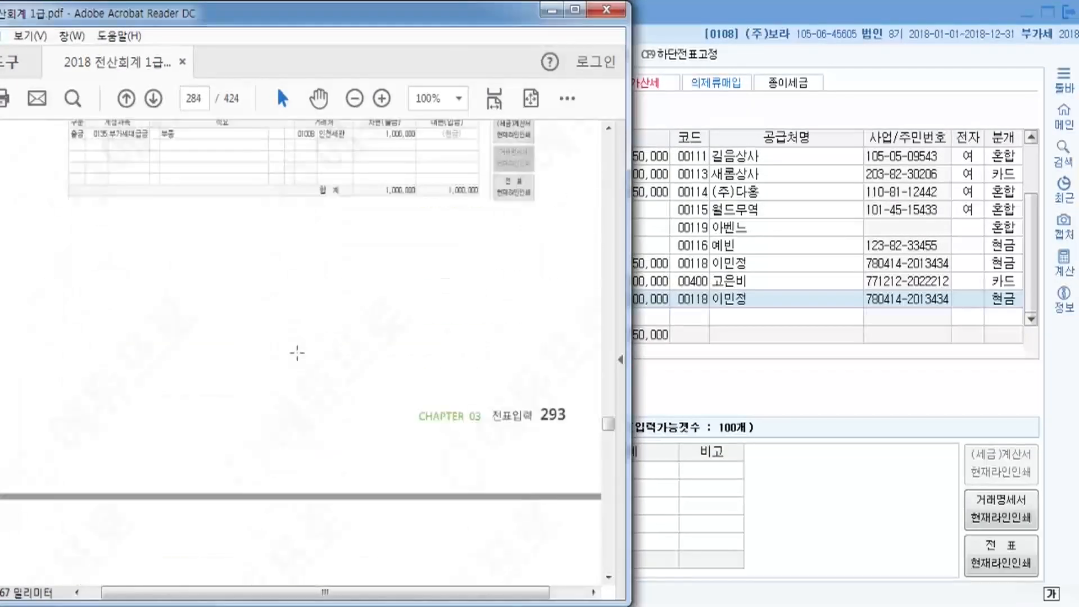
scroll(297, 353, up, 10)
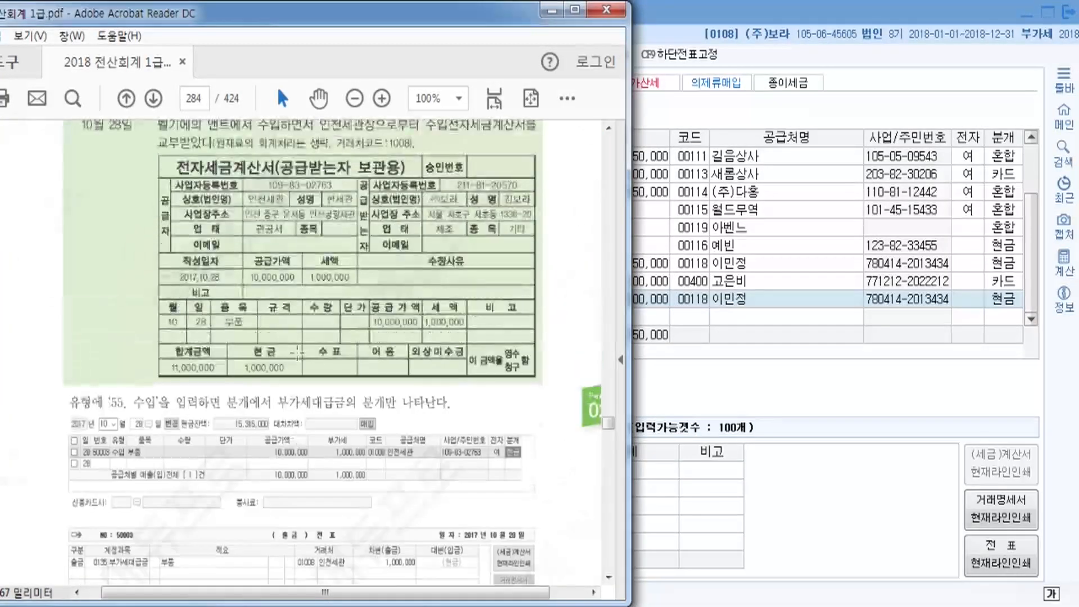
scroll(298, 352, up, 2)
scroll(297, 355, down, 20)
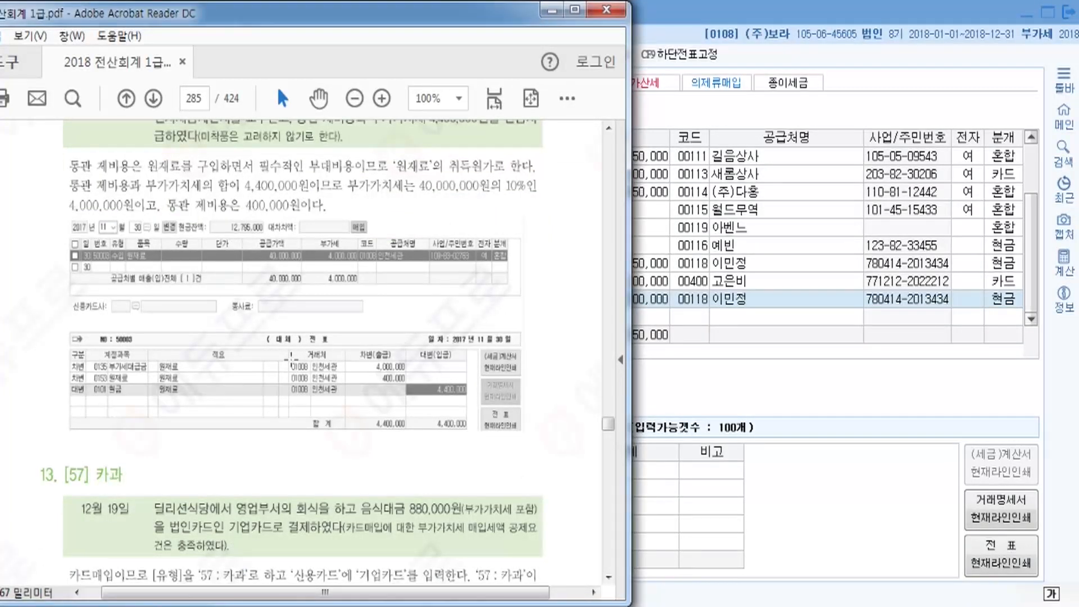
scroll(291, 355, down, 8)
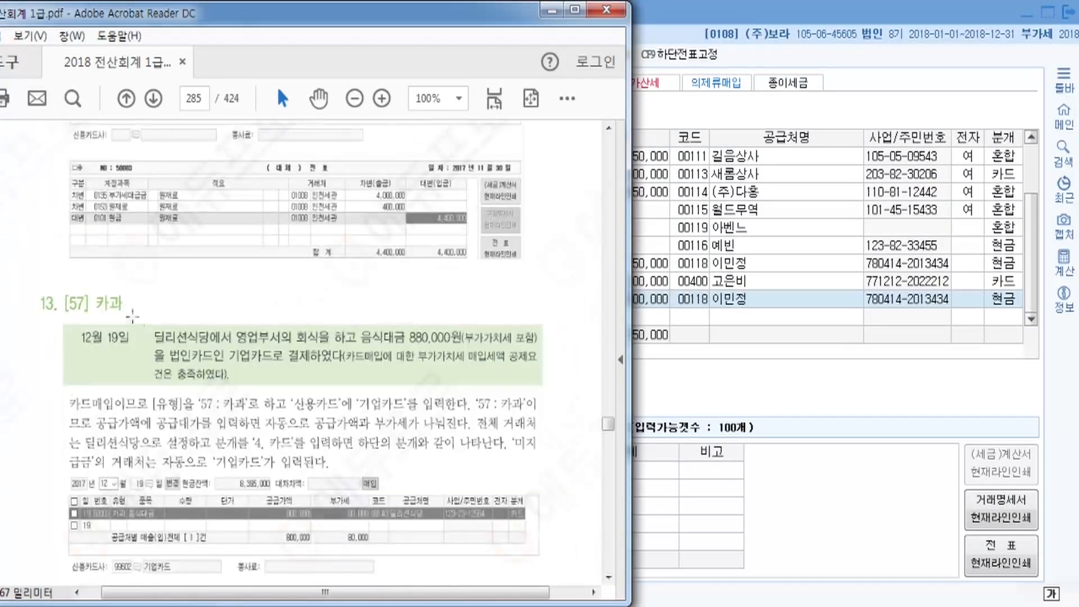
scroll(133, 316, down, 6)
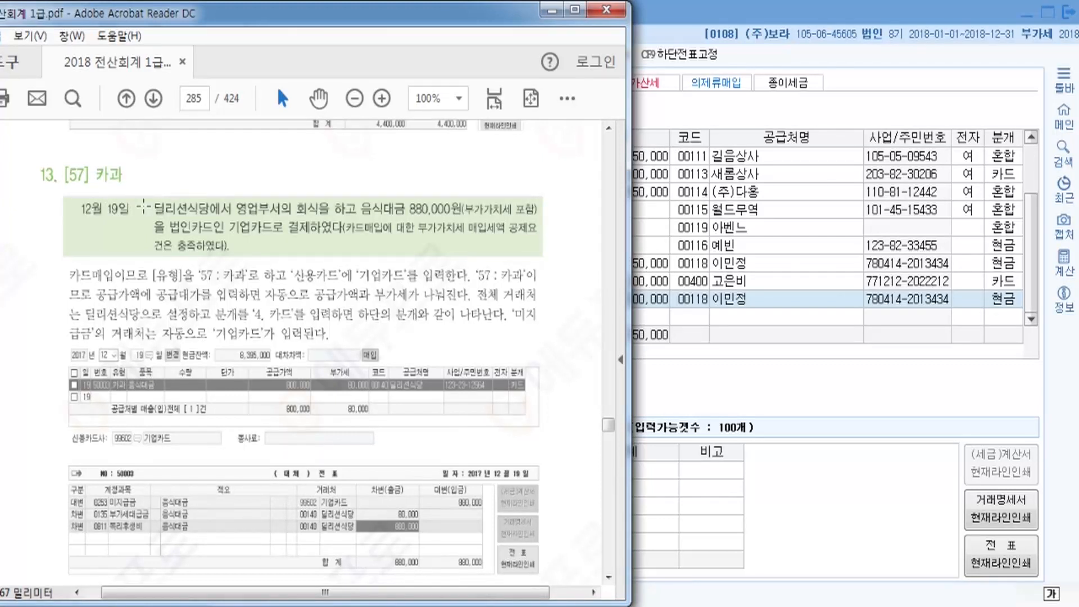
click(666, 25)
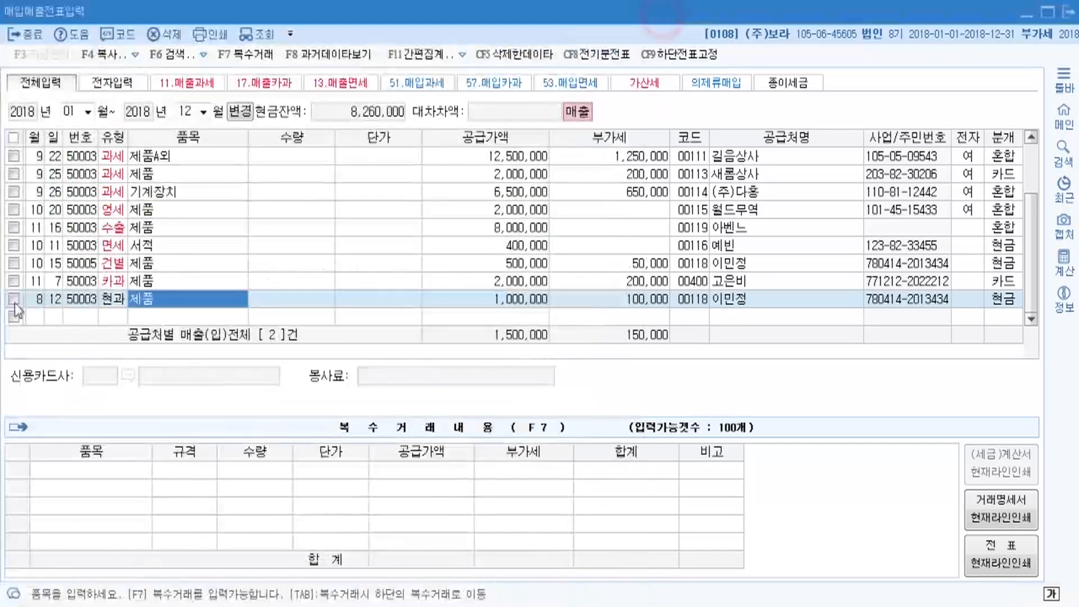
Start a 12/19 row of type 57 카과 for the item 음식대금.
text(12)
key(Return)
text(19)
key(Return)
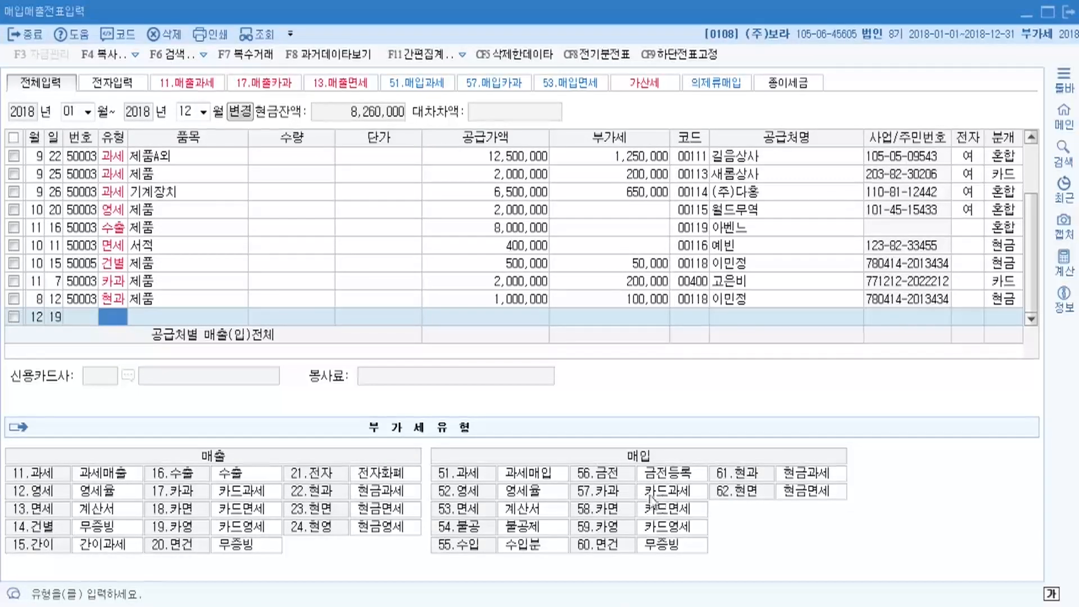
text(57)
key(Return)
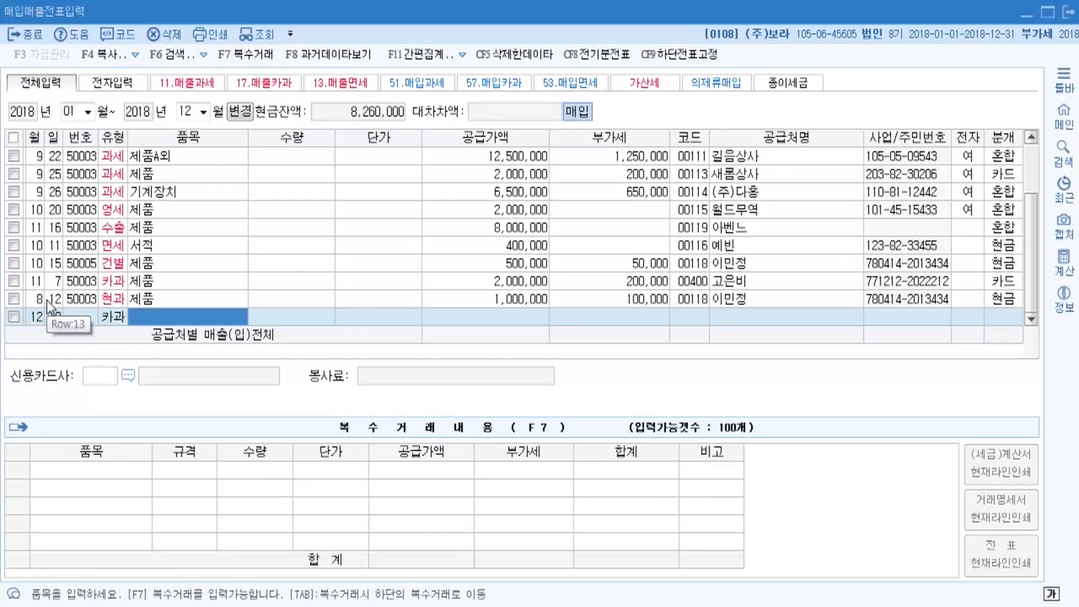
text(음식)
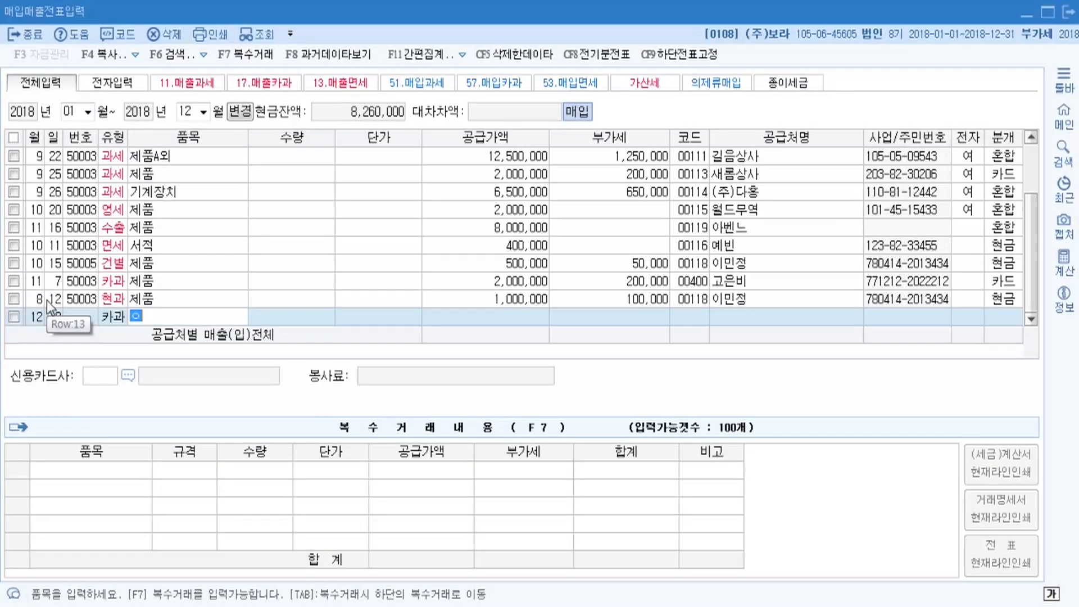
text(대금)
key(Return)
key(Return)
key(Return)
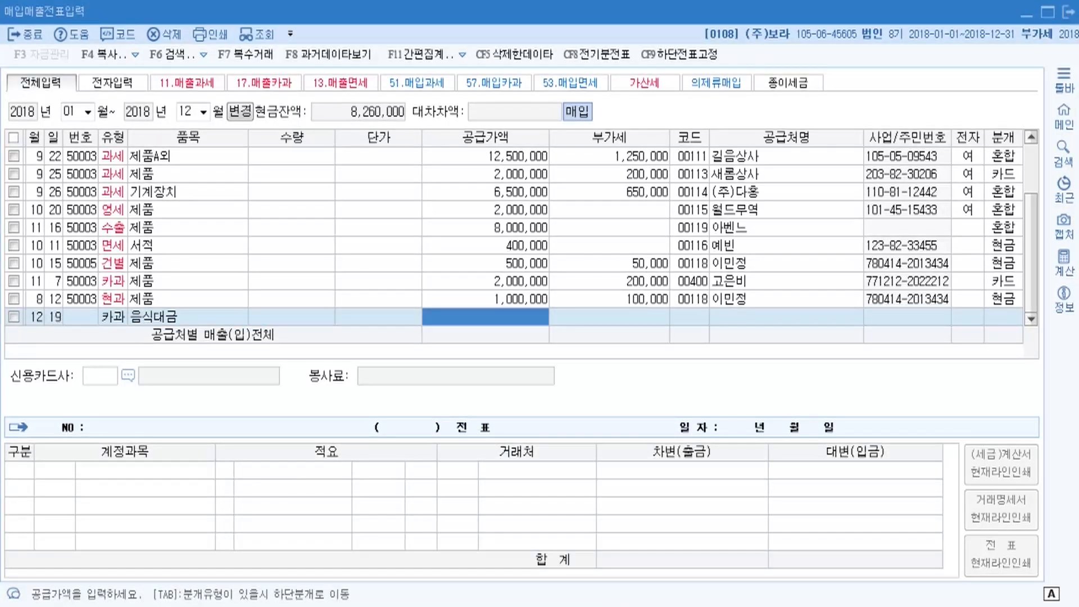
Enter 880,000 so it splits into supply 800,000 and VAT 80,000.
mouse_move(493, 606)
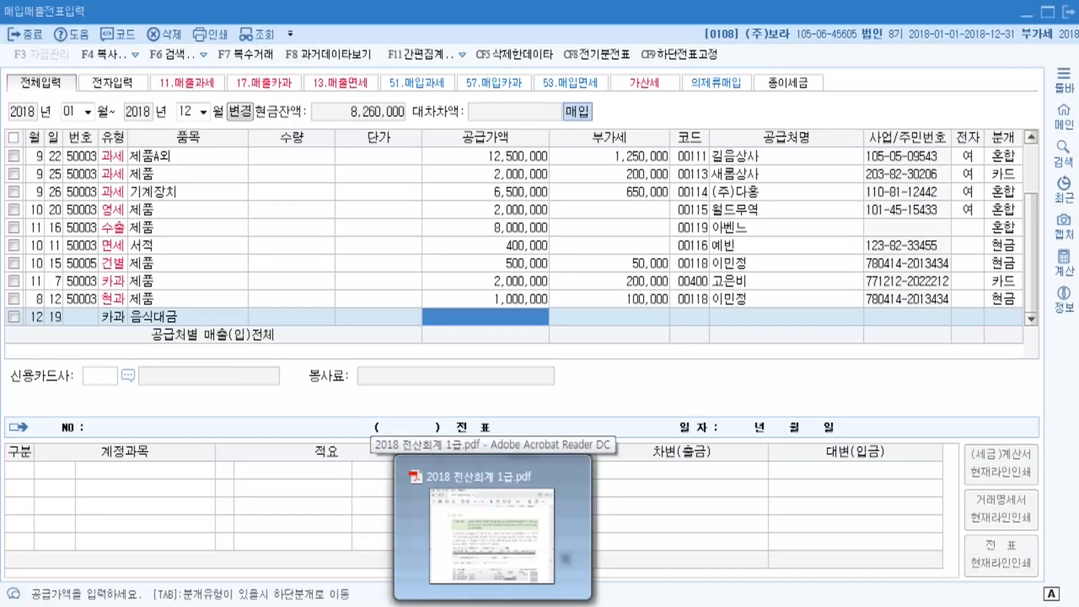
click(493, 606)
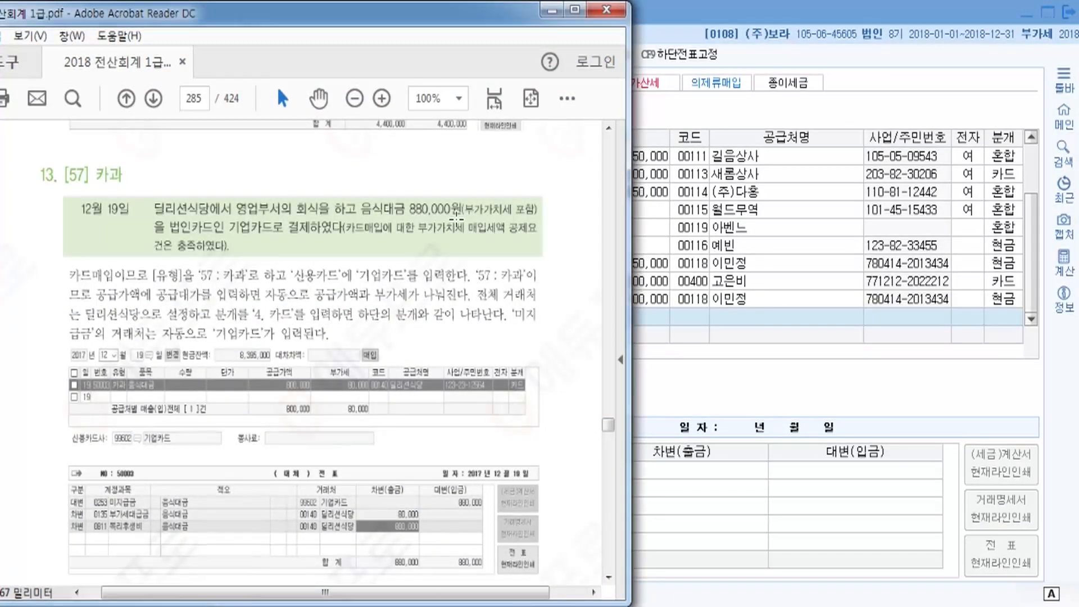
click(636, 77)
click(515, 317)
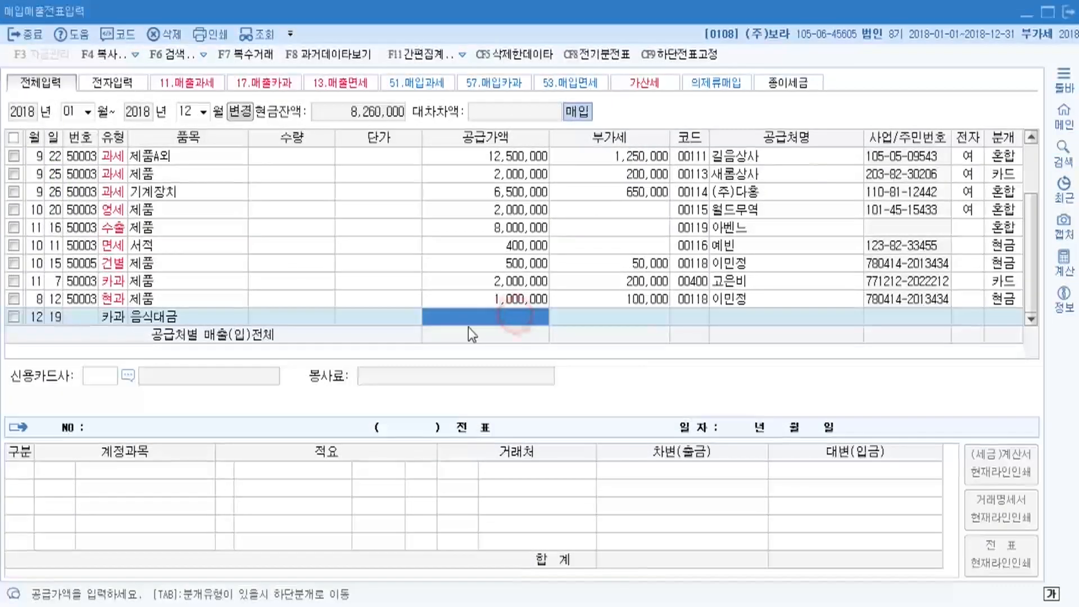
text(8800000)
key(Return)
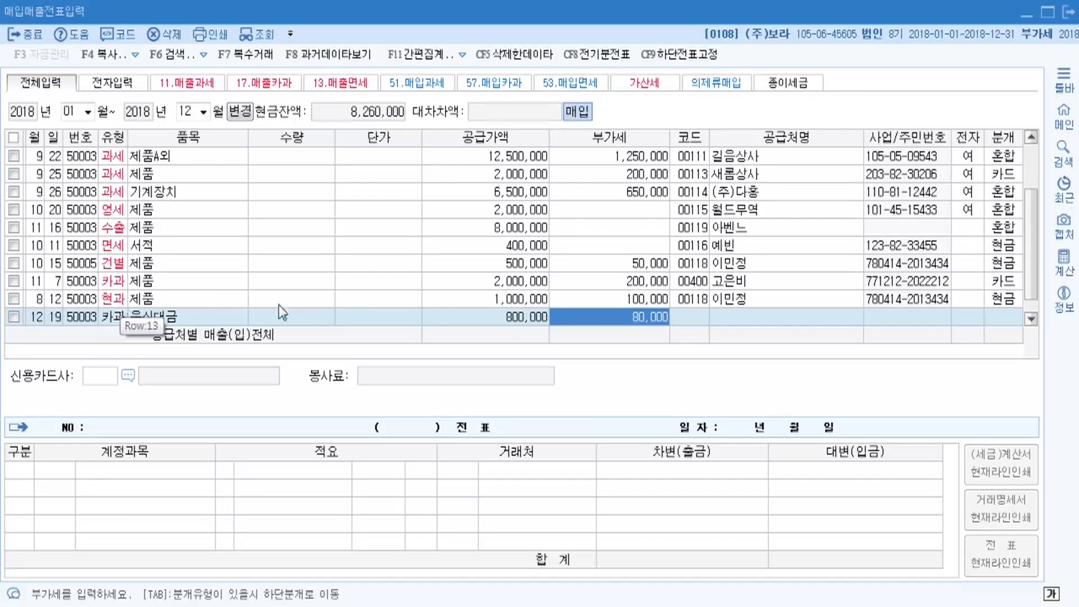
key(Return)
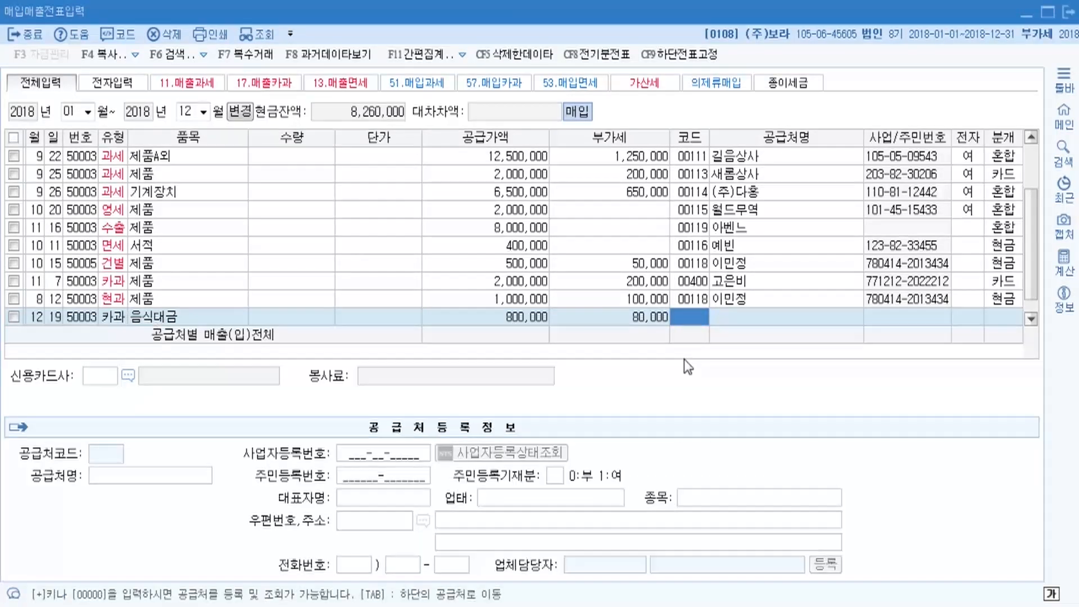
Set the supplier to 00140 딜리션식당 by searching 딜리.
key(F2)
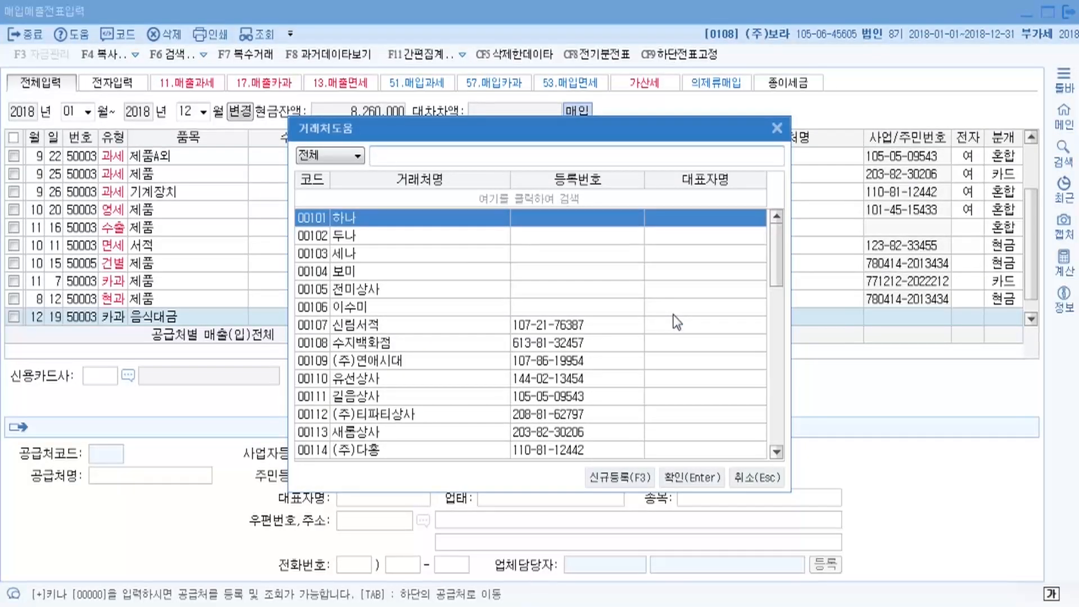
text(딜리)
key(Return)
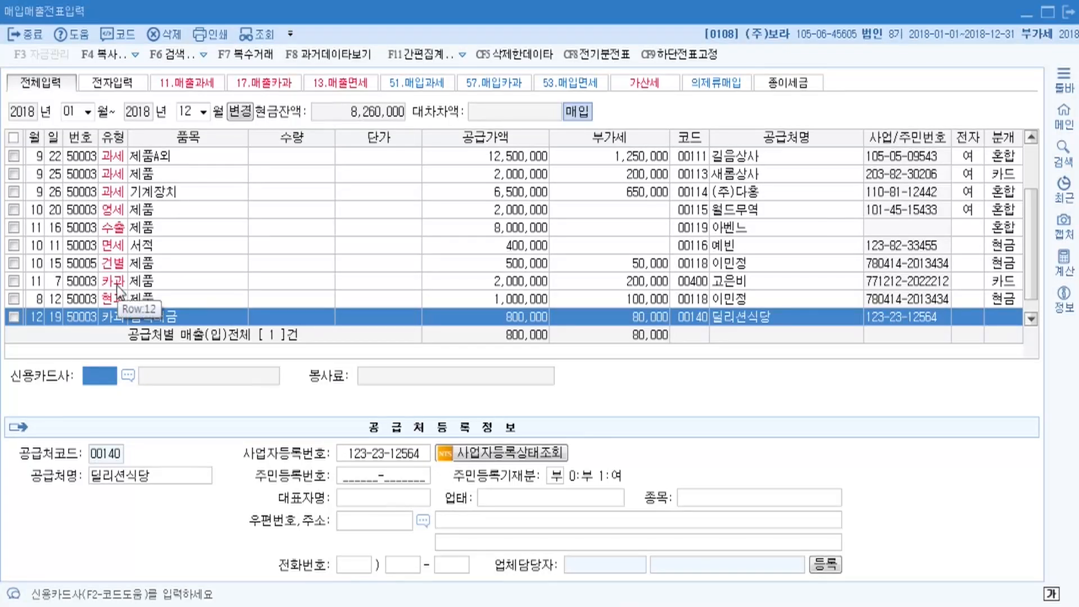
Charge the 12/19 entry to card company 99602 기업카드 and journalize it as a card payment (분개 4).
click(128, 376)
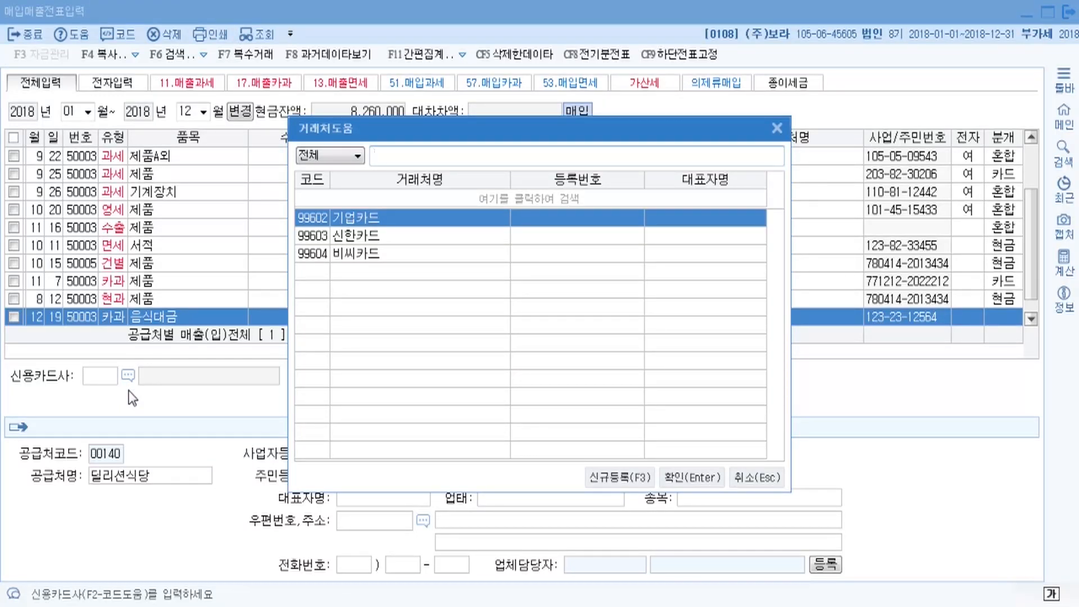
key(Return)
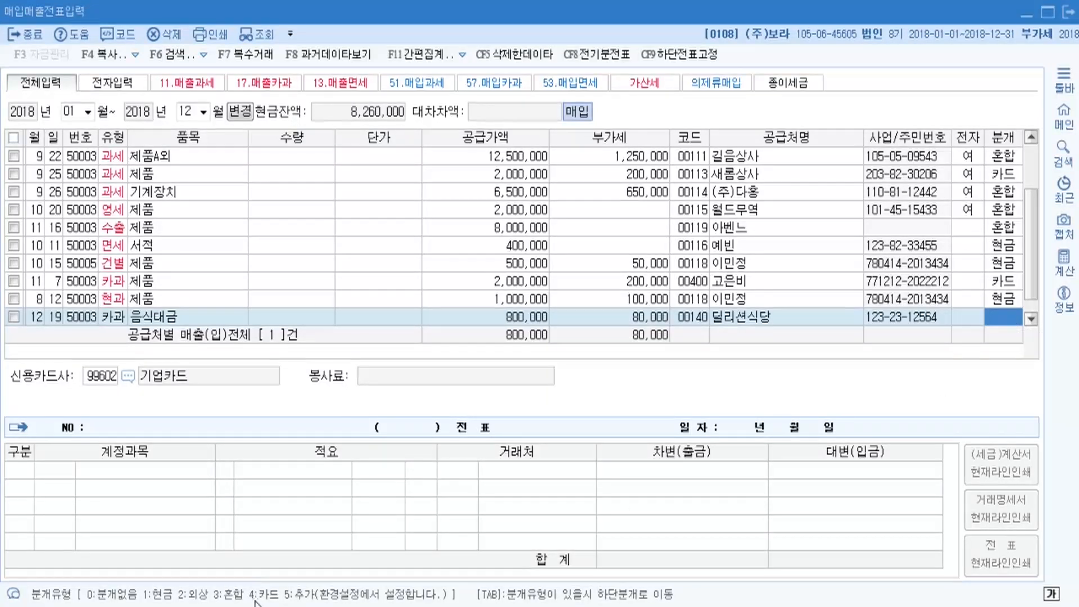
text(4)
key(Return)
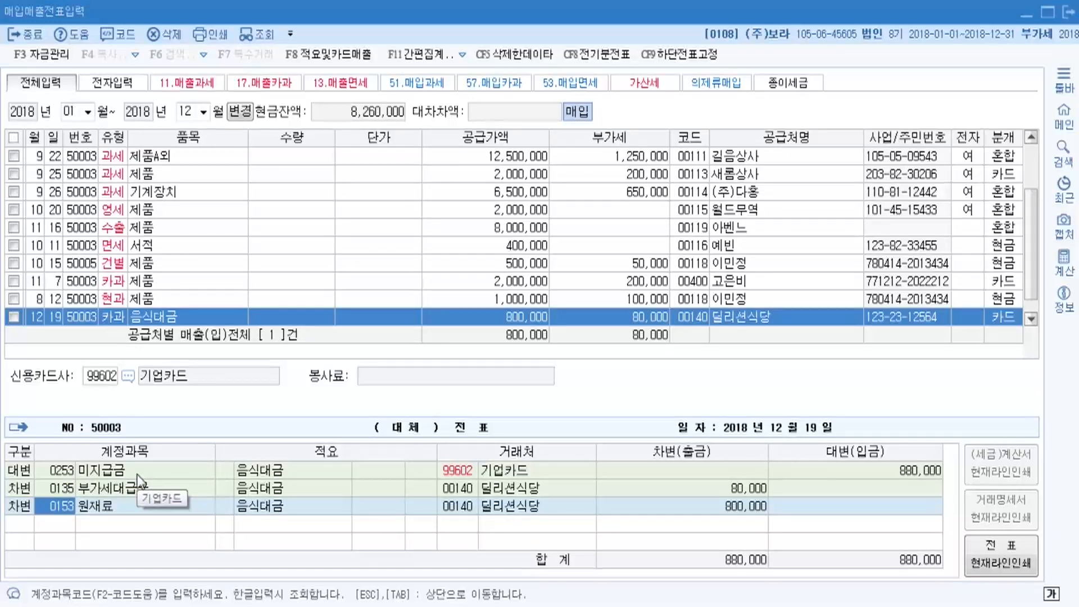
Replace the 800,000 debit account 0153 원재료 with 0811 복리후생비 and save the 12/19 entry.
click(60, 512)
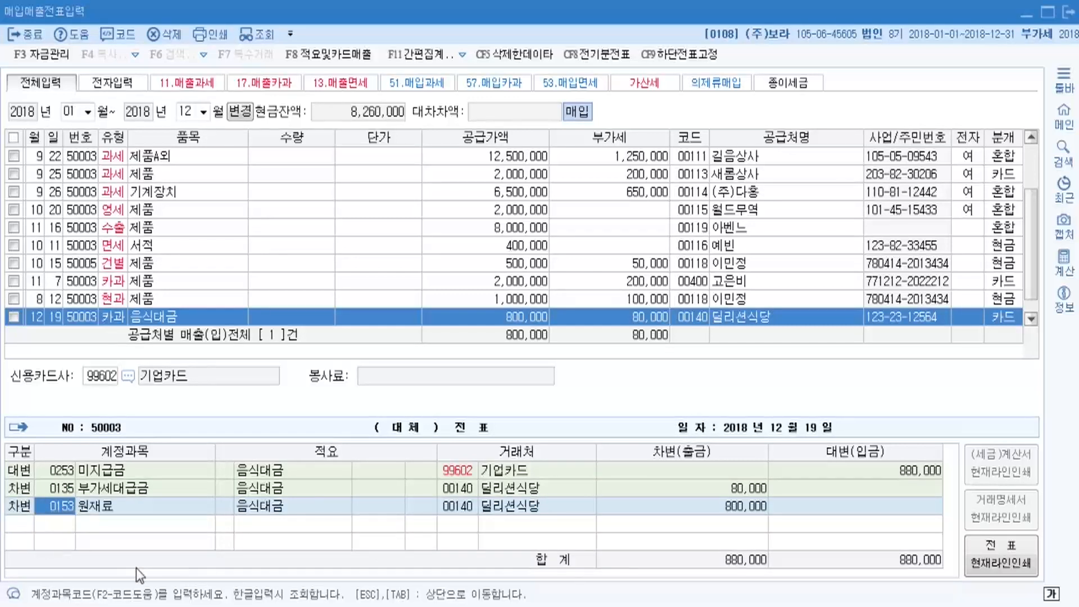
key(F2)
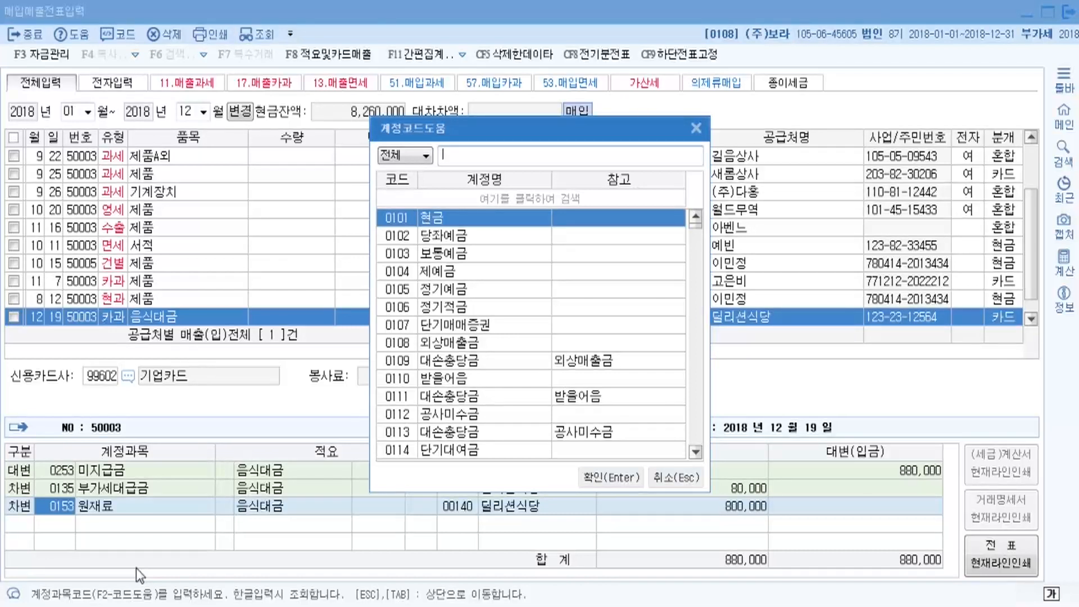
text(복)
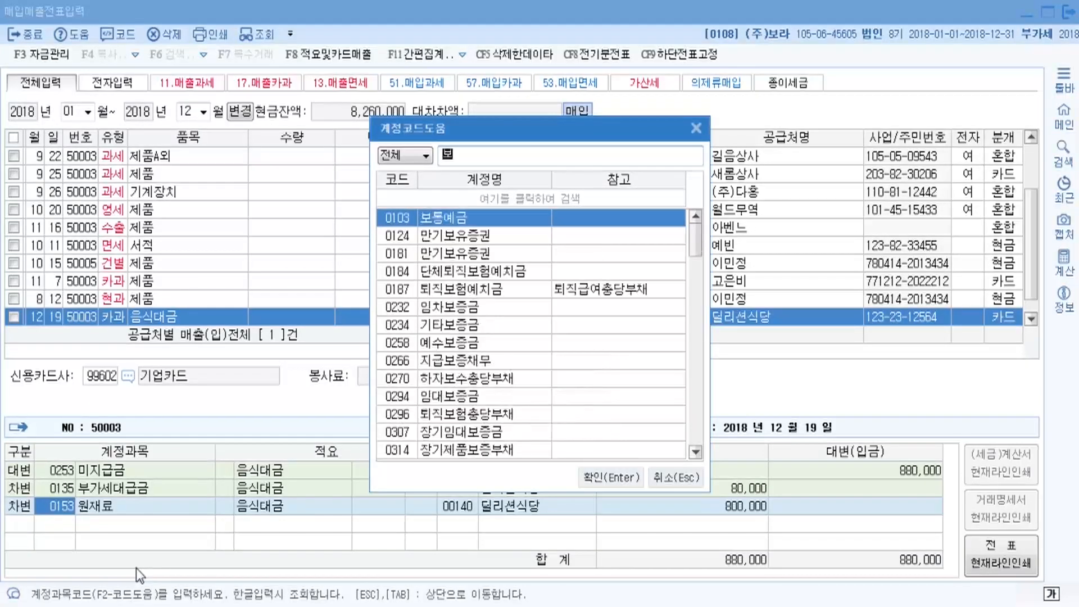
text(리)
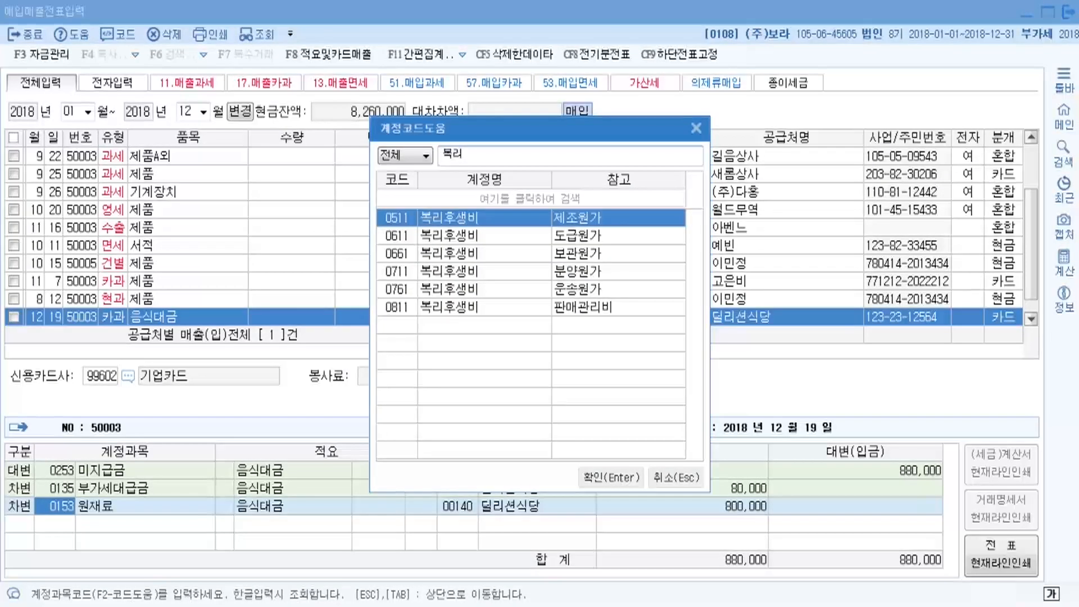
click(478, 307)
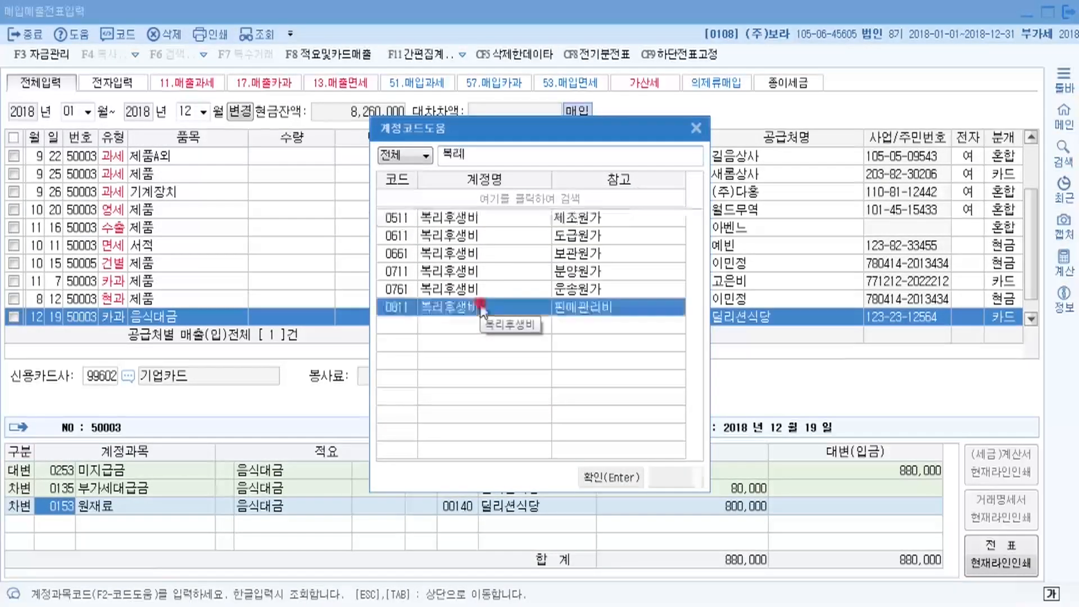
click(626, 477)
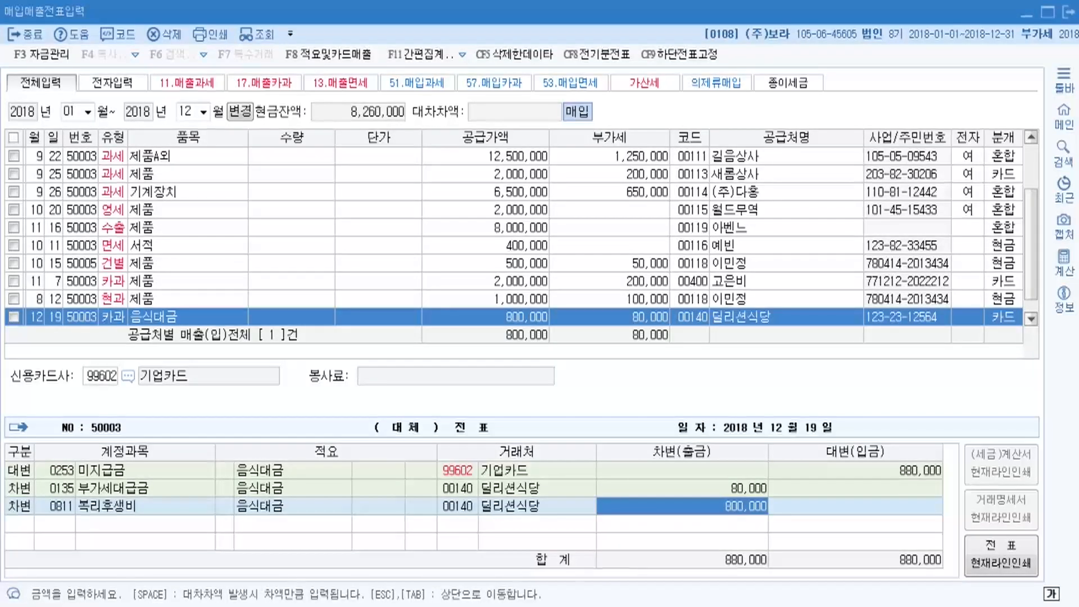
key(Return)
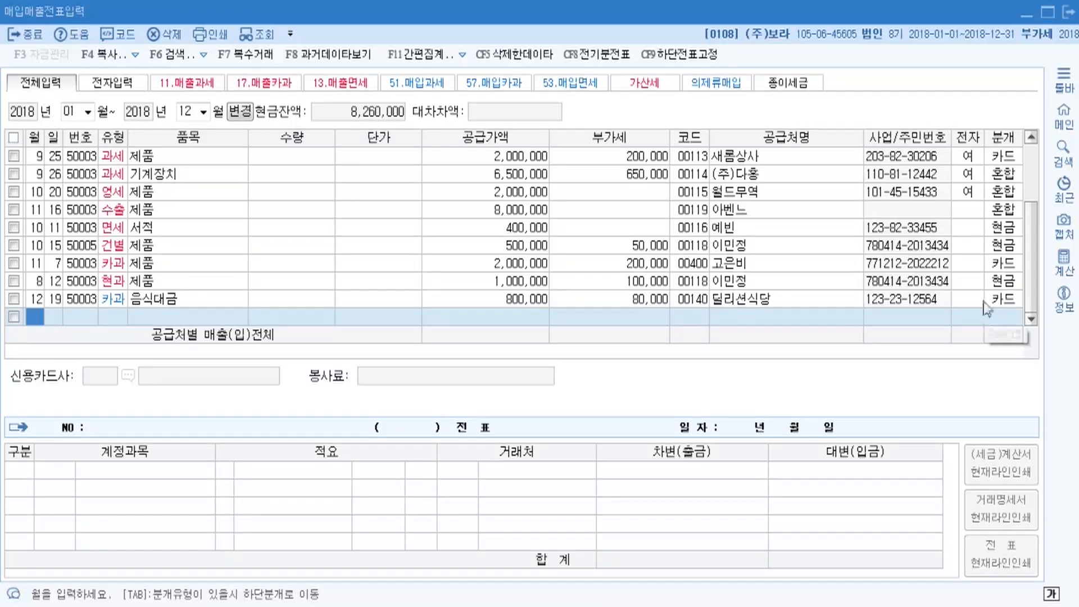
Review the journals of the 10/15, 8/12, 11/16 and 12/19 rows, then return to the textbook PDF.
click(1006, 247)
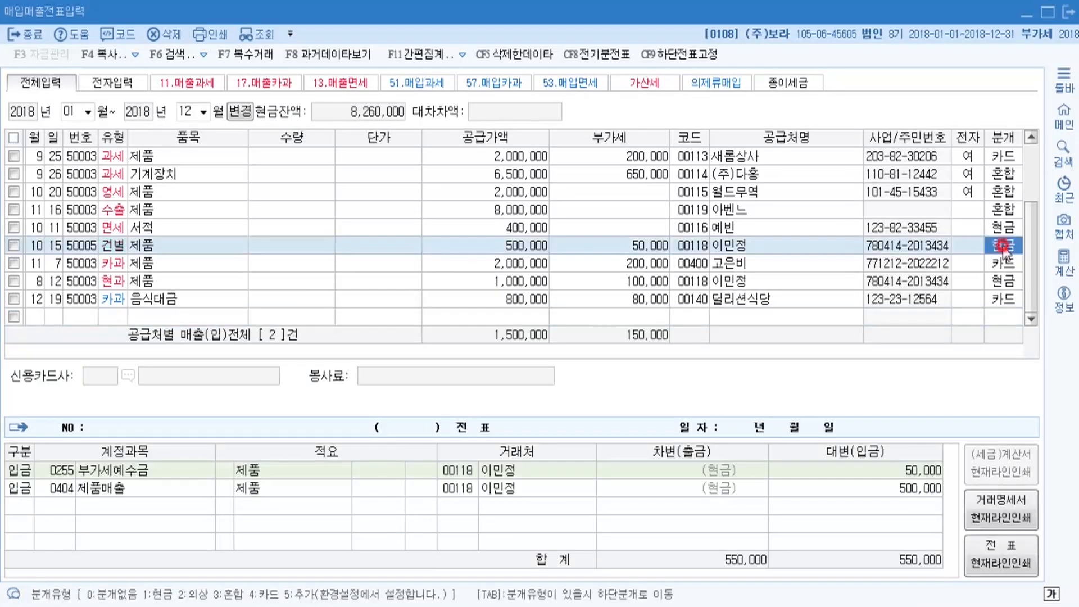
click(1015, 266)
click(1005, 283)
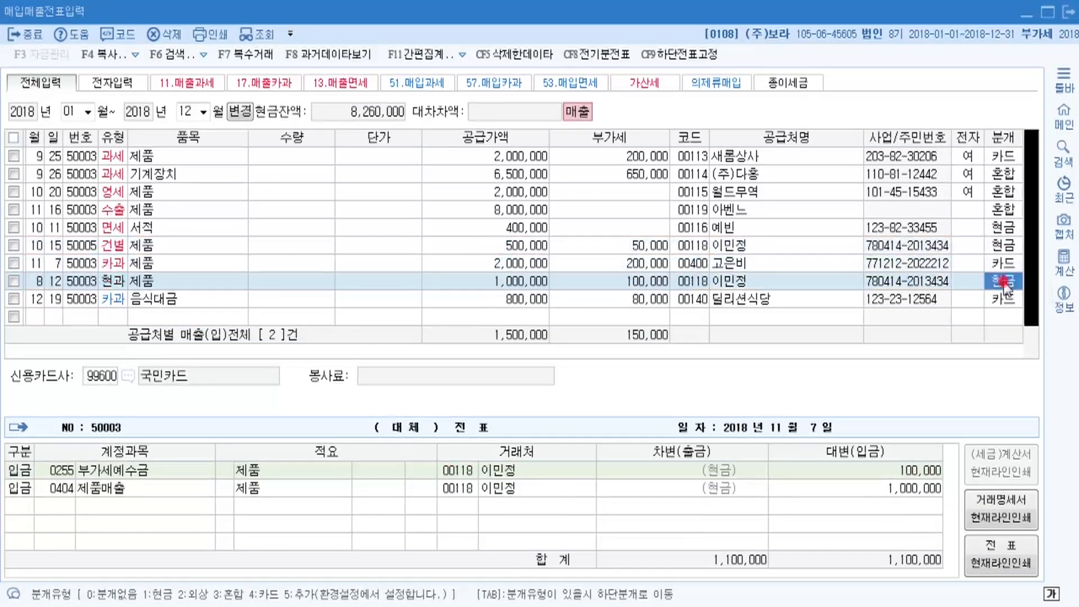
click(1004, 301)
click(1004, 282)
click(1004, 300)
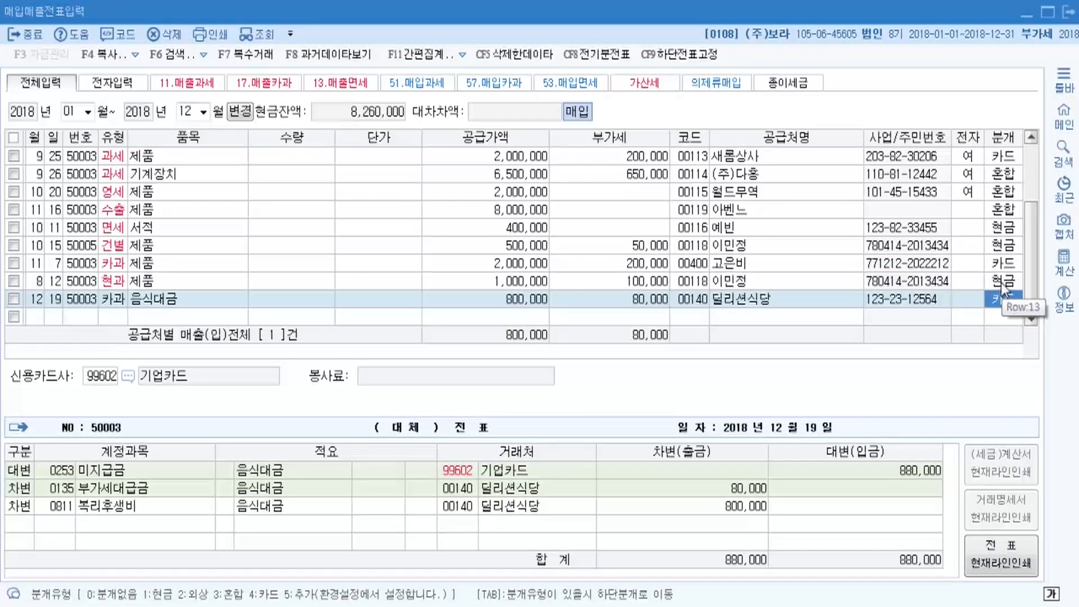
click(1004, 282)
click(1001, 246)
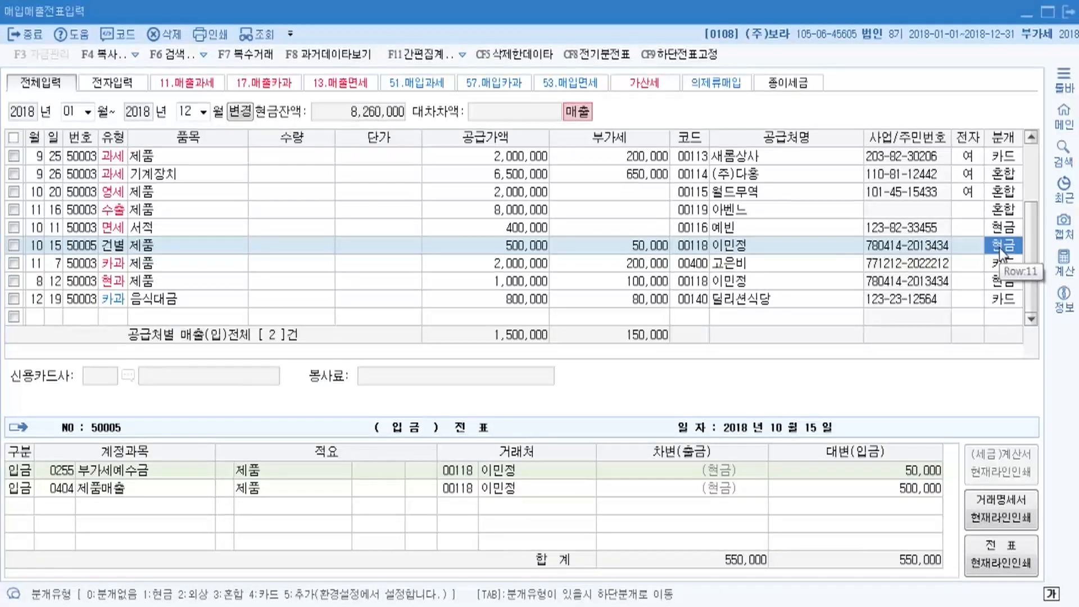
click(1002, 216)
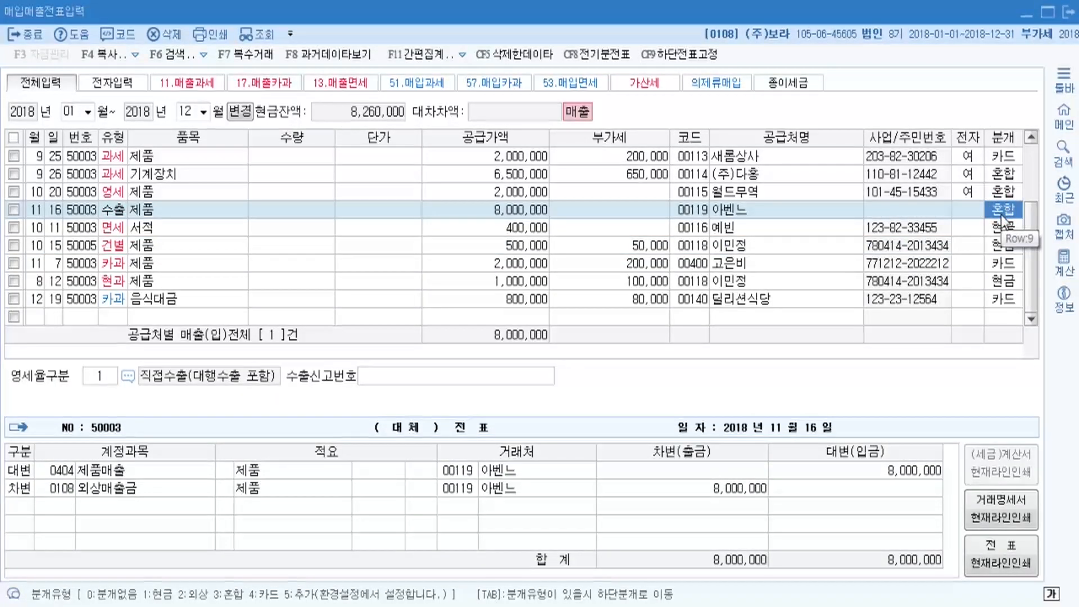
click(1002, 302)
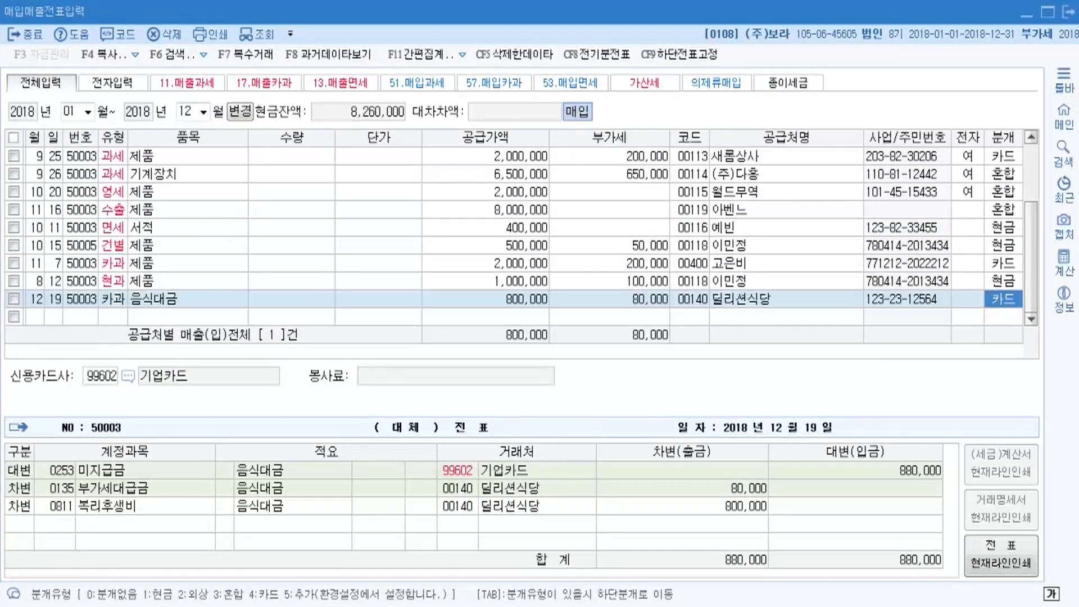
key(alt+Tab)
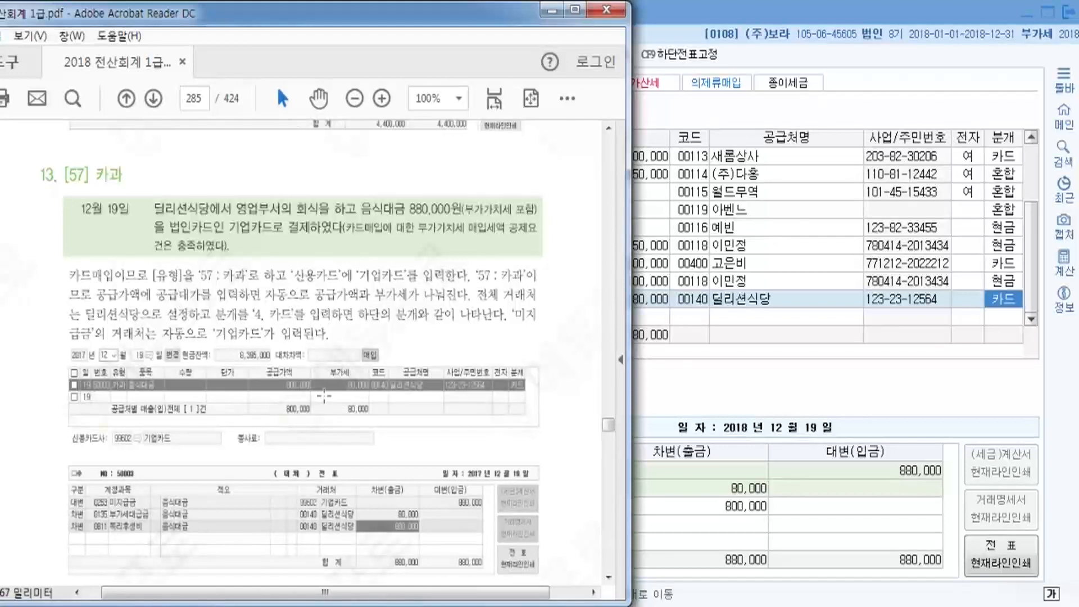
Scroll the textbook to page 286's 12/20 vehicle inspection exercise, then return to KcLep.
scroll(309, 388, down, 1)
scroll(295, 388, down, 8)
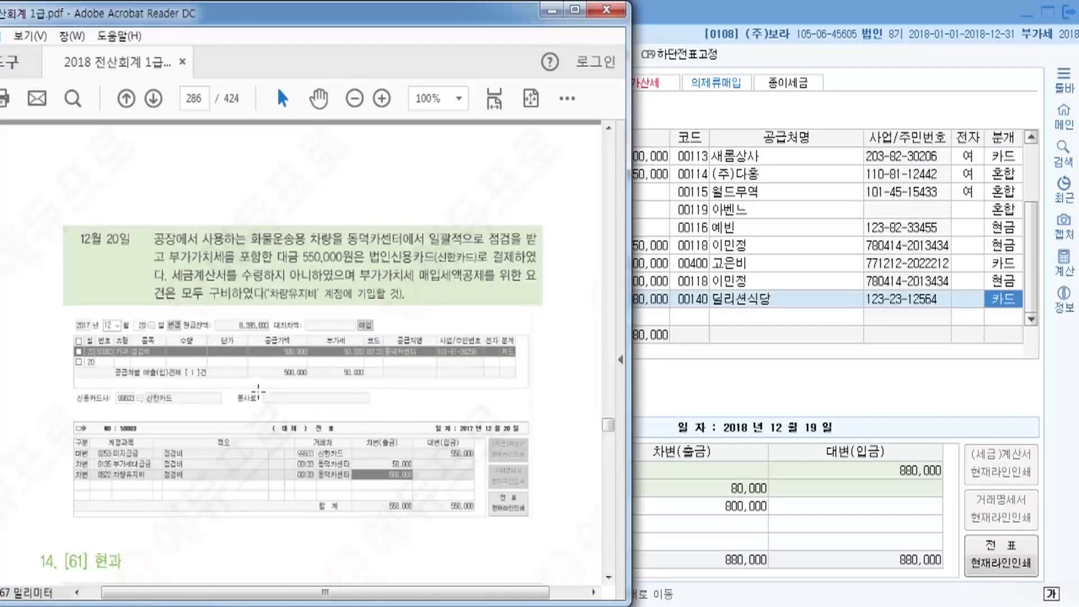
scroll(260, 393, down, 1)
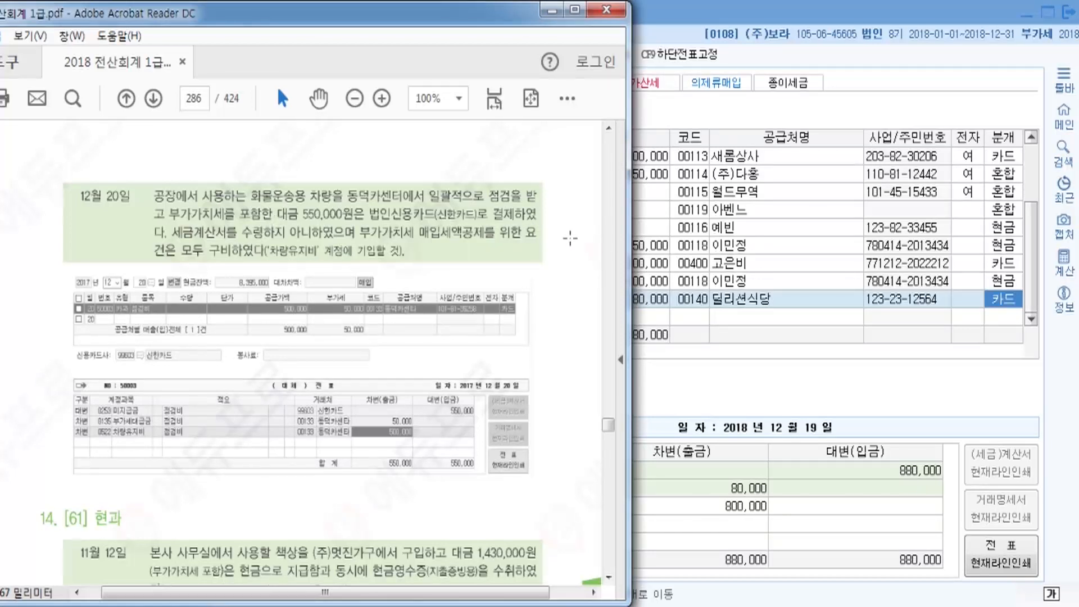
click(700, 9)
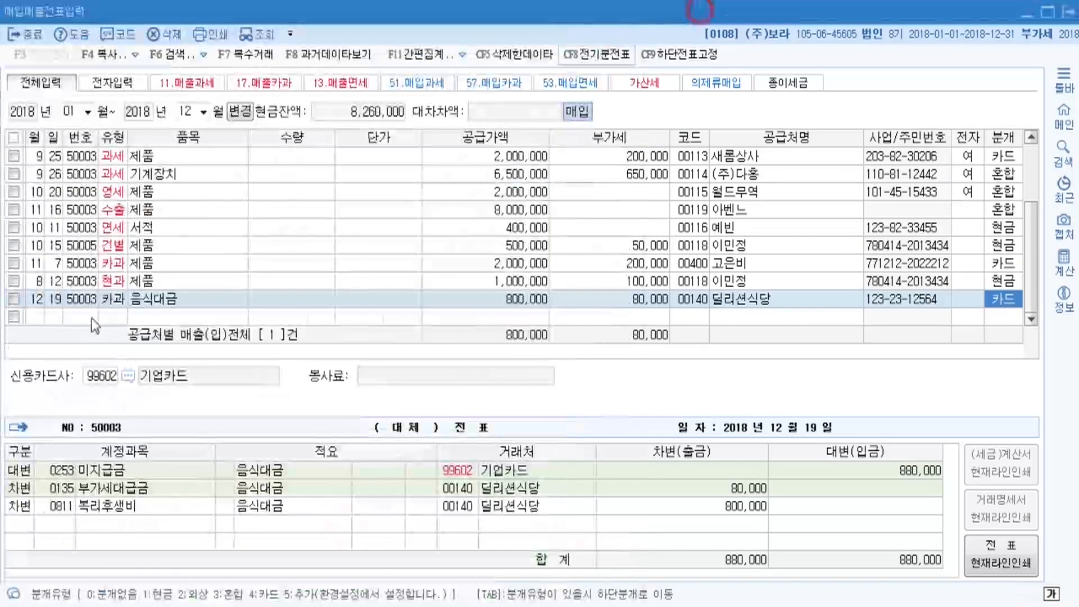
Start a 12/20 카과 (type 57) purchase row with item 점검비.
click(38, 318)
text(1220)
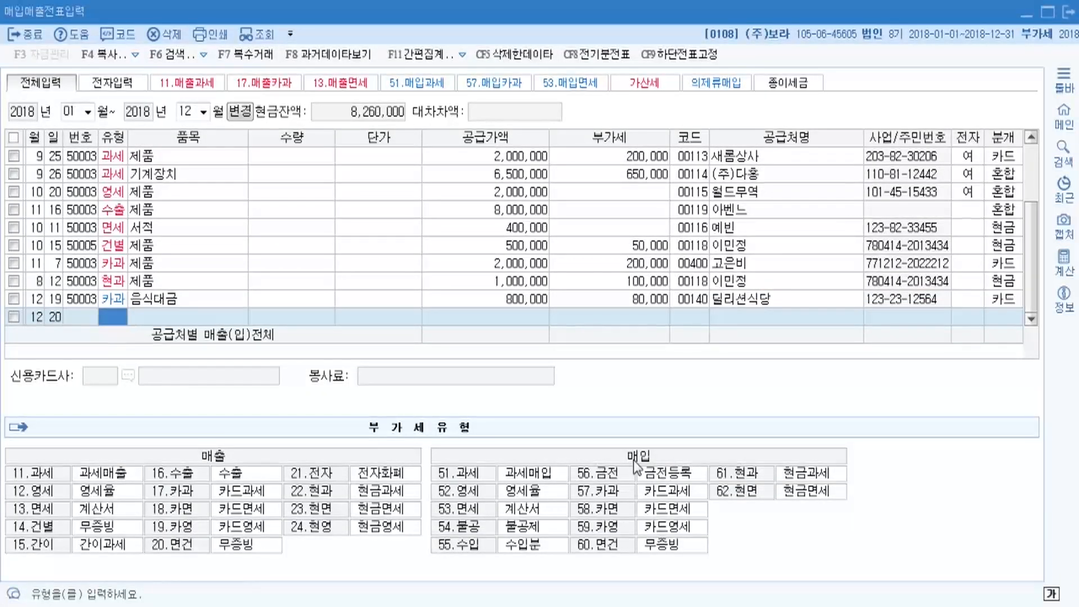
text(57)
key(Return)
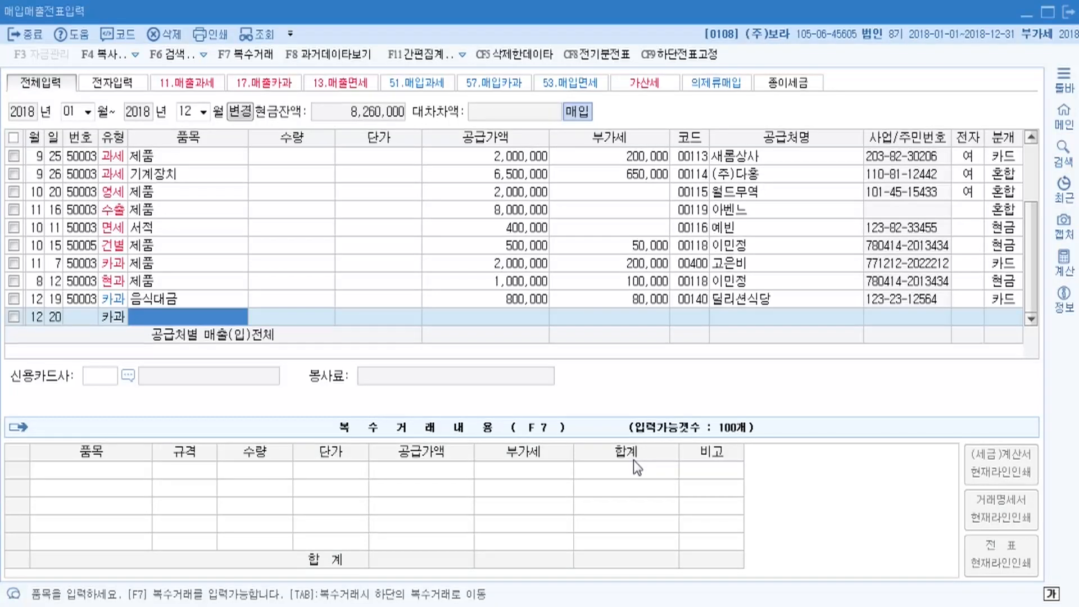
text(점검)
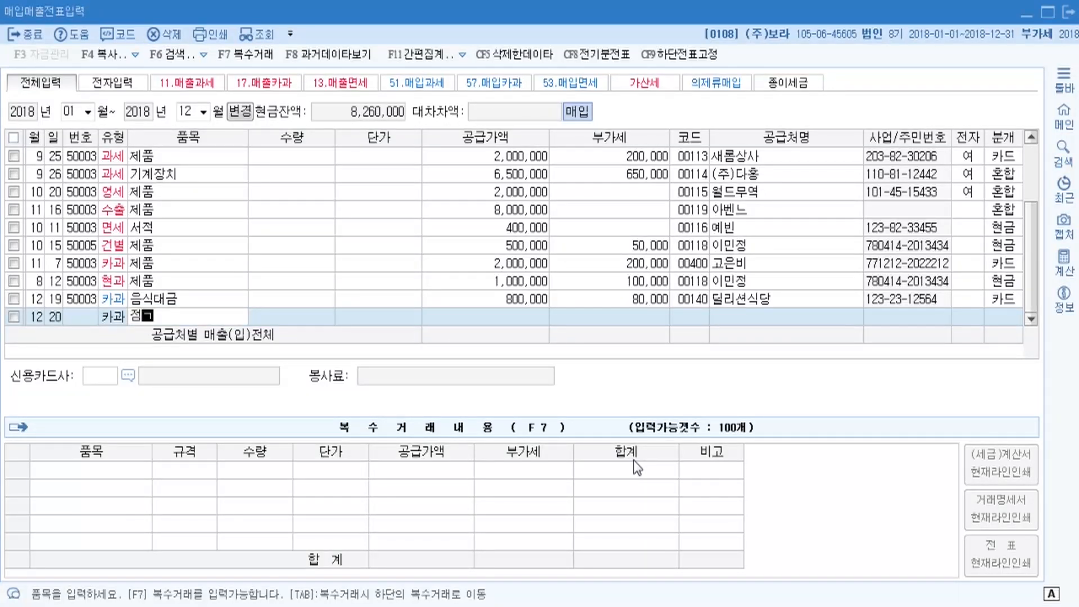
text(비)
key(Return)
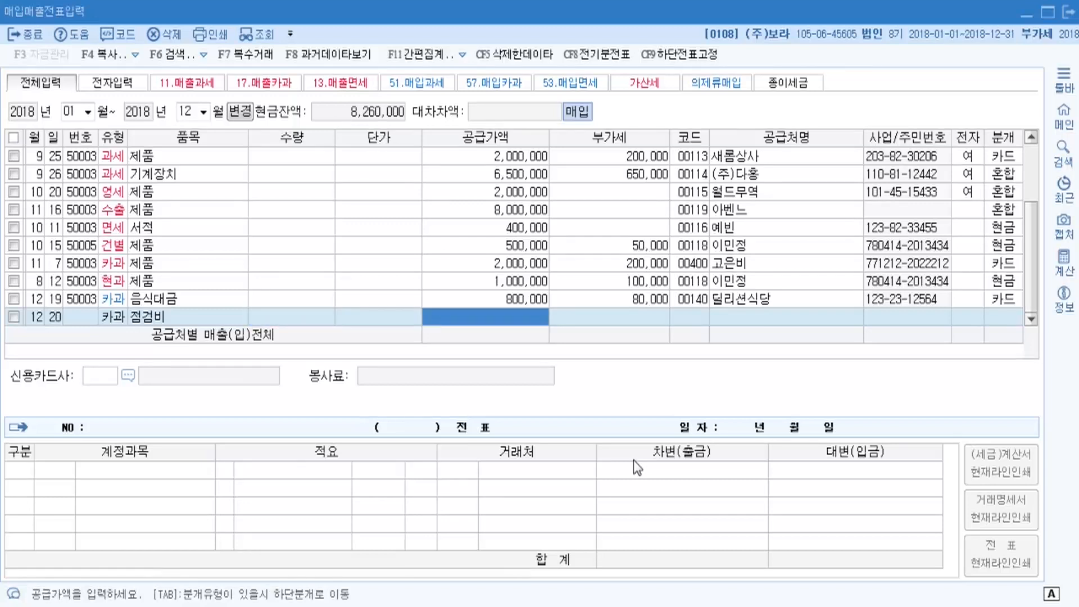
Enter the 550,000 total so it splits into 500,000 supply value and 50,000 VAT.
key(alt+Tab)
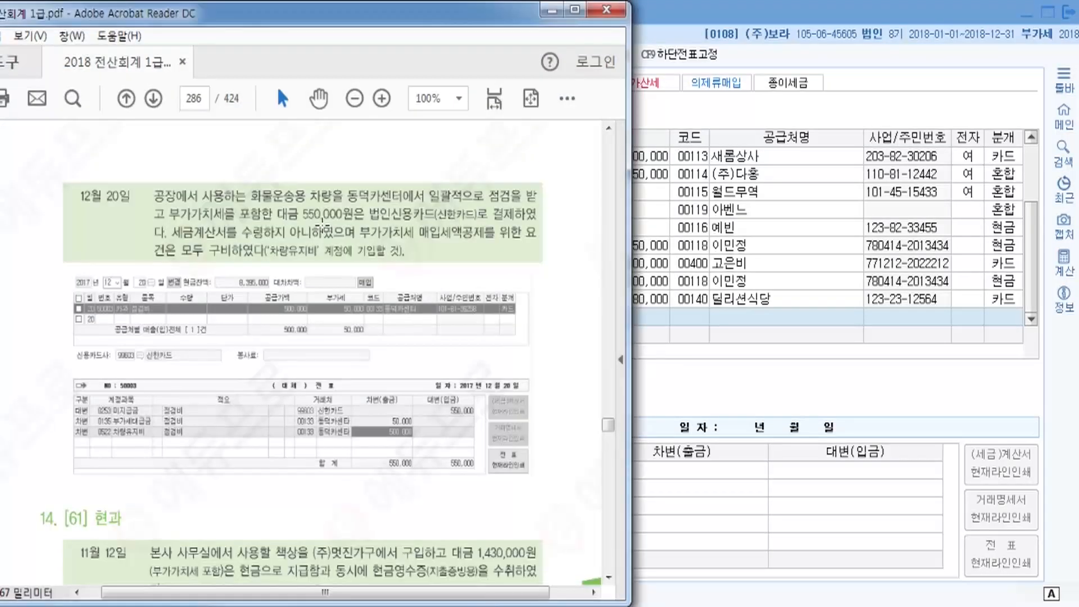
click(703, 12)
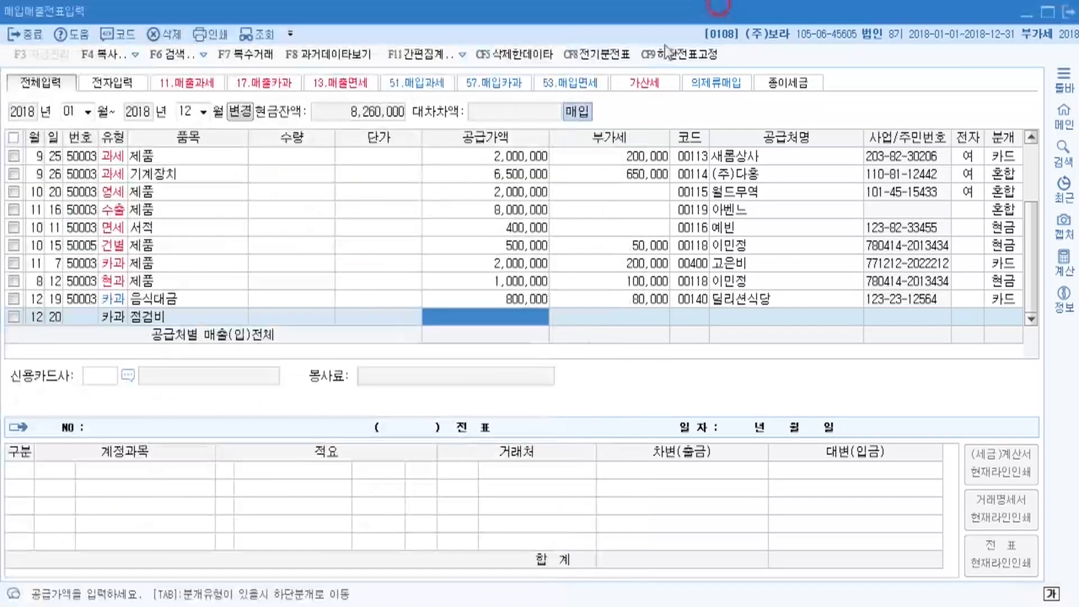
text(5500000)
key(Return)
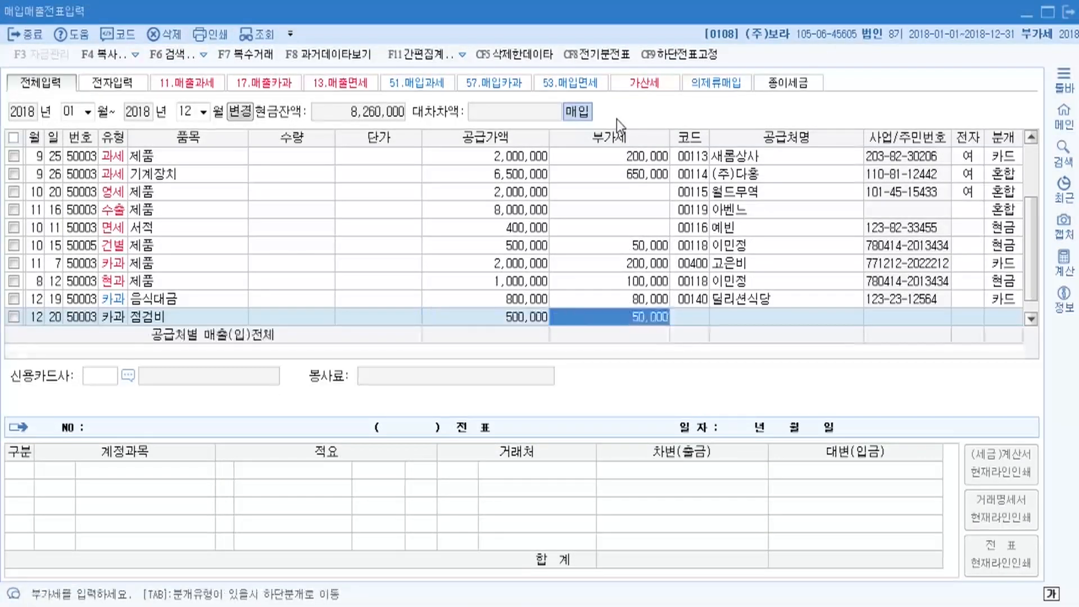
key(Return)
Attach supplier 00133 동덕카센타, found by searching 동.
key(F2)
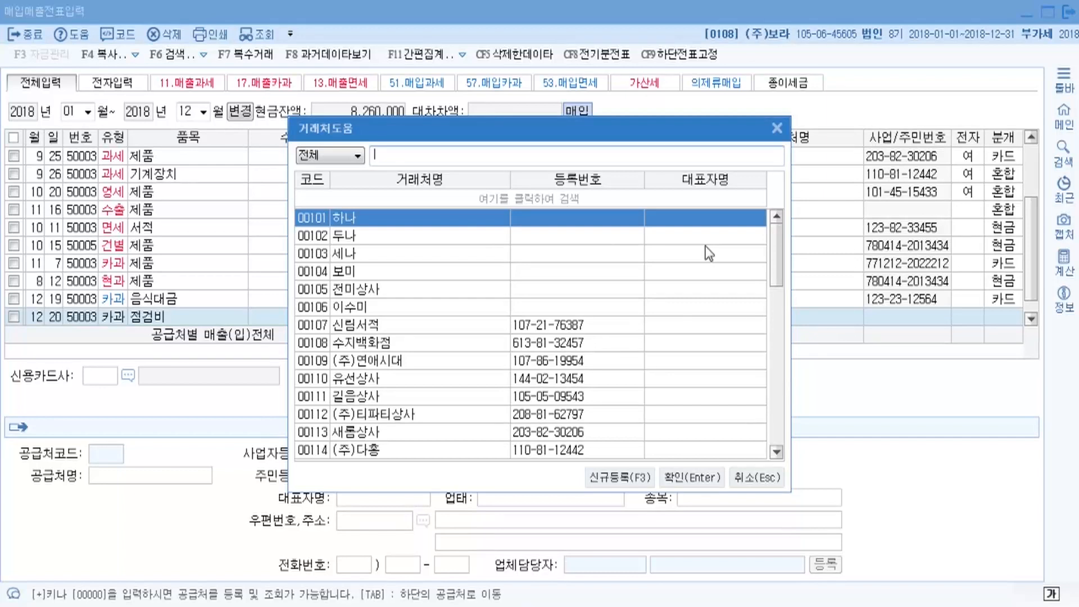
text(동)
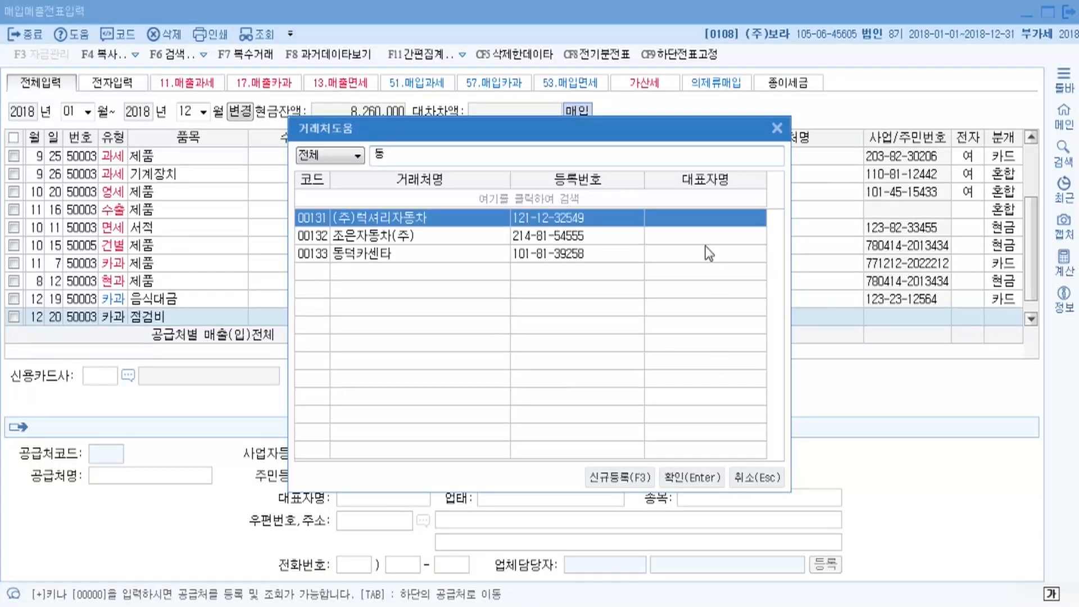
click(707, 253)
key(Return)
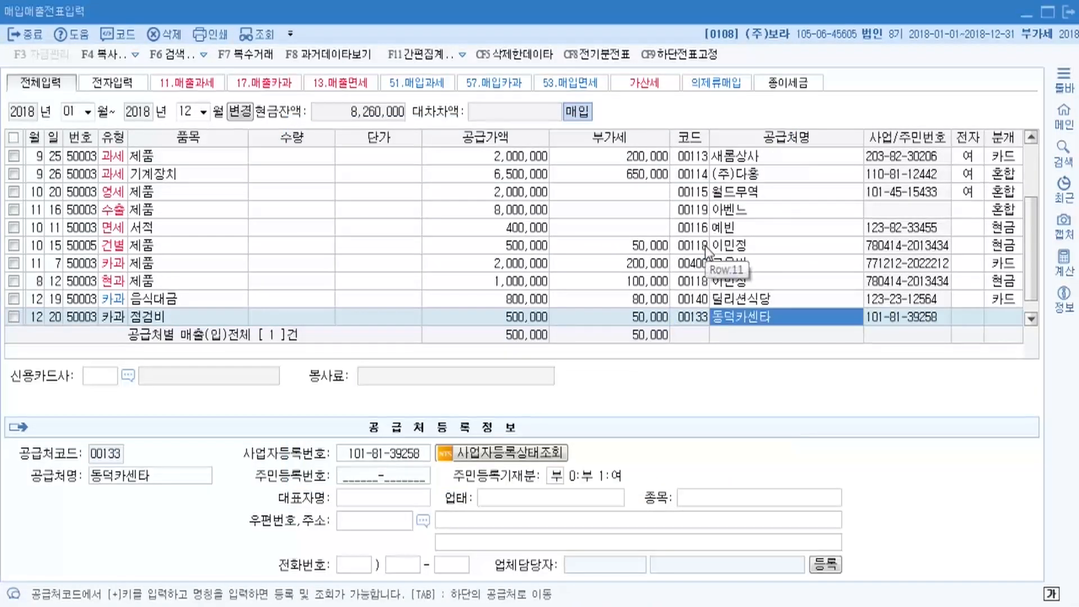
key(Return)
Set card company 99603 신한카드 and journalize the 12/20 점검비 purchase as a card payment (분개 4).
click(128, 376)
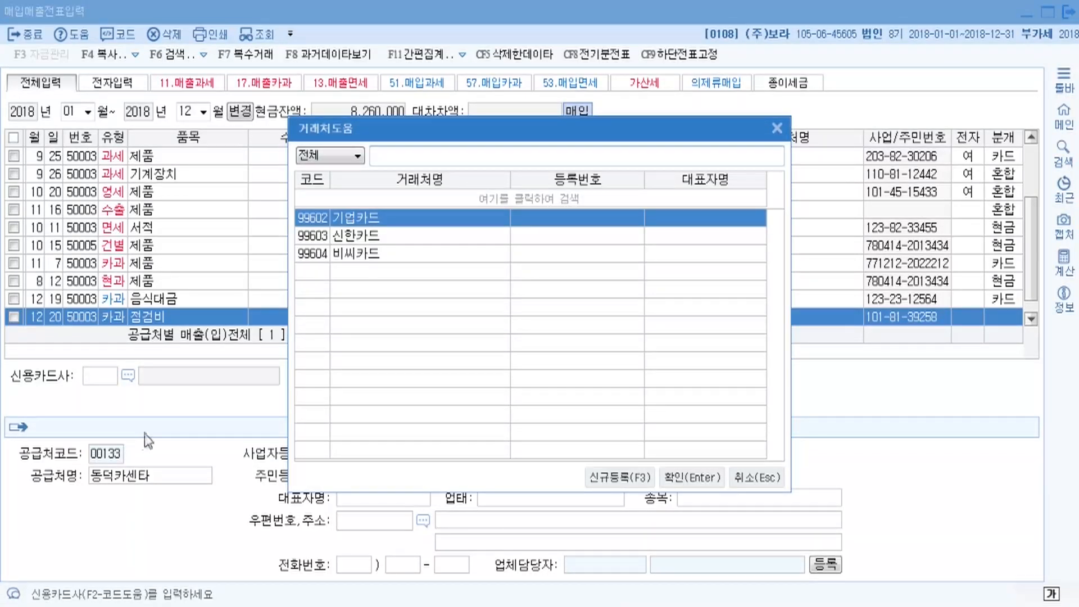
click(359, 235)
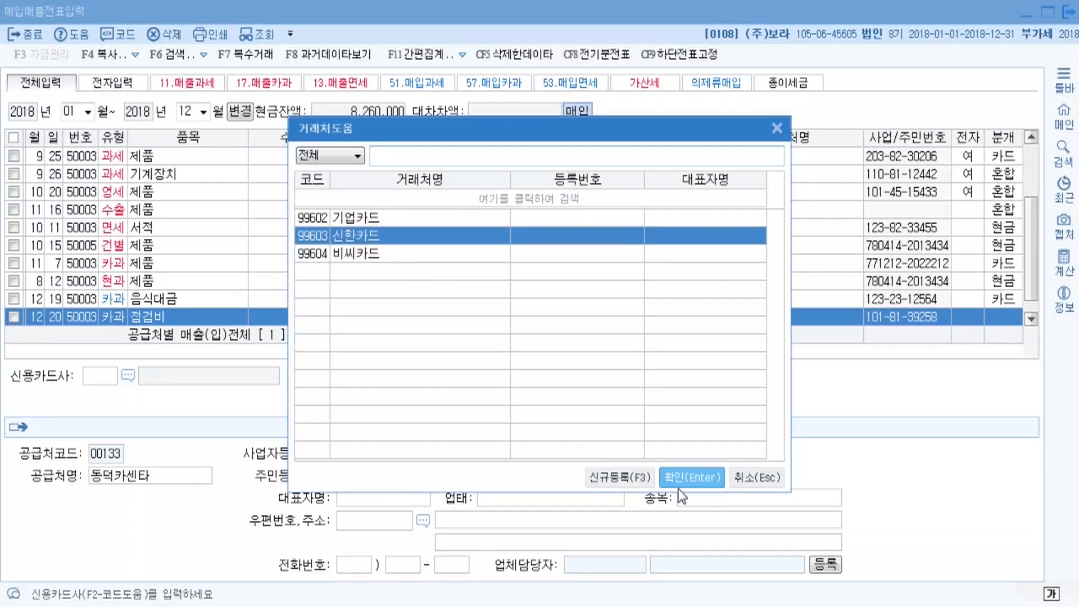
click(692, 477)
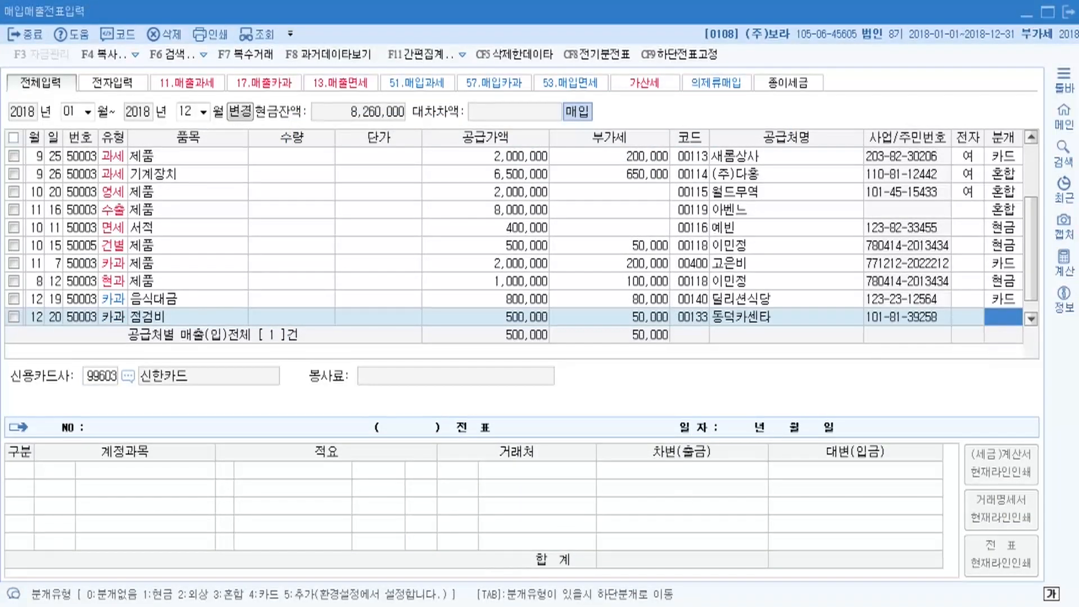
text(4)
key(Return)
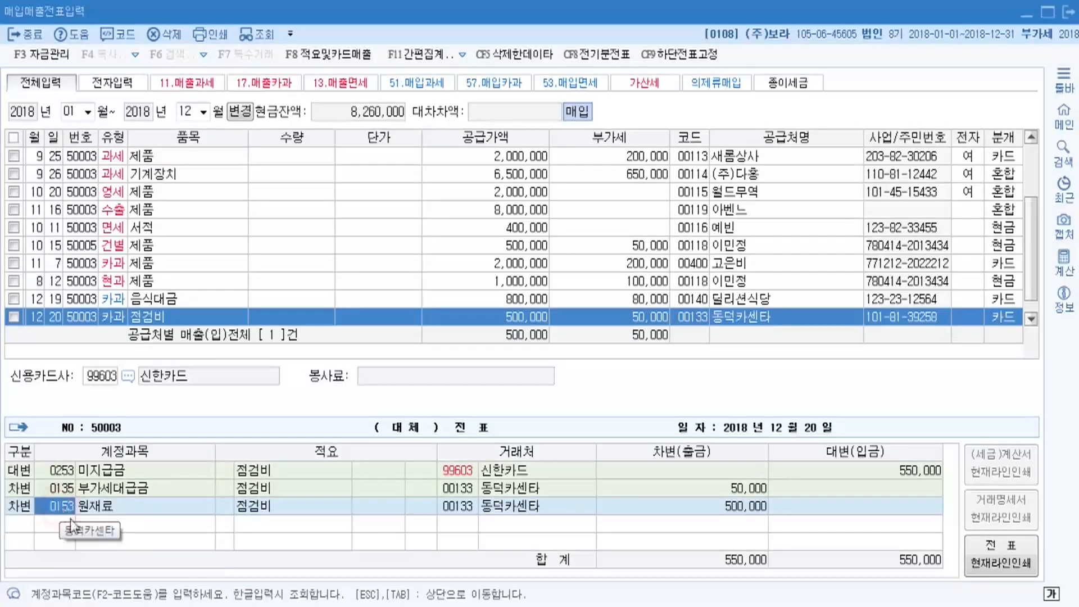
key(F2)
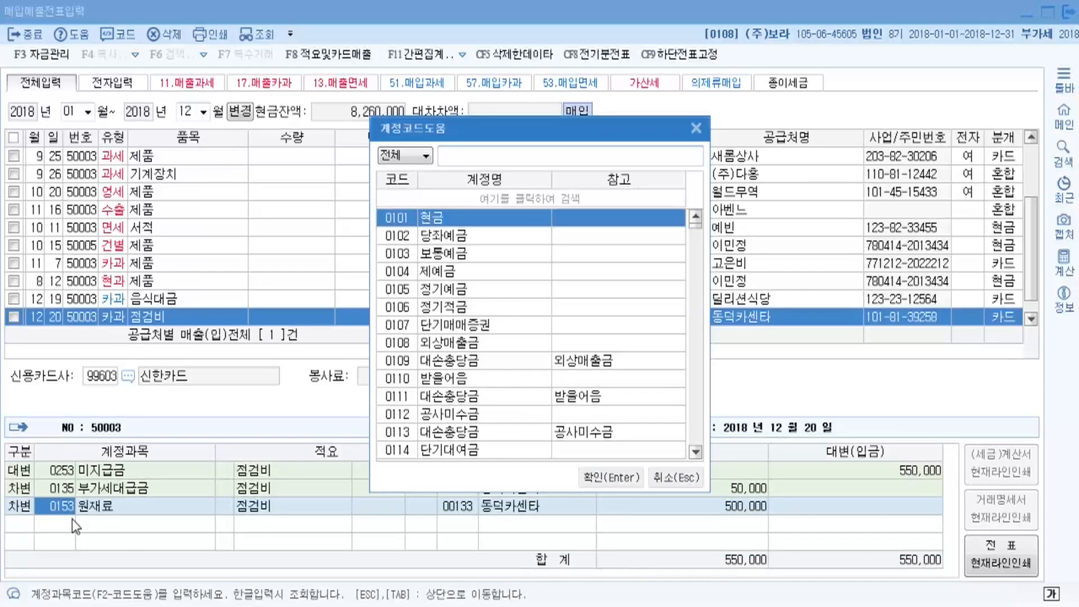
Post the 500,000 점검비 expense line to 0522 차량유지비 and complete the 12/20 entry.
text(차량)
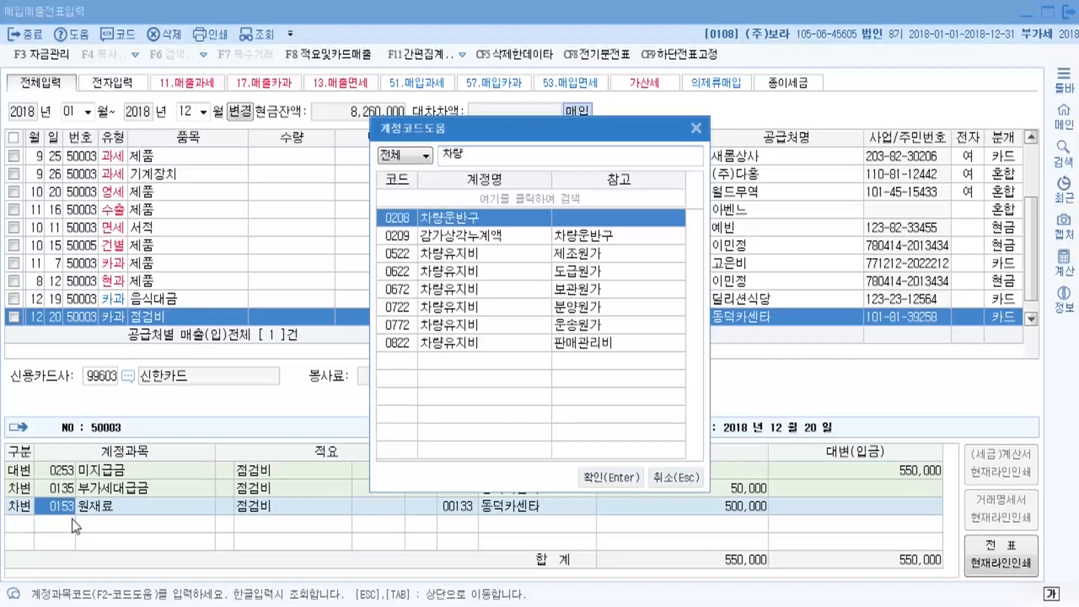
text(유지)
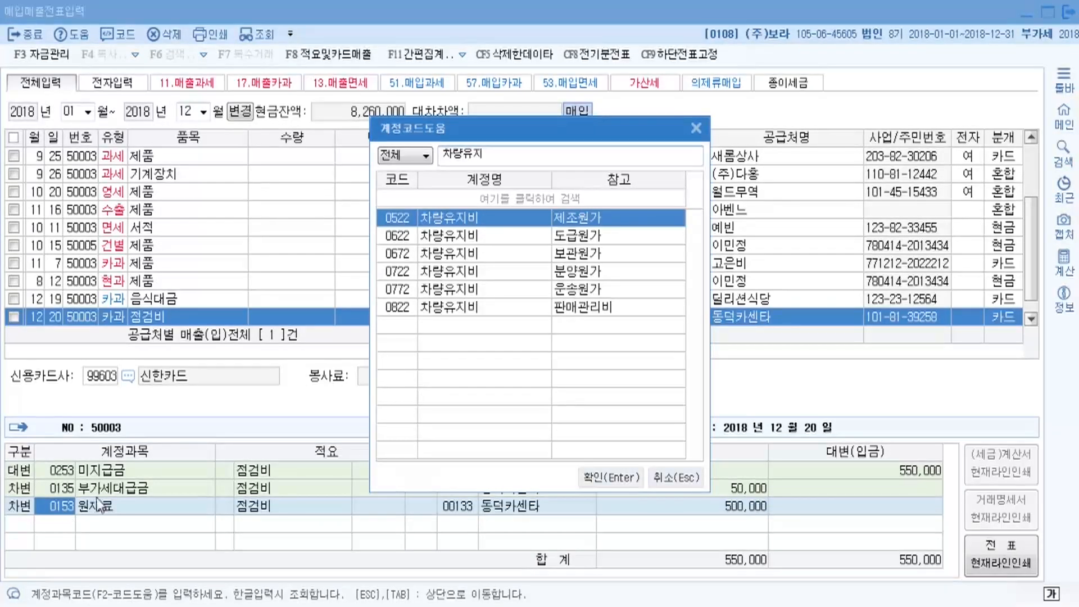
click(487, 222)
click(613, 476)
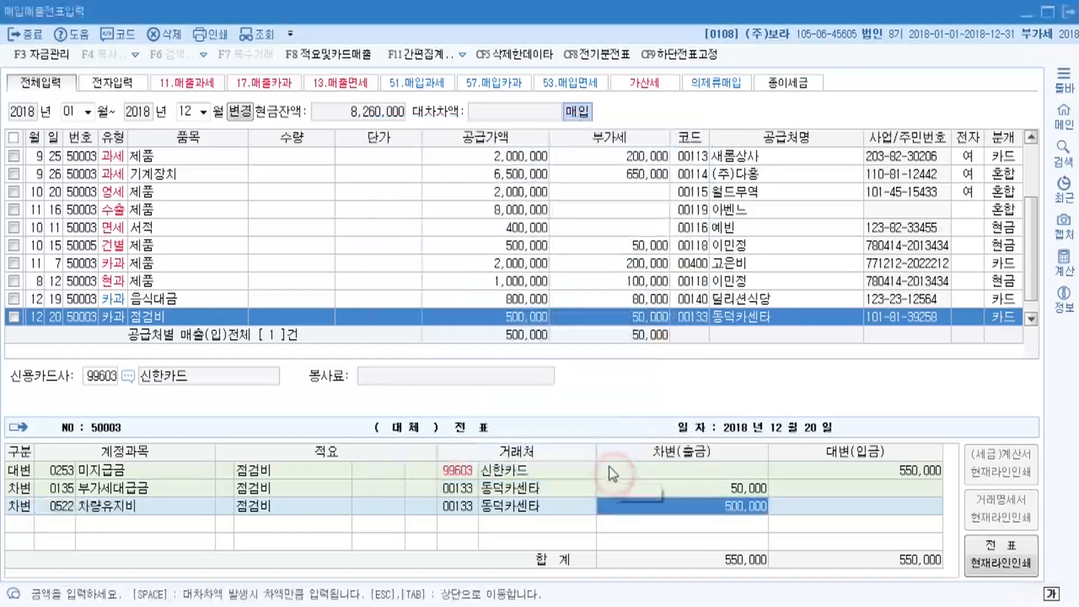
key(Return)
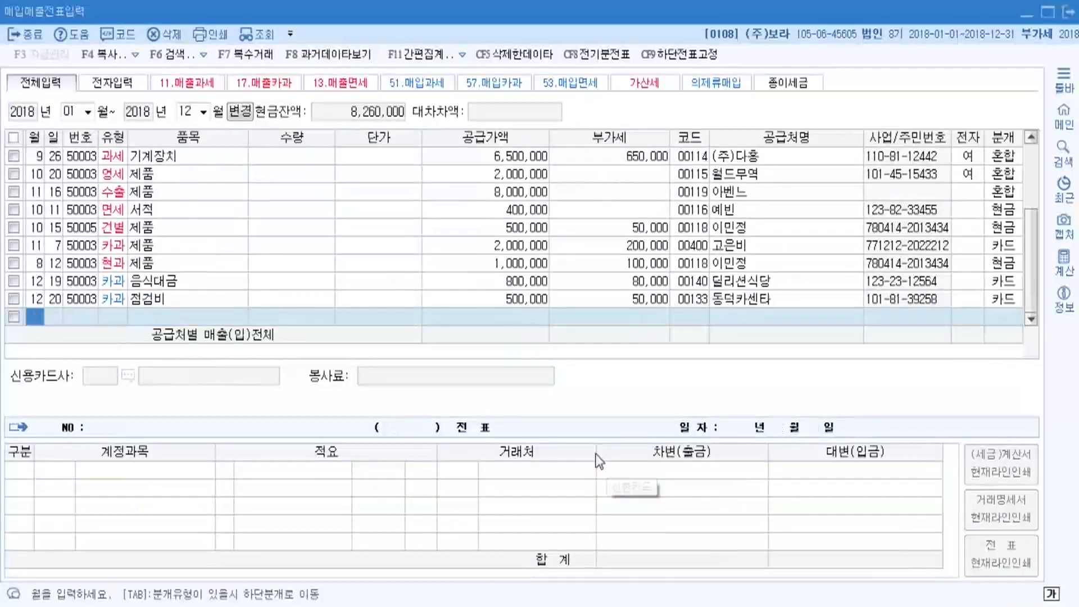
click(514, 606)
Scroll the textbook to exercise 14. [61] 현과, the 11/12 desk purchase, then return to KcLep.
scroll(433, 494, down, 1)
scroll(396, 432, down, 5)
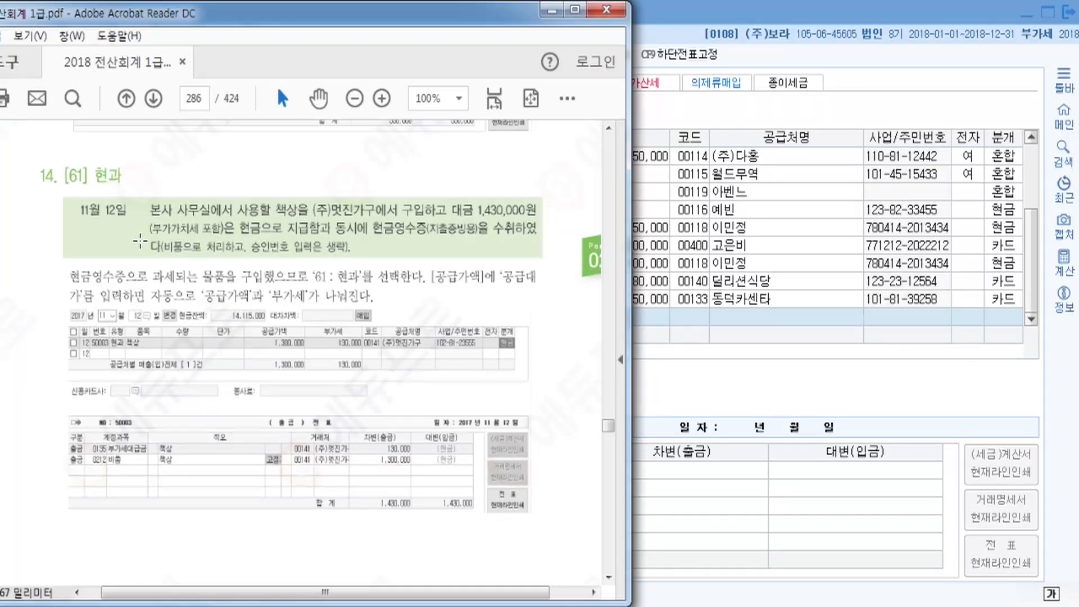
click(665, 23)
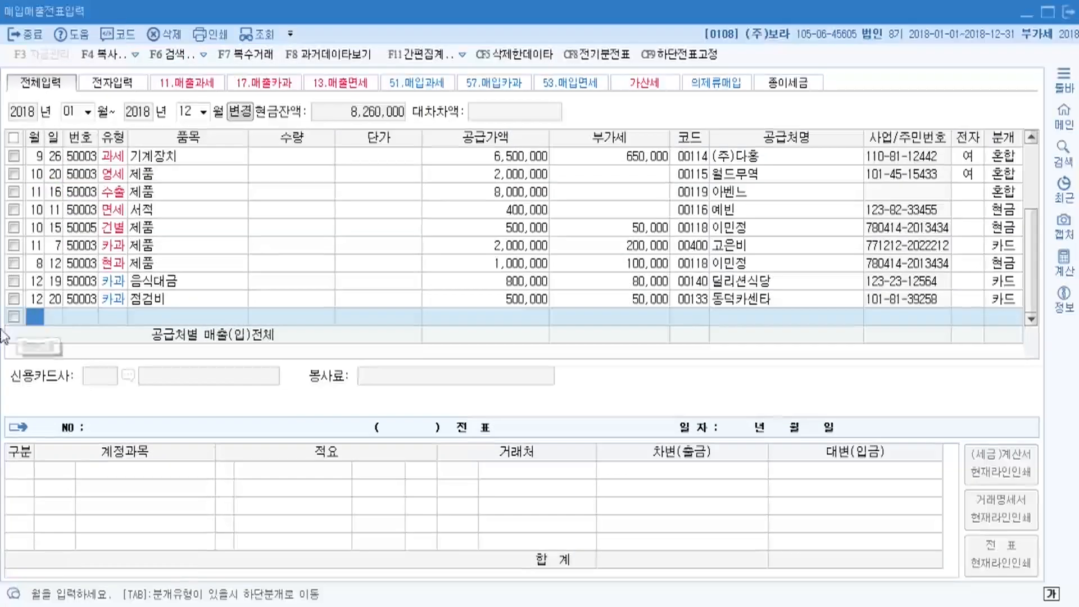
Start an 11/12 현과 (type 61) purchase row with item 책상.
text(11)
key(Return)
text(12)
key(Return)
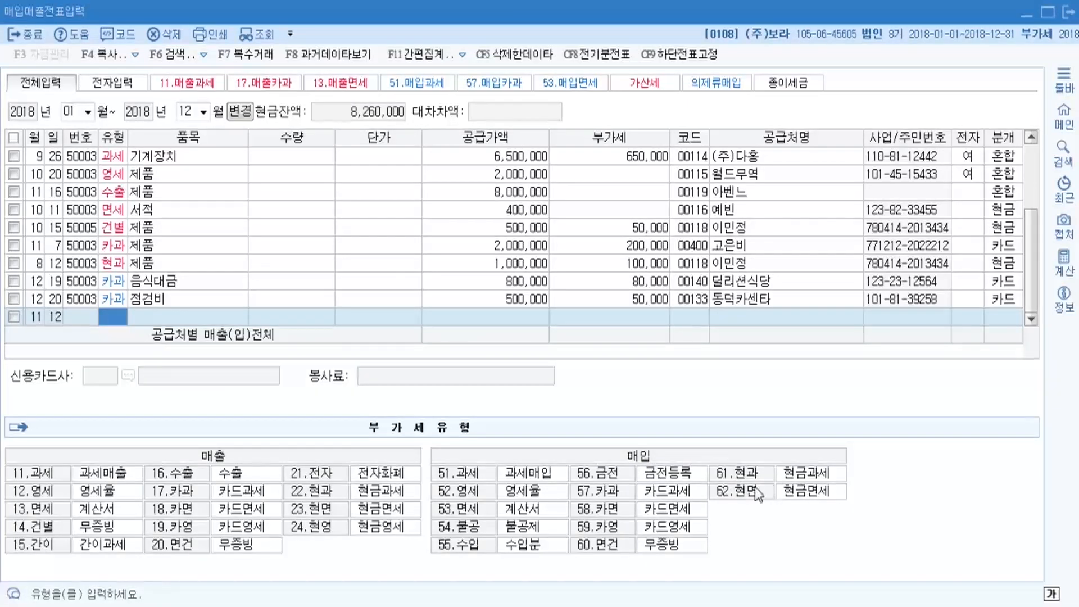
text(61)
key(Return)
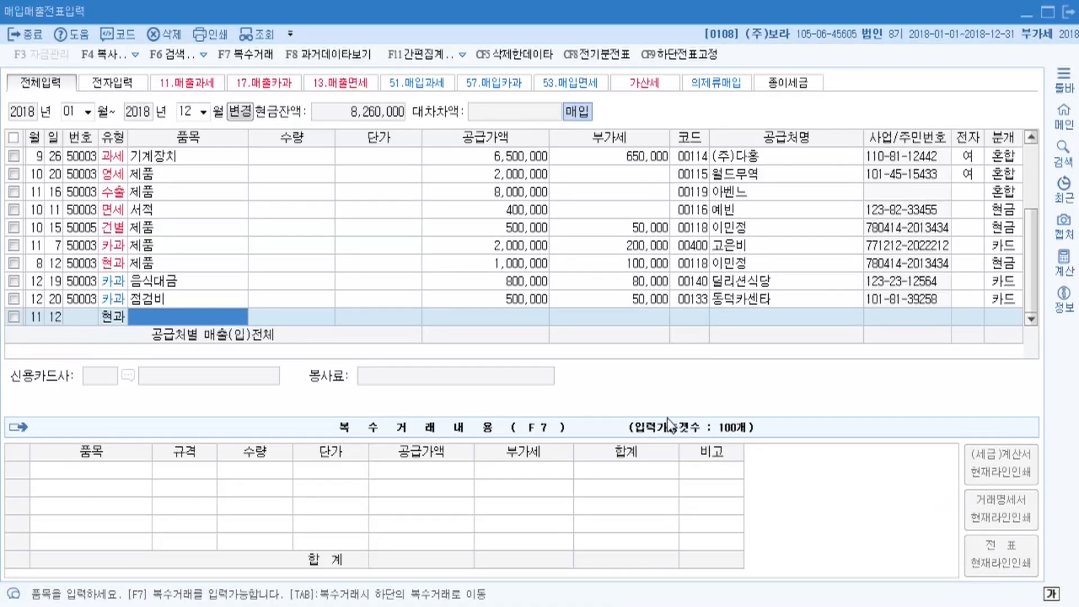
text(책상)
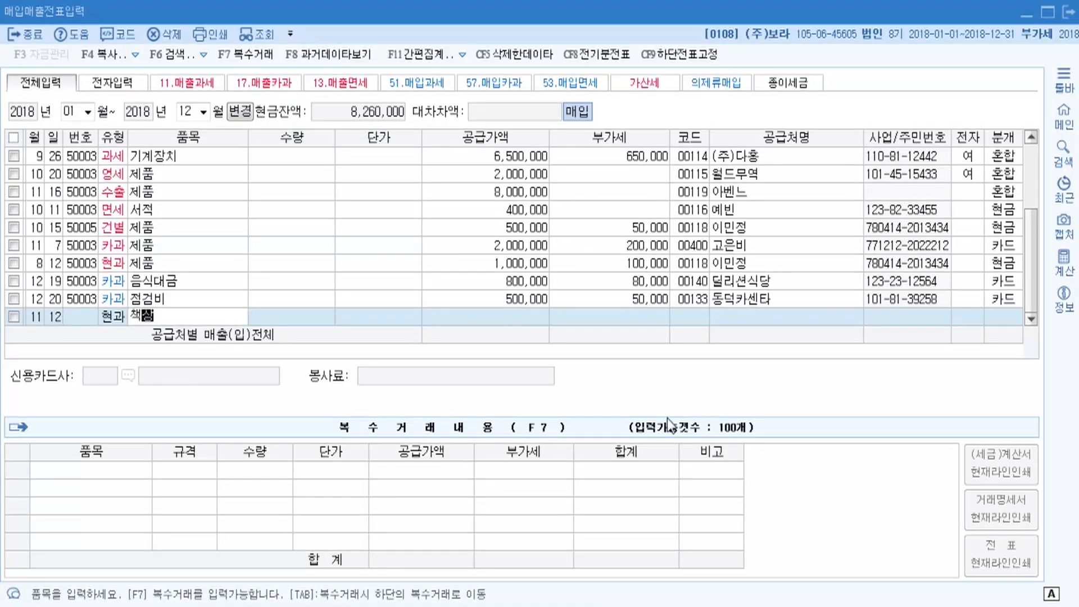
key(Return)
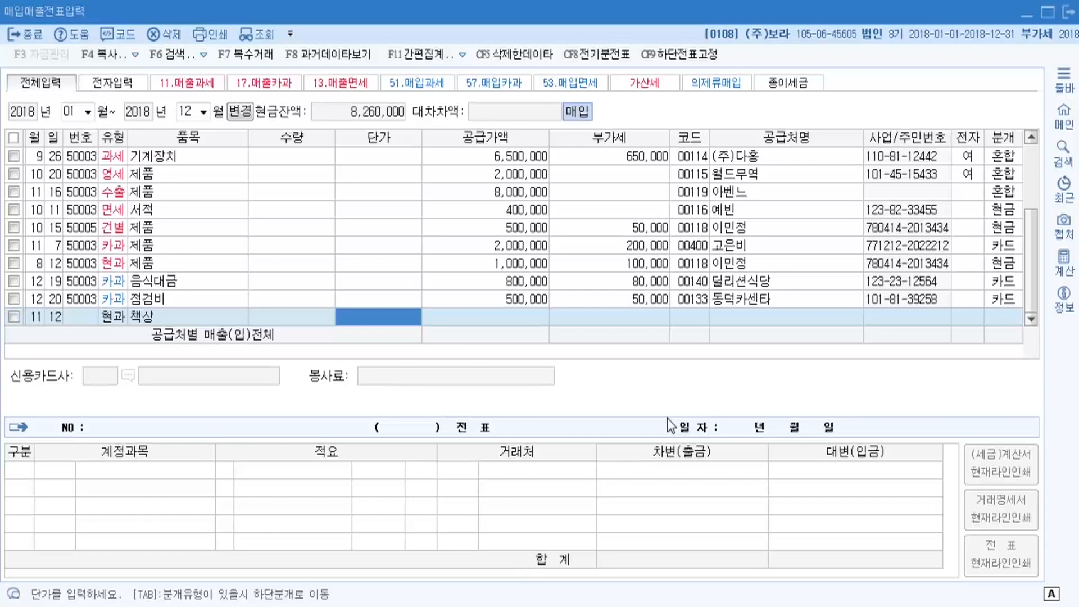
key(Return)
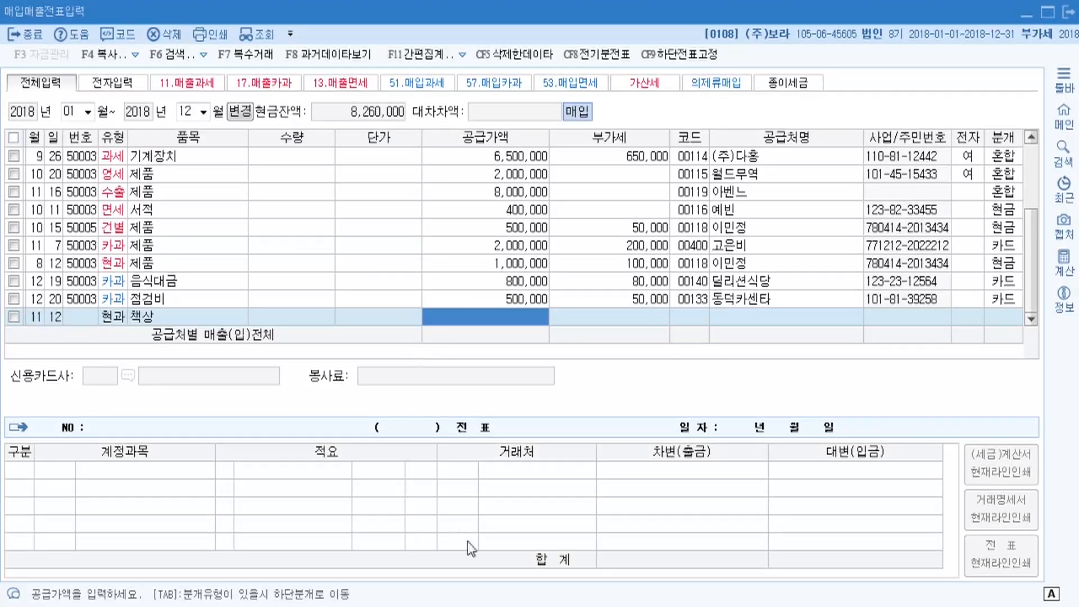
Enter the 1,430,000 total so it splits into 1,300,000 supply value and 130,000 VAT.
mouse_move(494, 605)
click(483, 534)
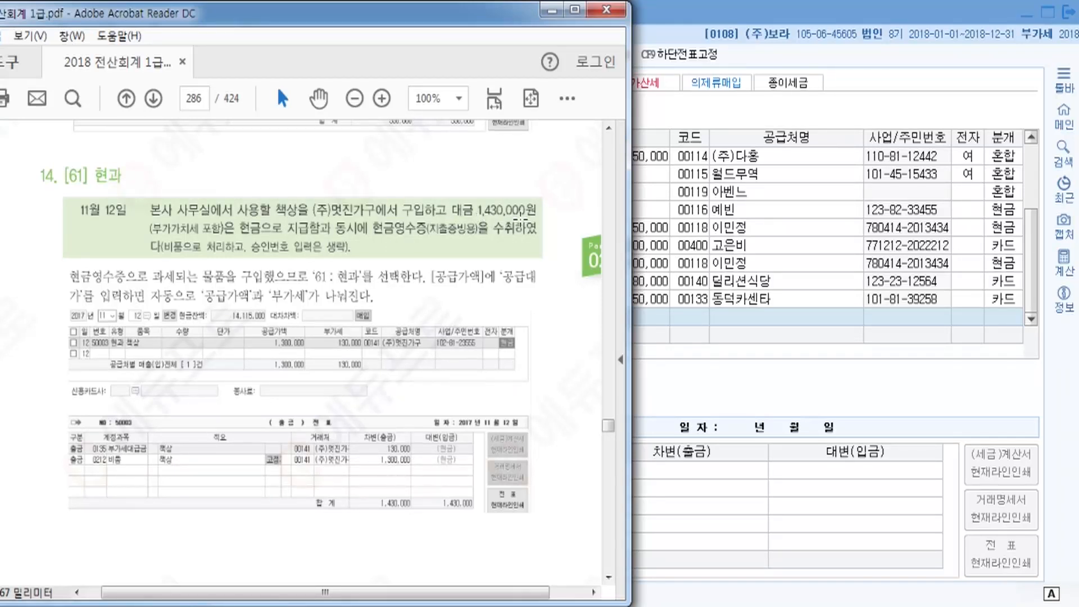
click(693, 9)
text(1430000)
key(Return)
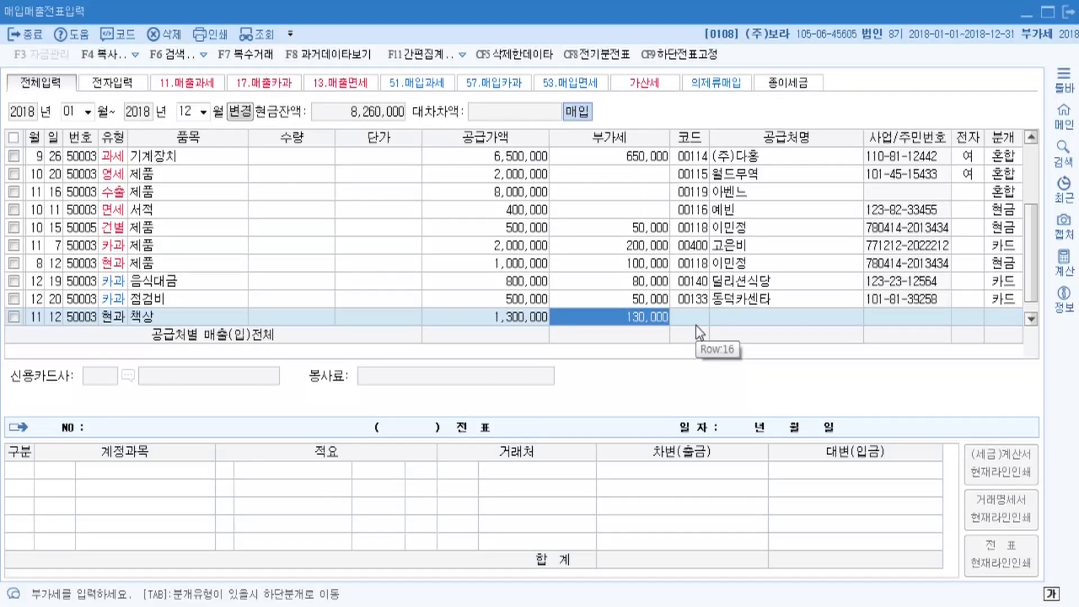
key(Return)
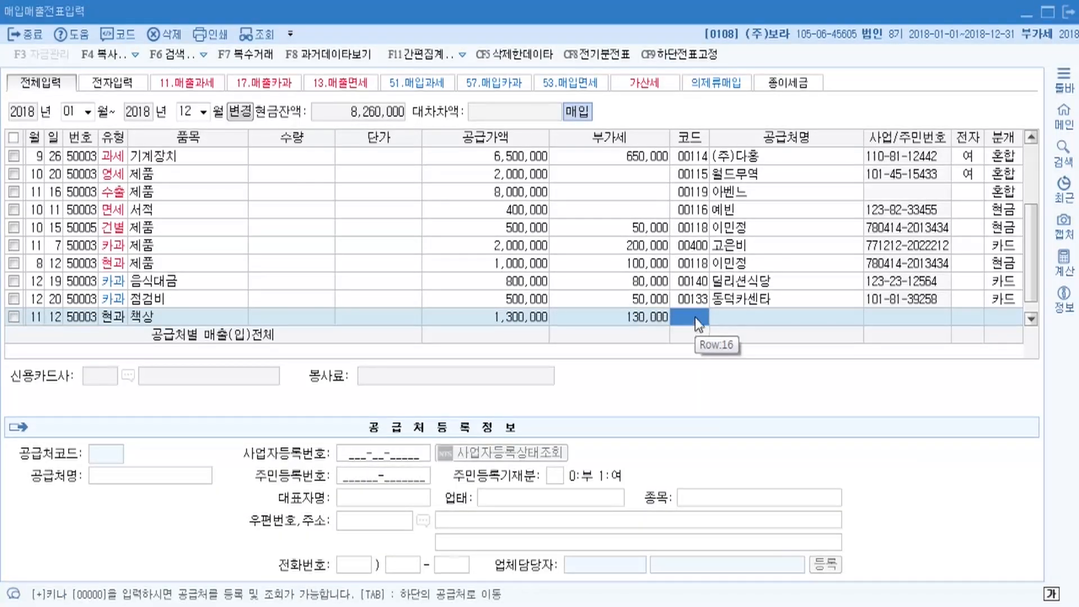
Set supplier (주)멋진가구, found by searching 멋진, and enter 분개 1 for a cash payment.
key(F2)
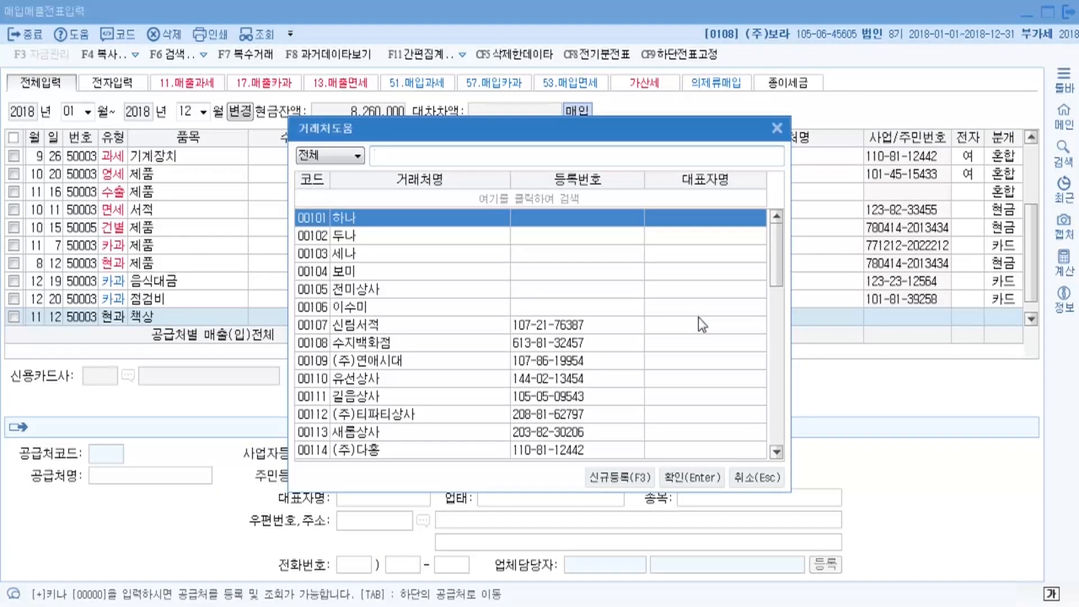
text(멋진)
key(Return)
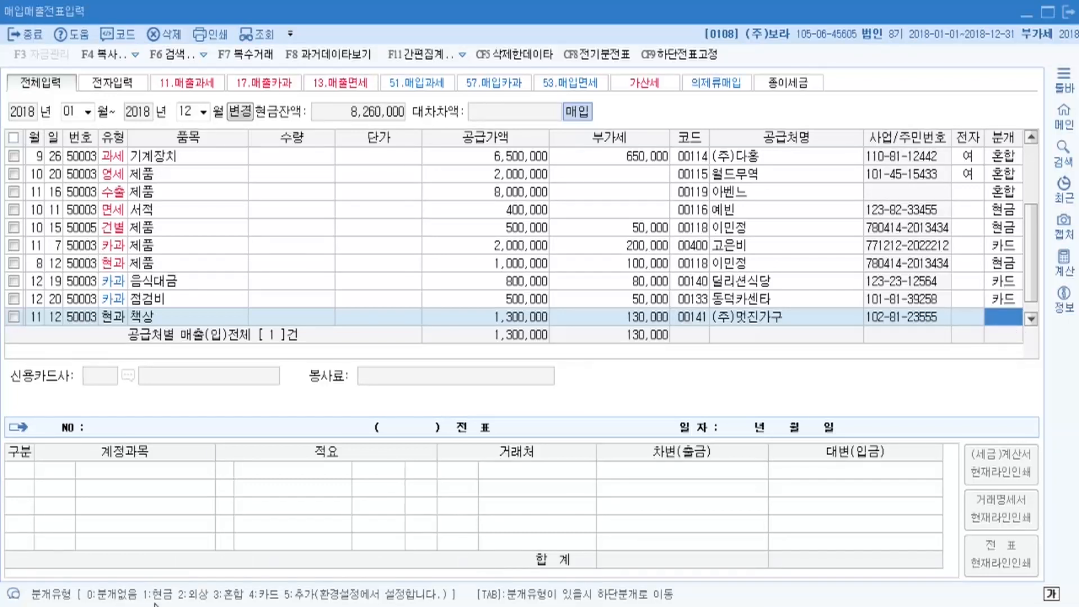
text(1)
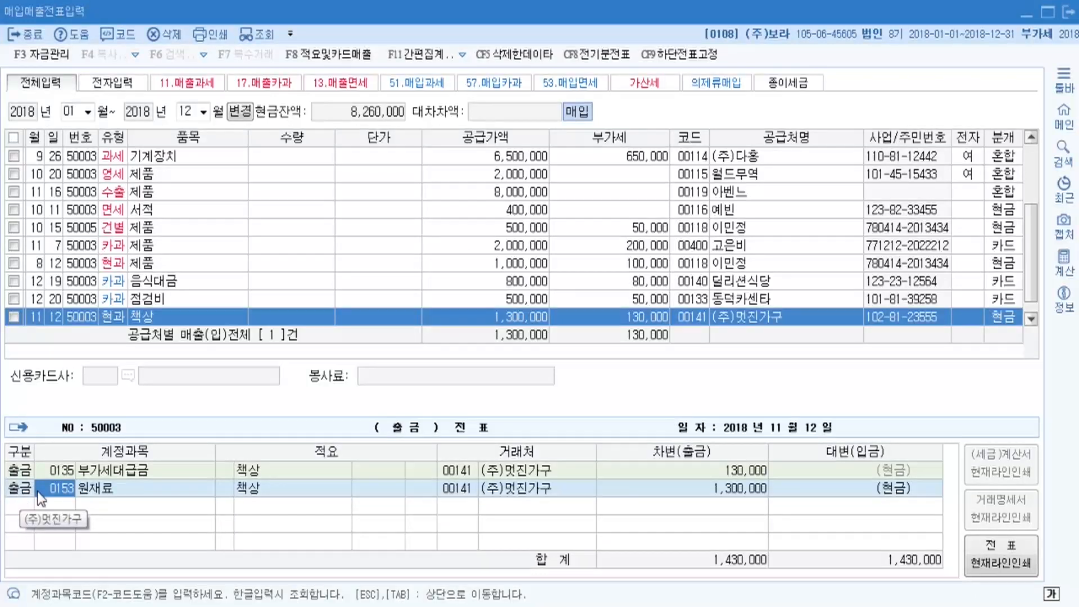
Change the desk voucher's 1,300,000 debit line from 0153 원재료 to 0212 비품.
click(732, 472)
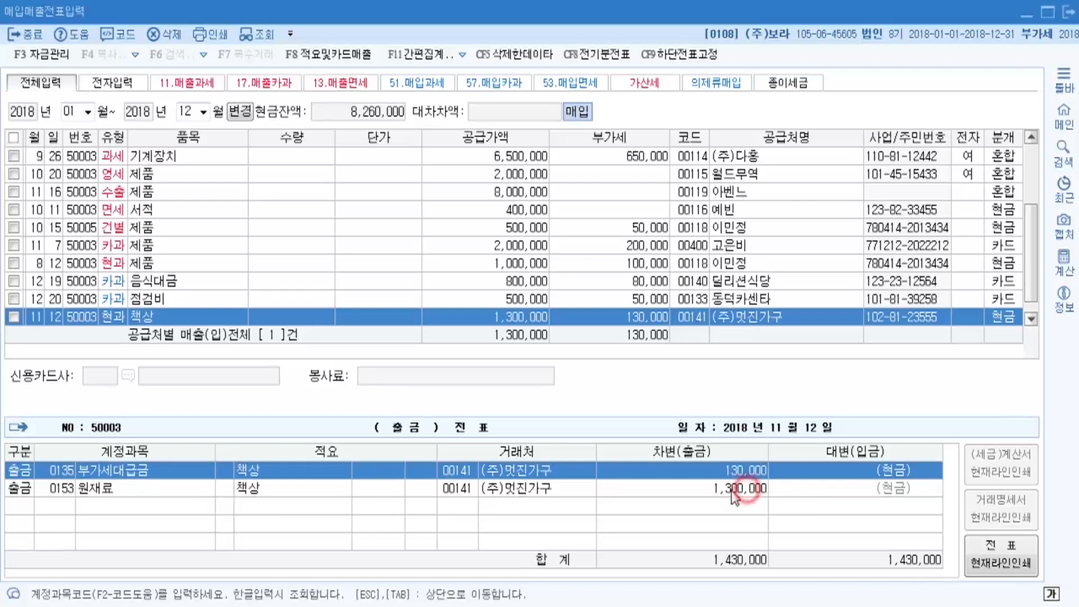
click(65, 489)
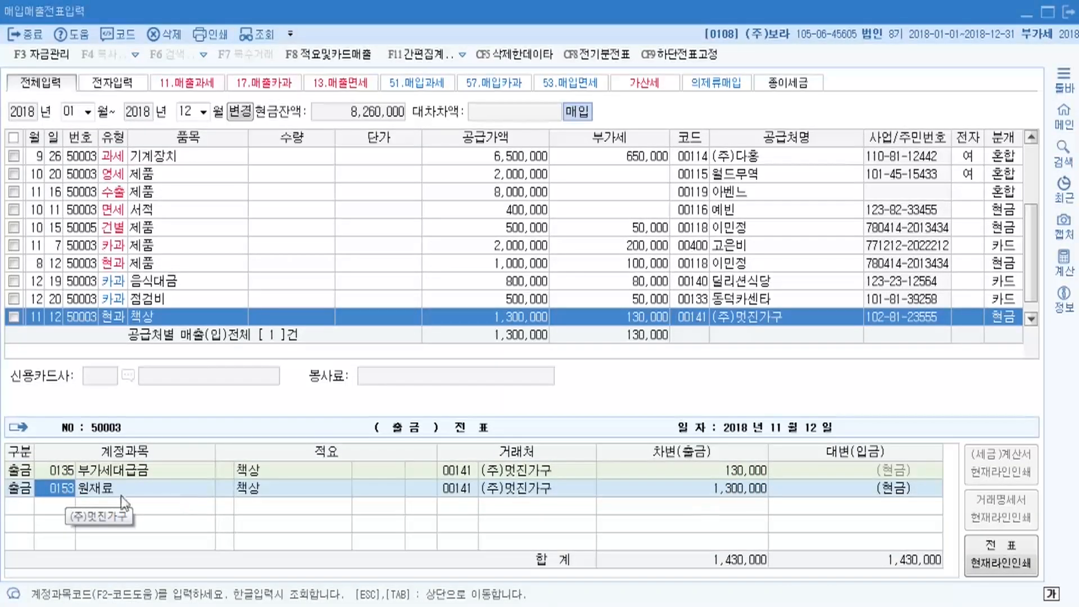
key(Return)
click(760, 497)
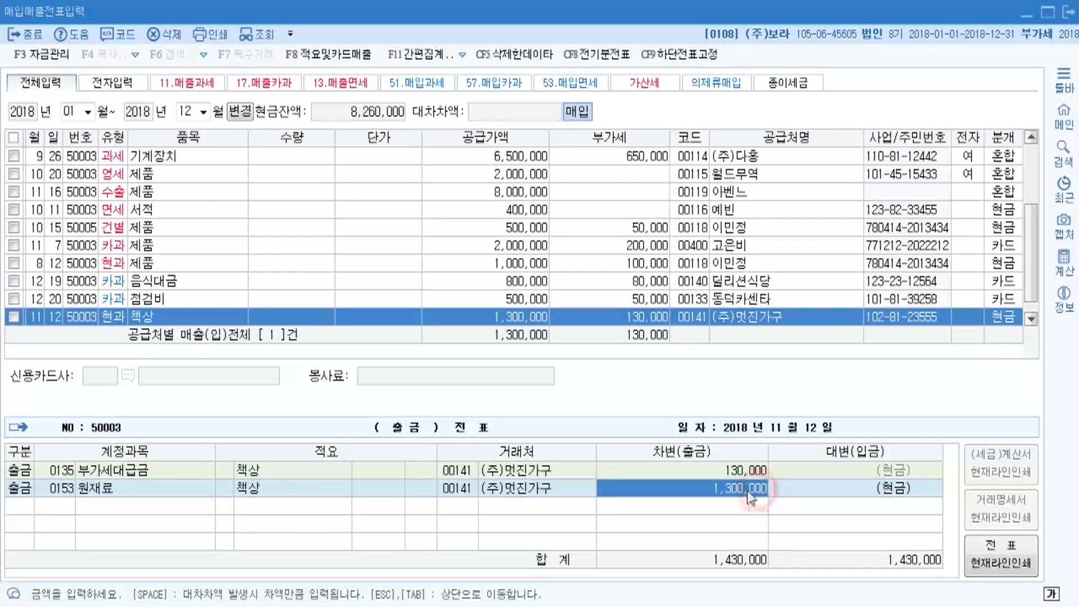
click(57, 493)
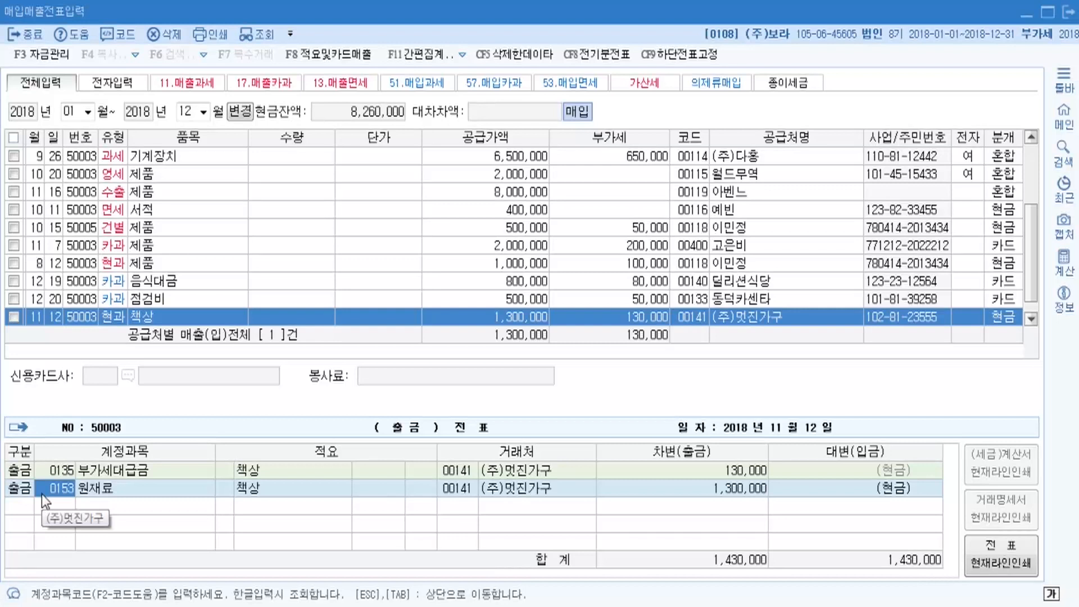
key(F2)
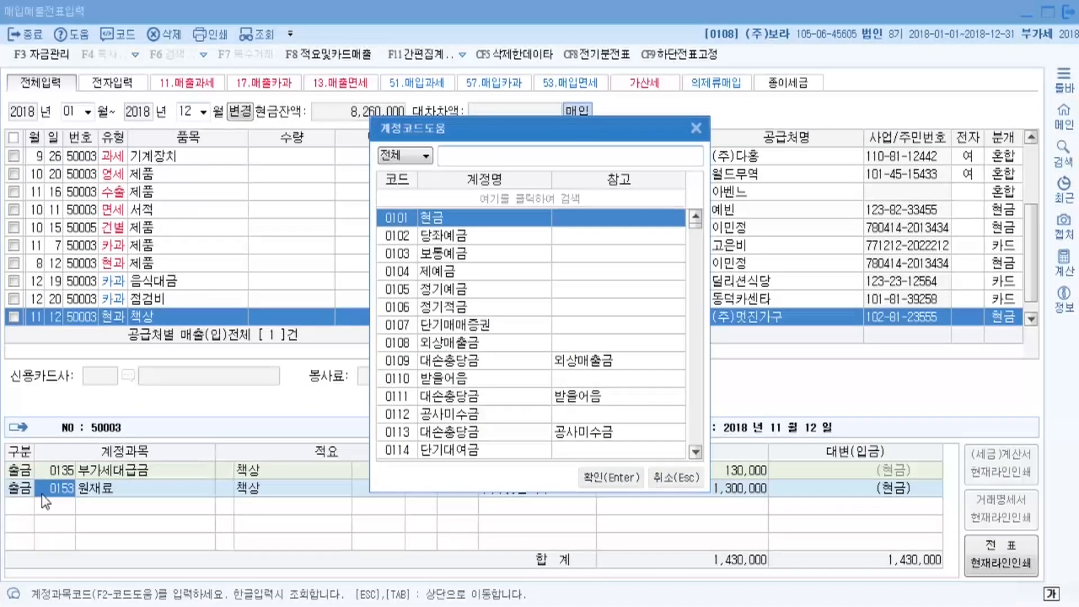
text(비품)
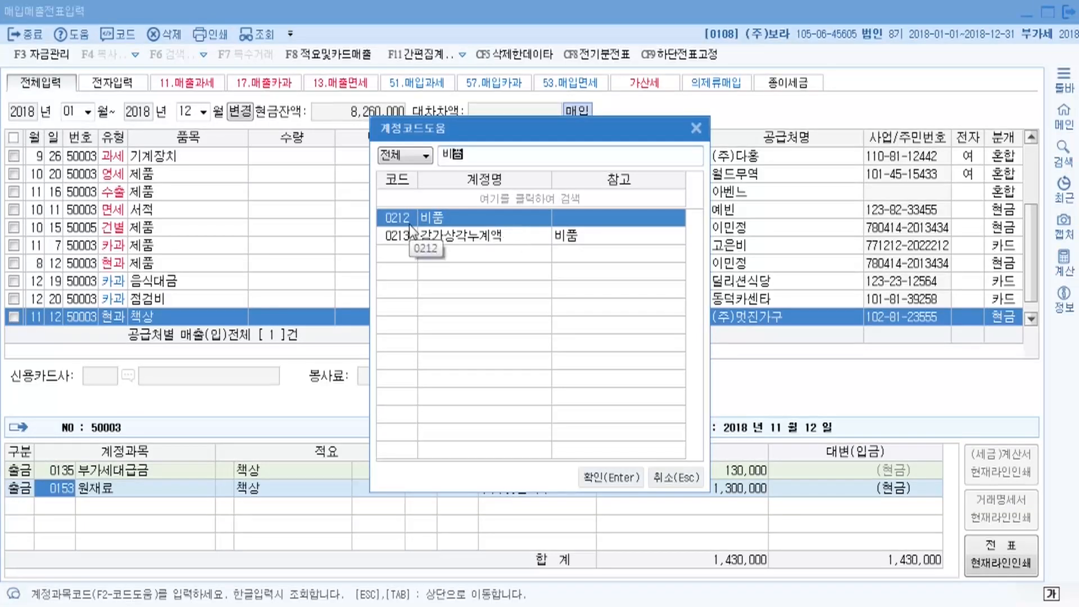
click(623, 477)
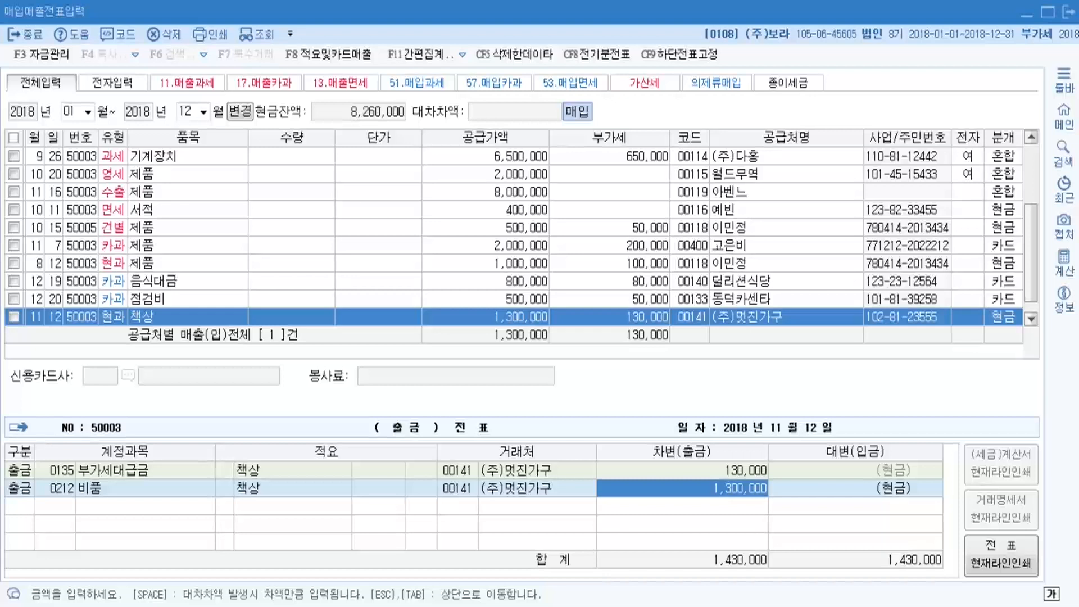
Save the 책상 voucher without fixed-asset registration and bring the textbook PDF forward.
key(Return)
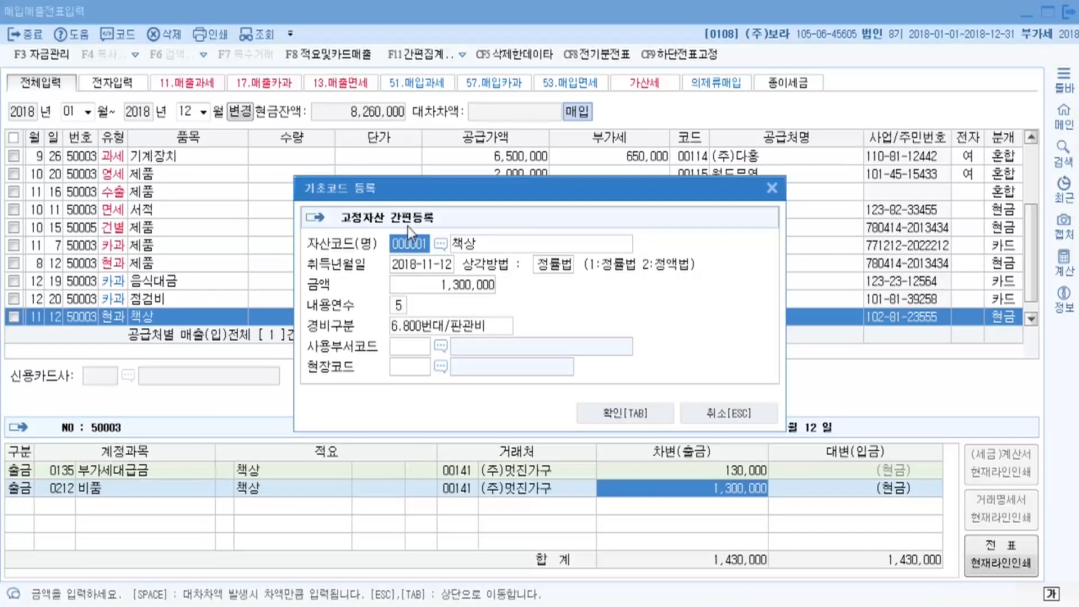
click(726, 410)
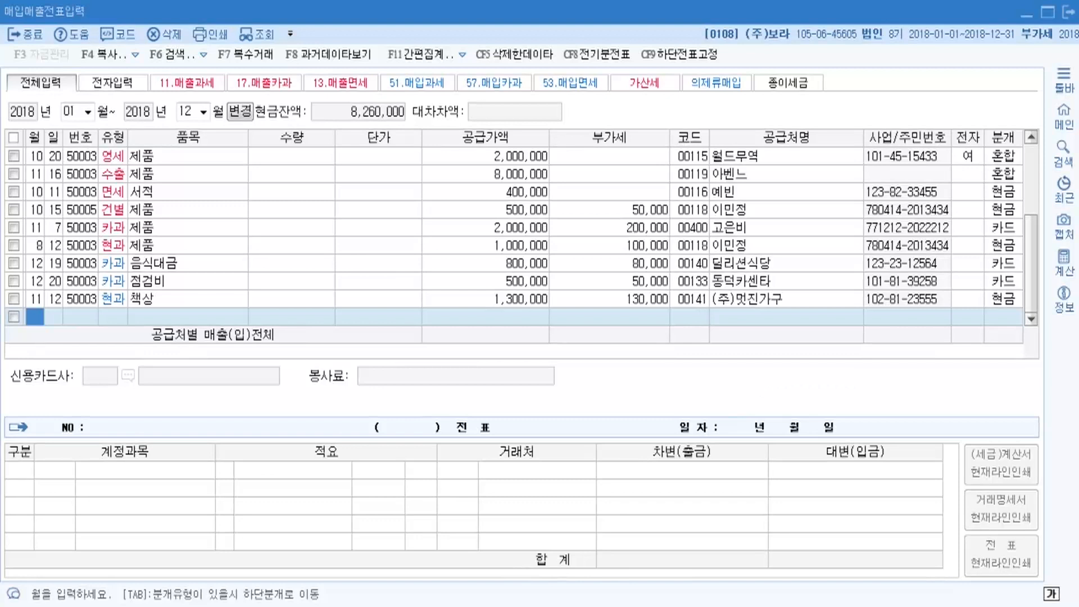
click(423, 484)
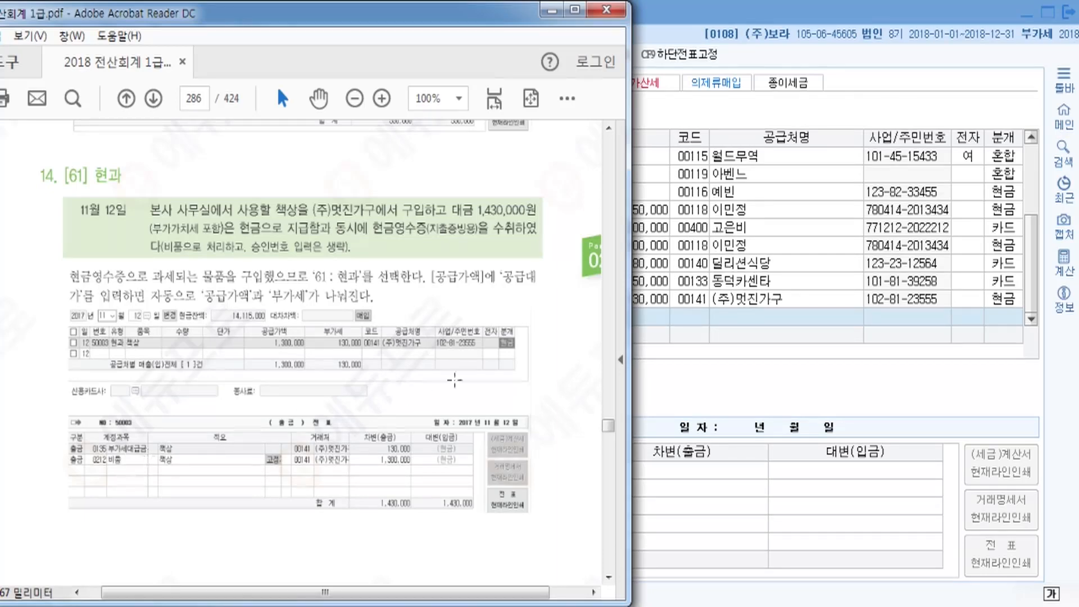
Compare the 8/12 현과, 11/7 and 12/19 카과, and 10/15 건별 entries with the 11/12 책상 row.
click(751, 300)
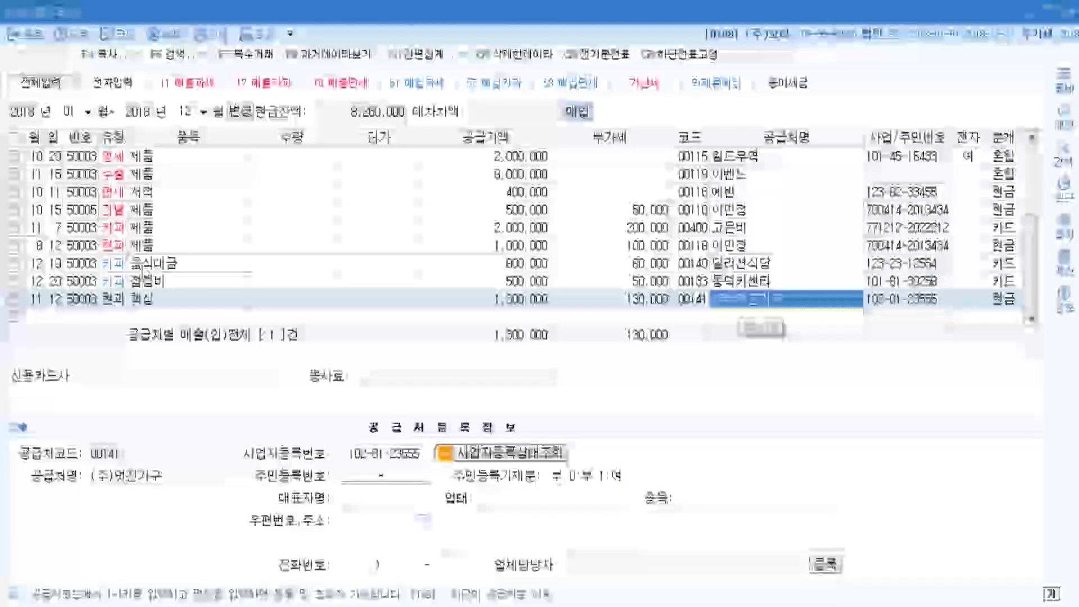
click(145, 245)
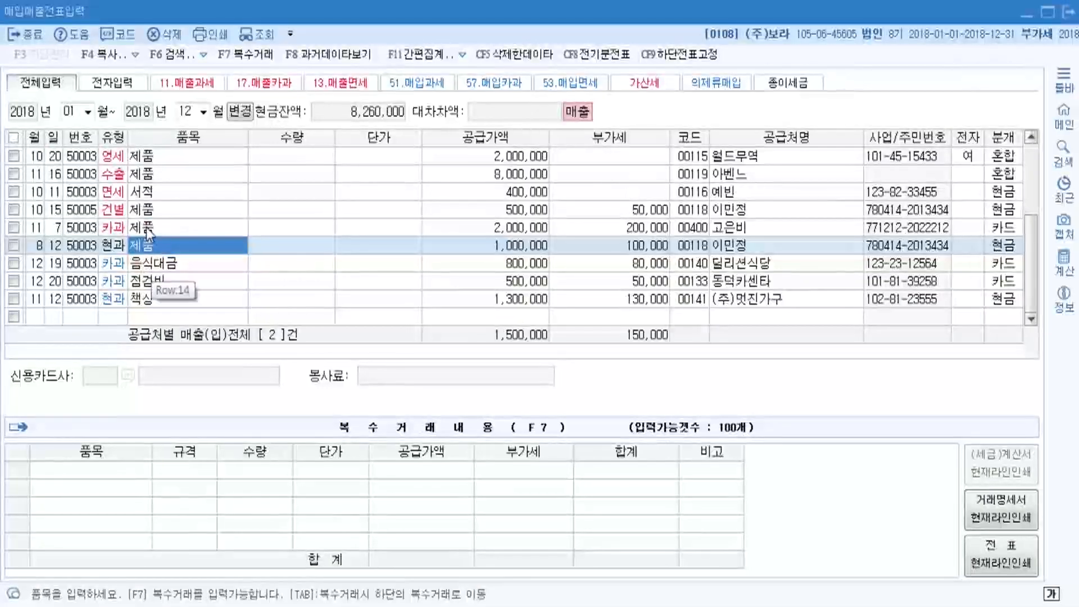
click(144, 227)
click(125, 264)
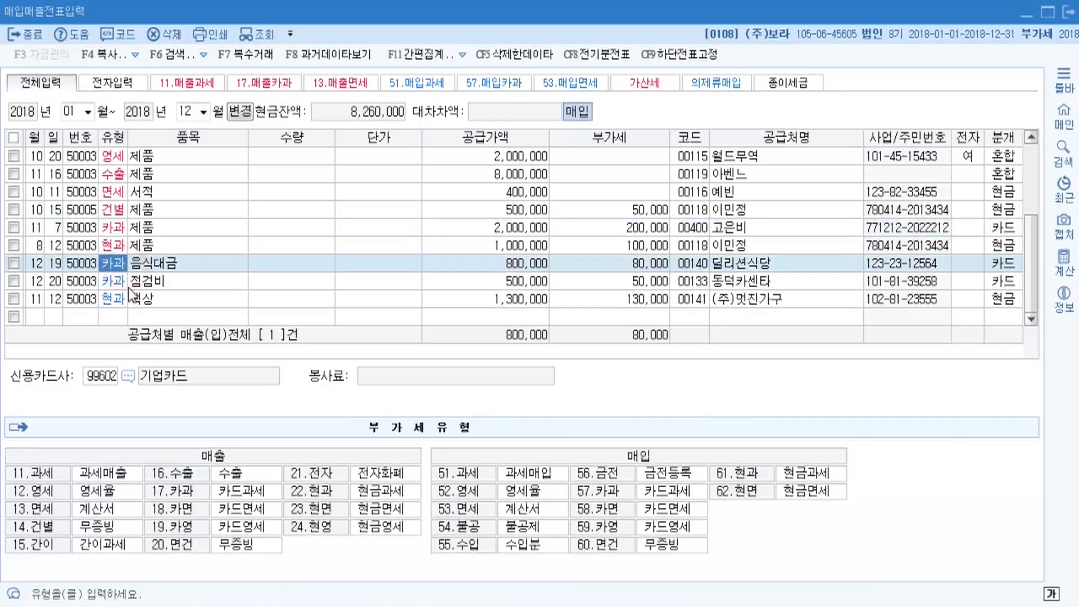
click(120, 227)
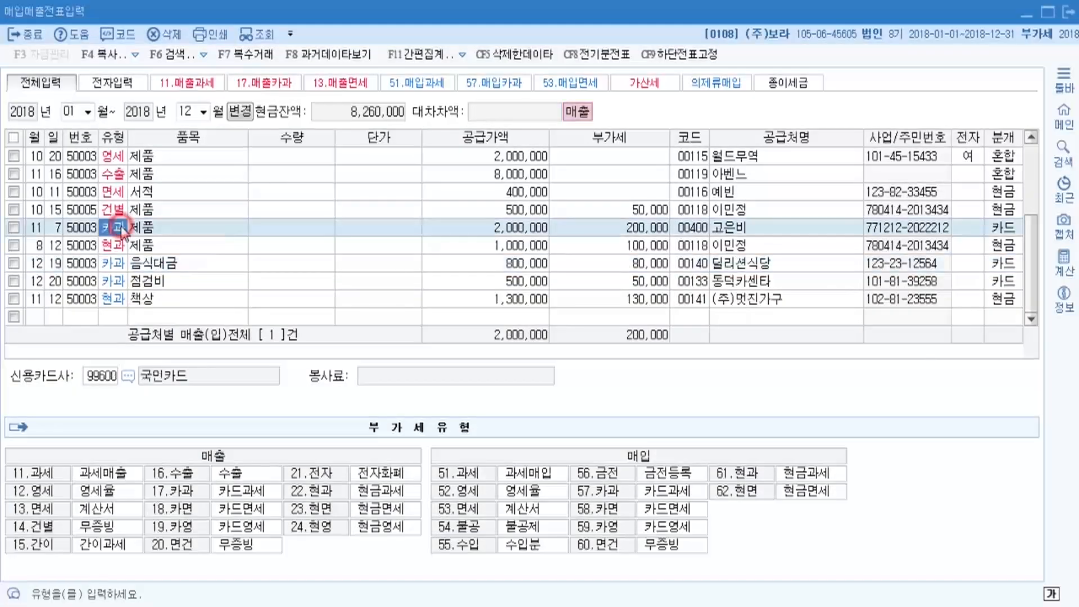
click(120, 249)
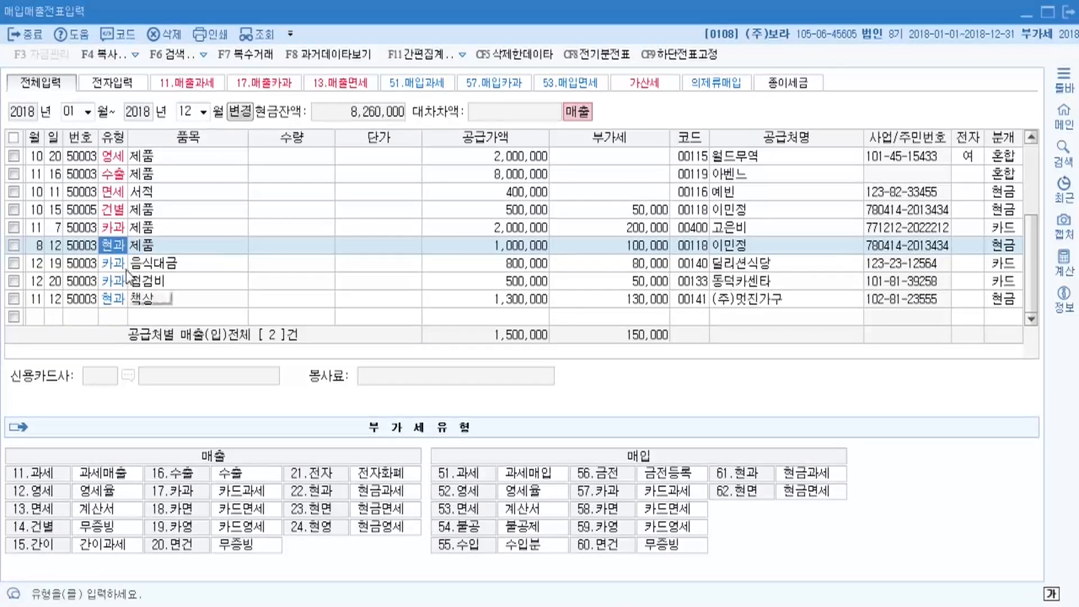
click(116, 233)
click(116, 246)
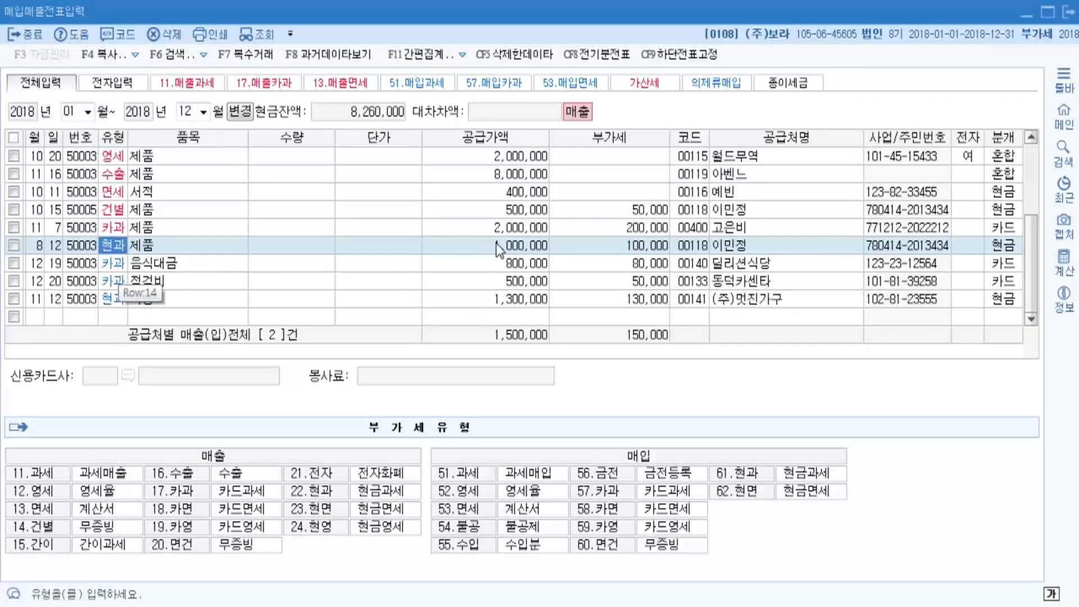
click(513, 233)
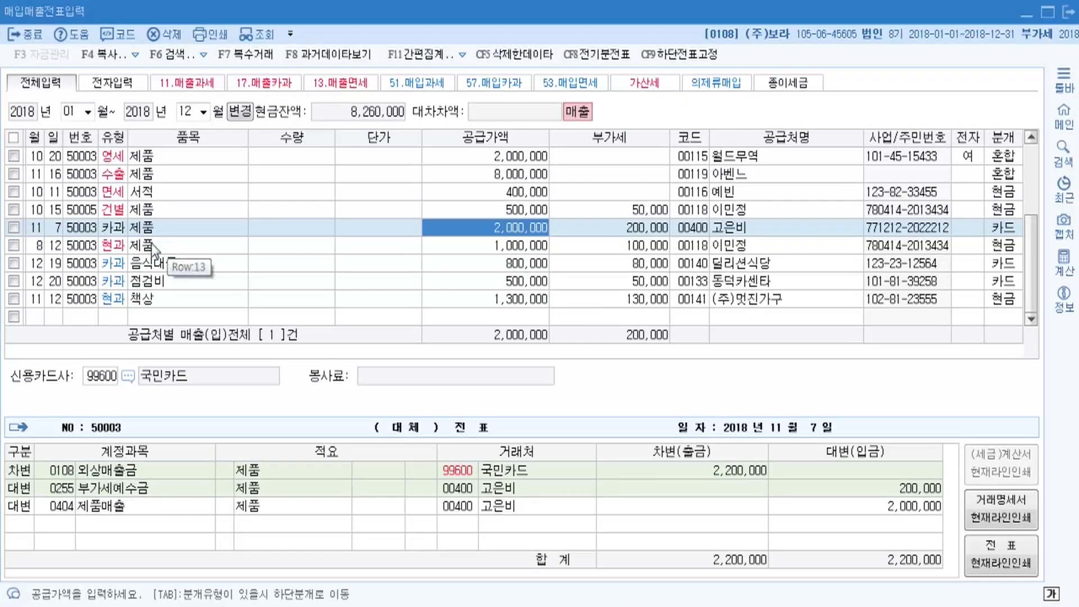
click(119, 212)
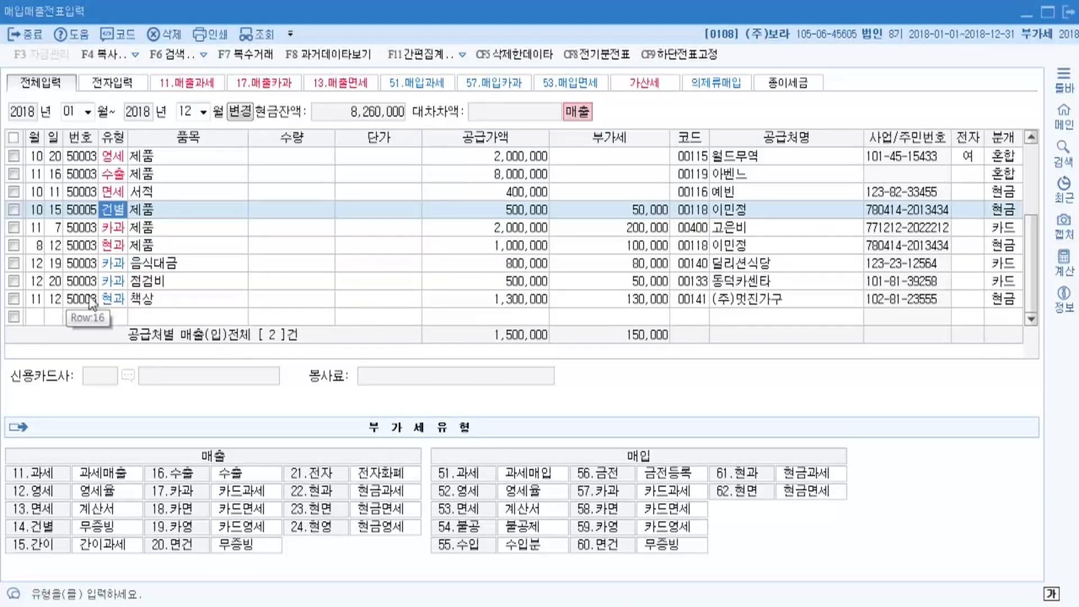
click(107, 306)
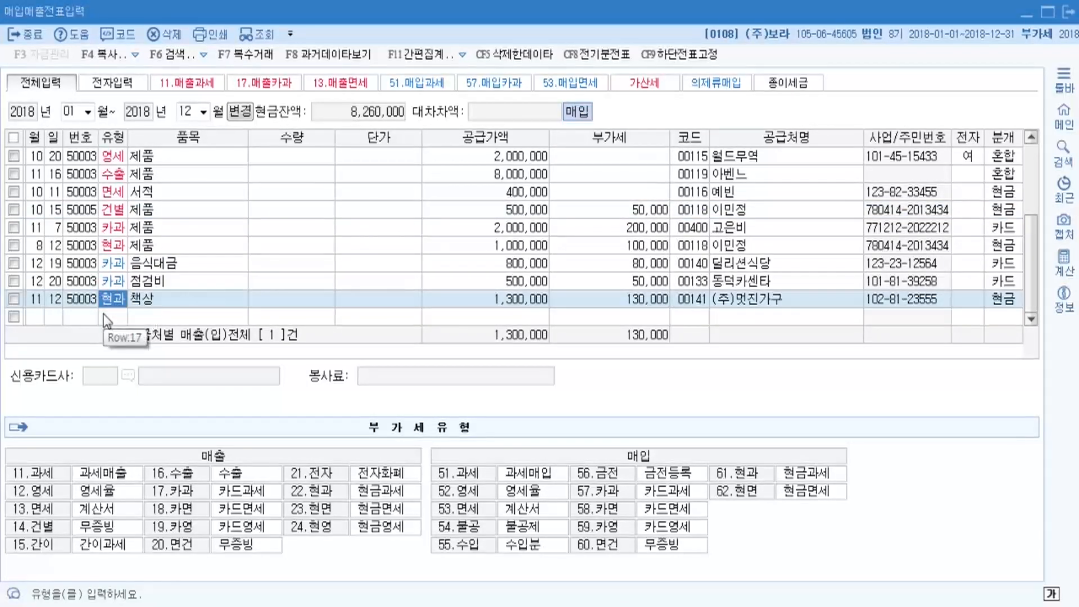